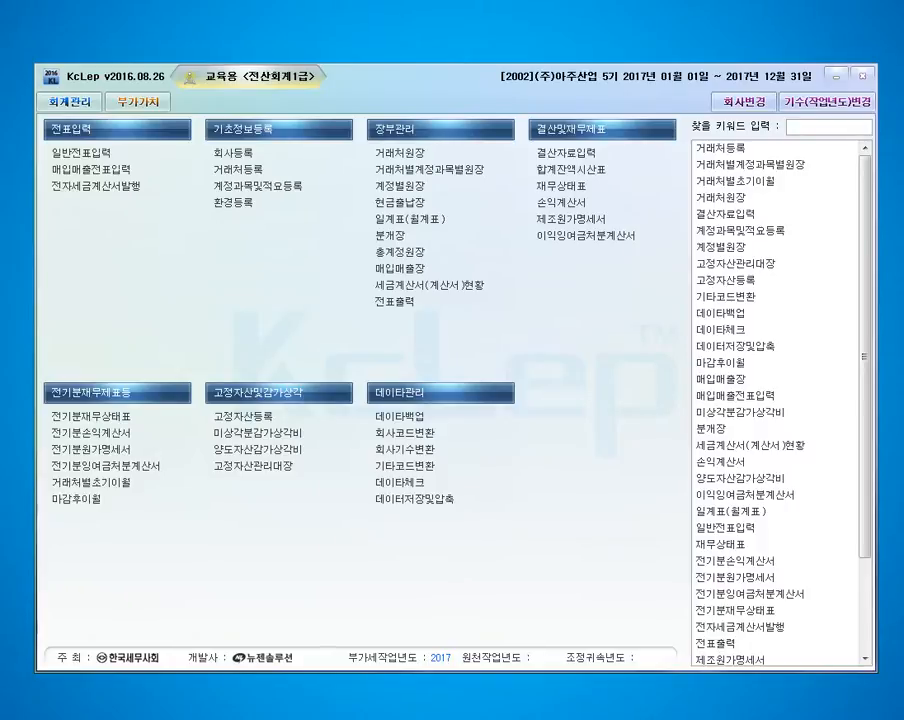
# Open the purchase and sales slip entry (매입매출전표입력) and set the month to 04.
pyautogui.click(91, 170)
pyautogui.moveTo(500, 57); pyautogui.dragTo(297, 85)
pyautogui.write('04')
pyautogui.press('Return')
# Start an entry for day 2 with VAT type 54 (불공).
pyautogui.press('Return')
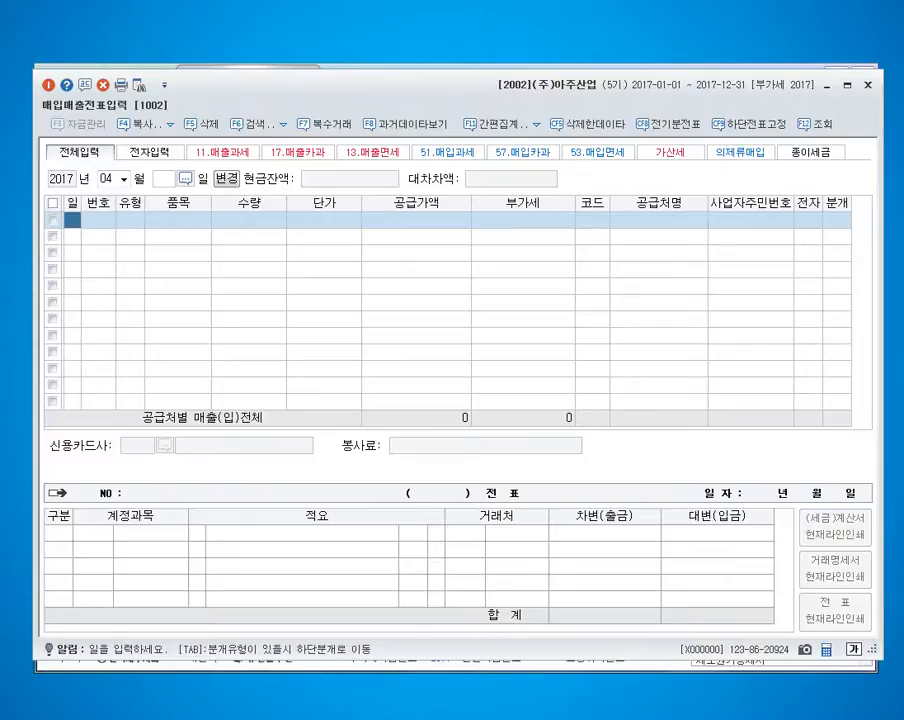
pyautogui.write('2')
pyautogui.press('Return')
pyautogui.write('54')
pyautogui.press('Return')
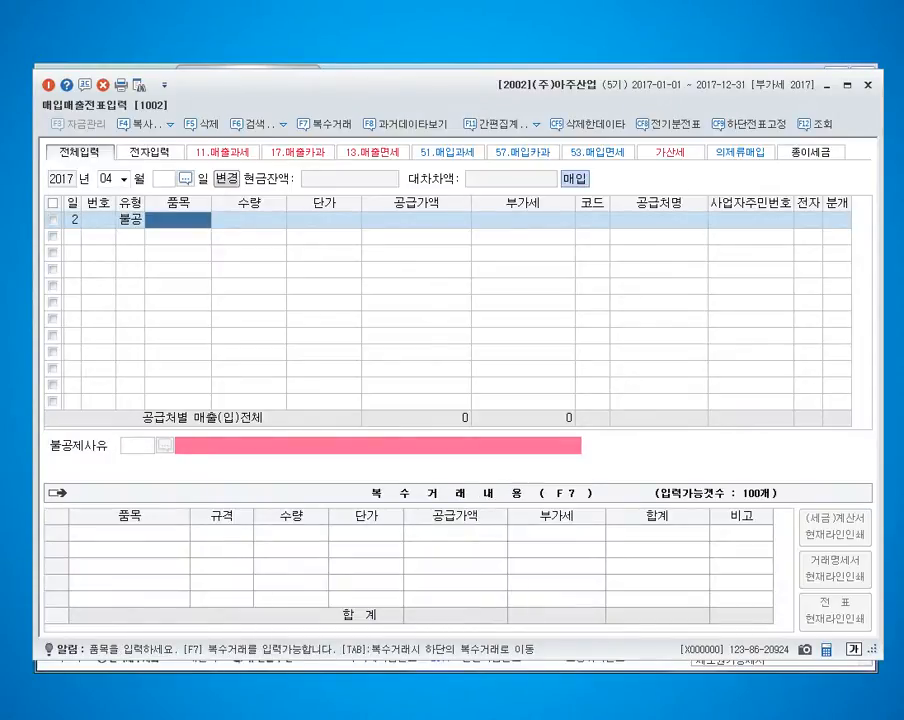
# Enter the item 승용차 with a supply amount of 16,000,000, leaving quantity and unit price empty.
pyautogui.write('승용차')
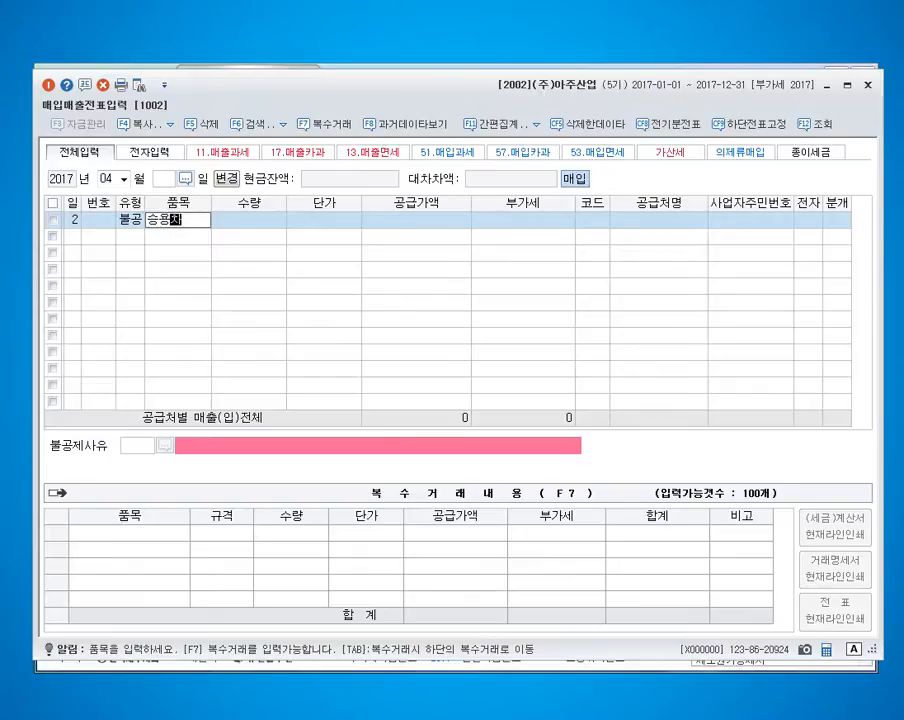
pyautogui.press('Return')
pyautogui.press('Return')
pyautogui.press('Return')
pyautogui.write('16000000')
# Set the supplier to 한국자동차 and mark the tax invoice as electronic (여).
pyautogui.press('Return')
pyautogui.press('Return')
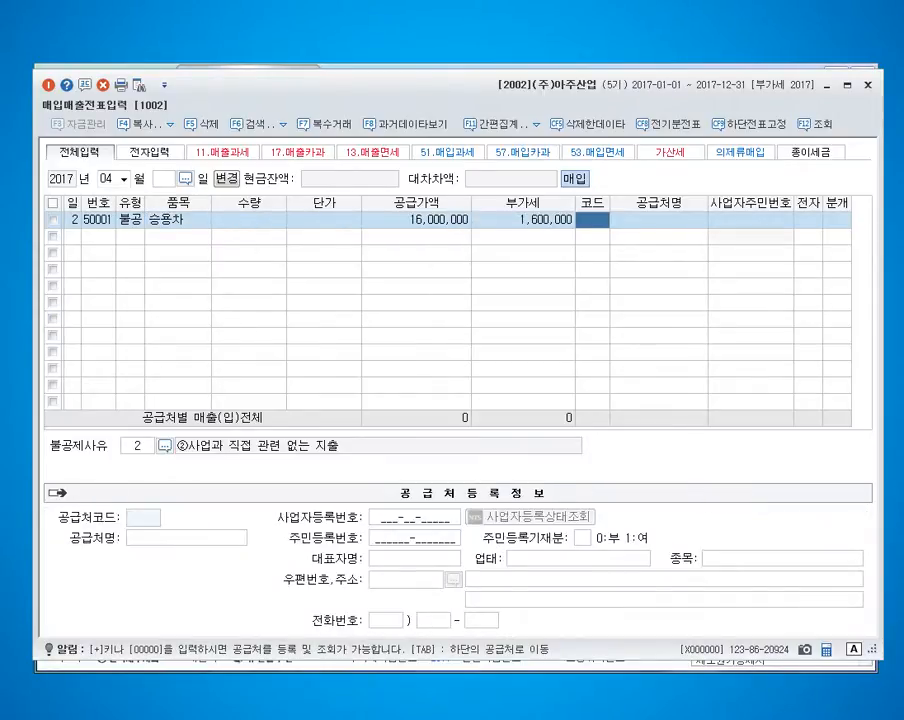
pyautogui.write('한국재')
pyautogui.press('Return')
pyautogui.press('Return')
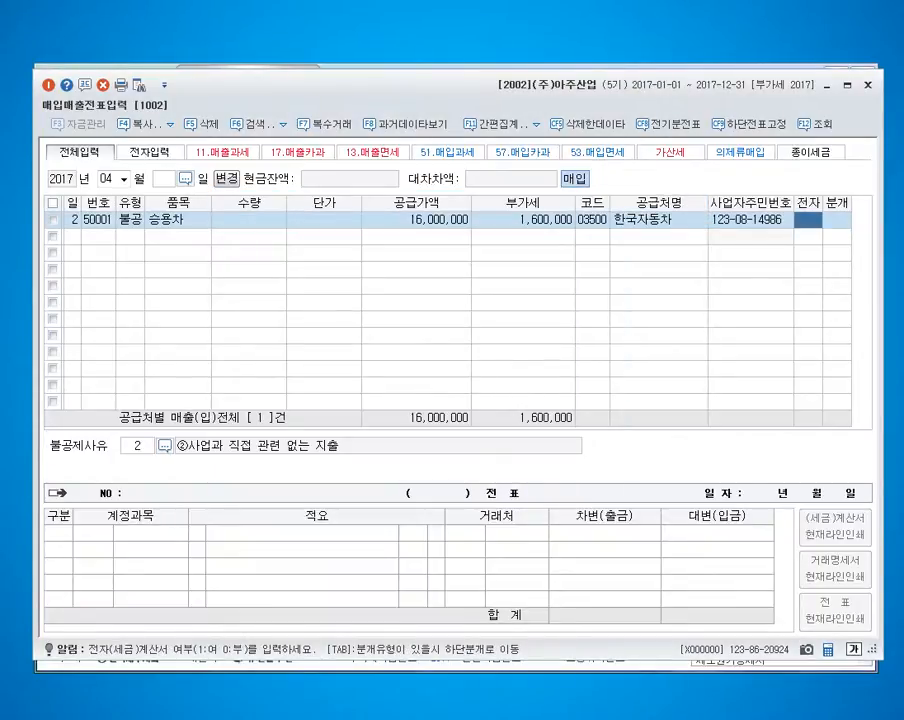
pyautogui.write('1')
pyautogui.press('Return')
# Set the non-deductible reason to 3, ③비영업용 소형승용자동차 구입· 유지 및 임차.
pyautogui.press('F2')
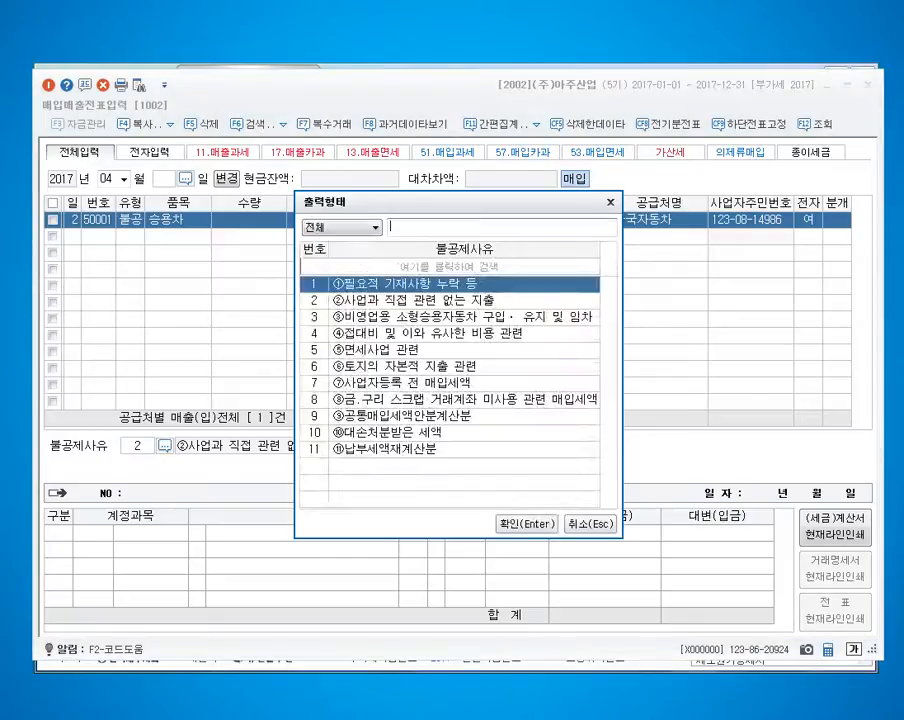
pyautogui.press('Down')
pyautogui.press('Down')
pyautogui.press('Return')
# Set the journal type to 3 (혼합) and the debit account to 208 차량운반구.
pyautogui.write('3')
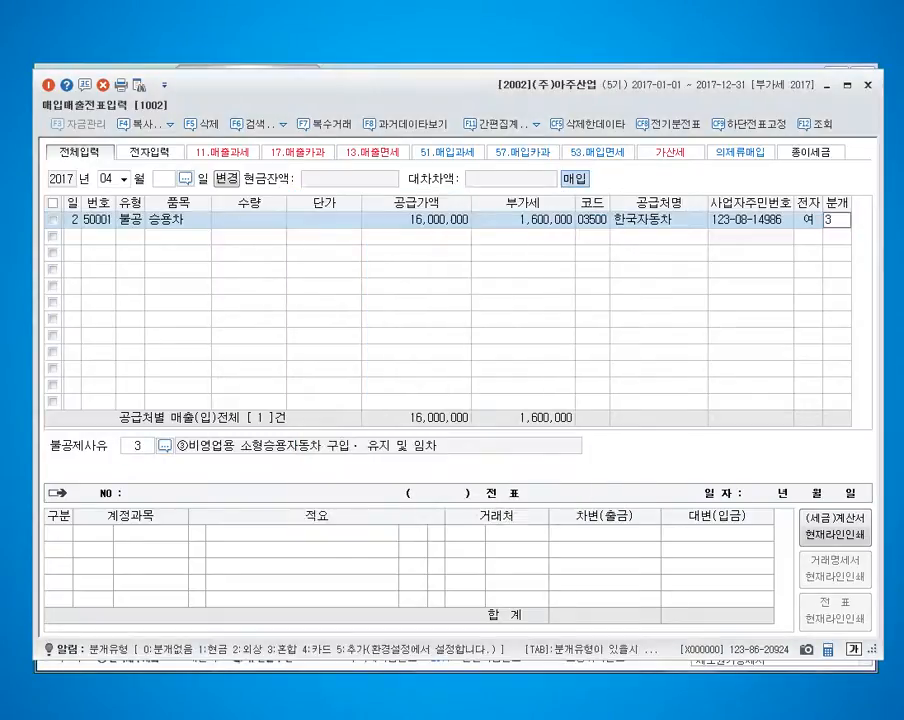
pyautogui.press('Return')
pyautogui.press('Return')
pyautogui.write('208')
pyautogui.press('Return')
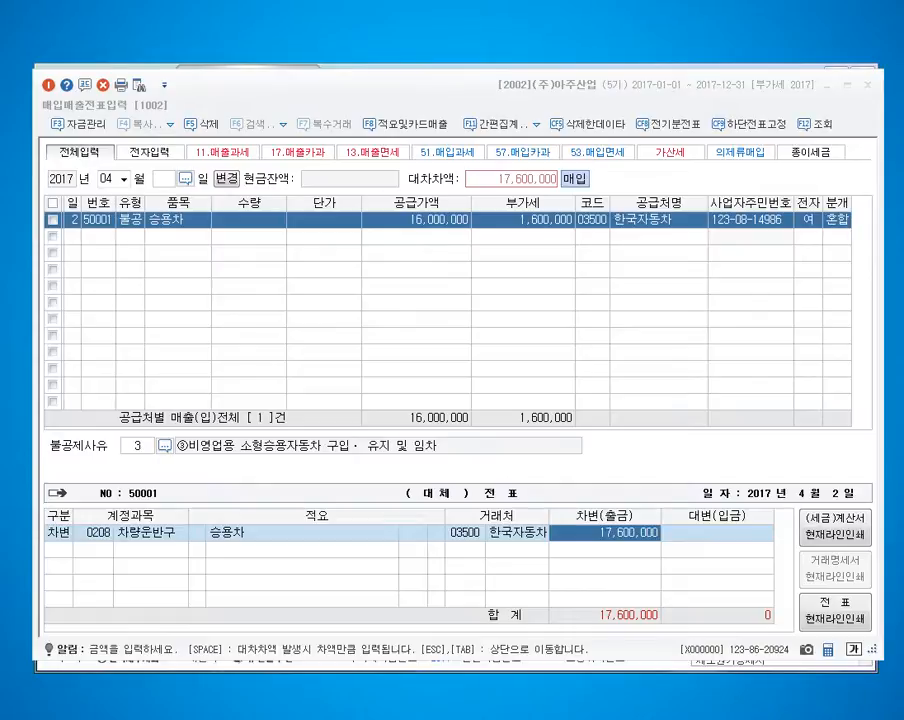
# Add a credit line to the slip with account 102 당좌예금 for 17,600,000.
pyautogui.press('Return')
pyautogui.write('4')
pyautogui.press('Escape')
pyautogui.write('4')
pyautogui.press('Return')
pyautogui.write('102')
pyautogui.press('Return')
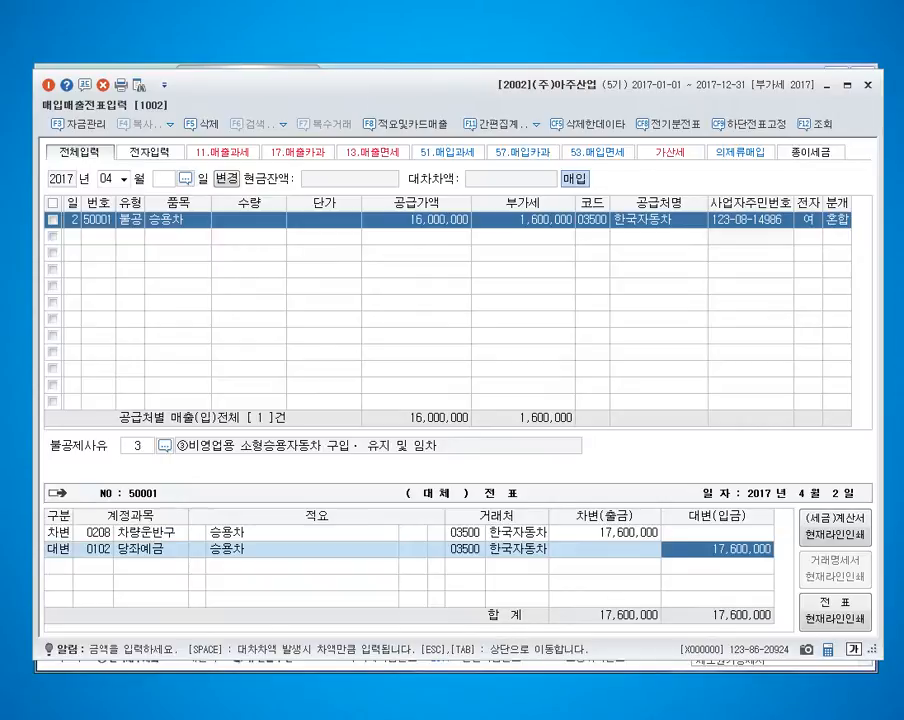
# Set the 차량운반구 debit amount to 18,000,000 and skip the fixed asset quick registration.
pyautogui.press('Up')
pyautogui.press('Left')
pyautogui.press('Right')
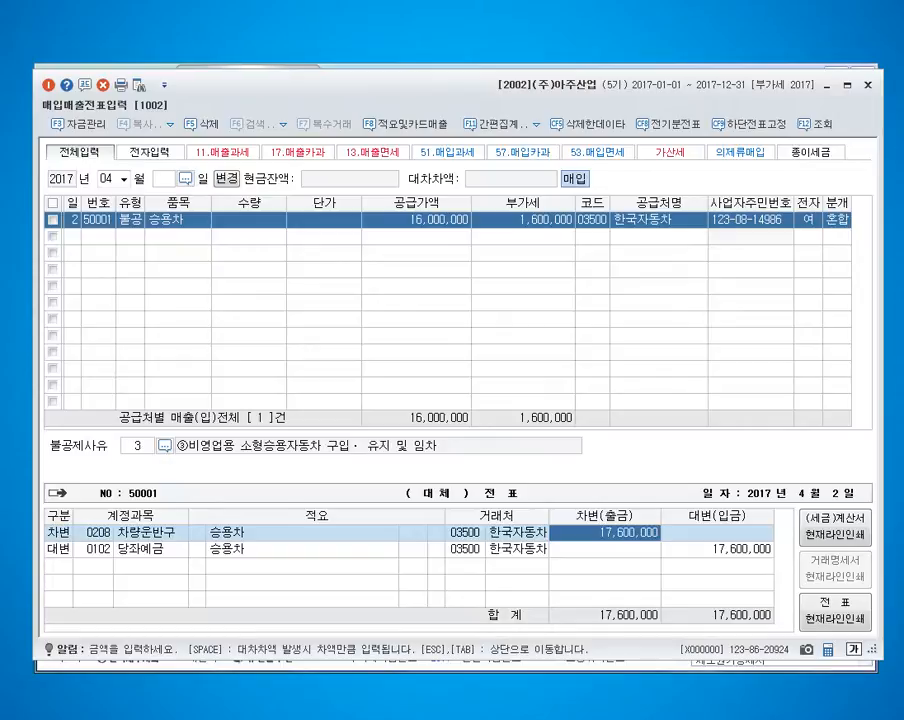
pyautogui.write('18000000')
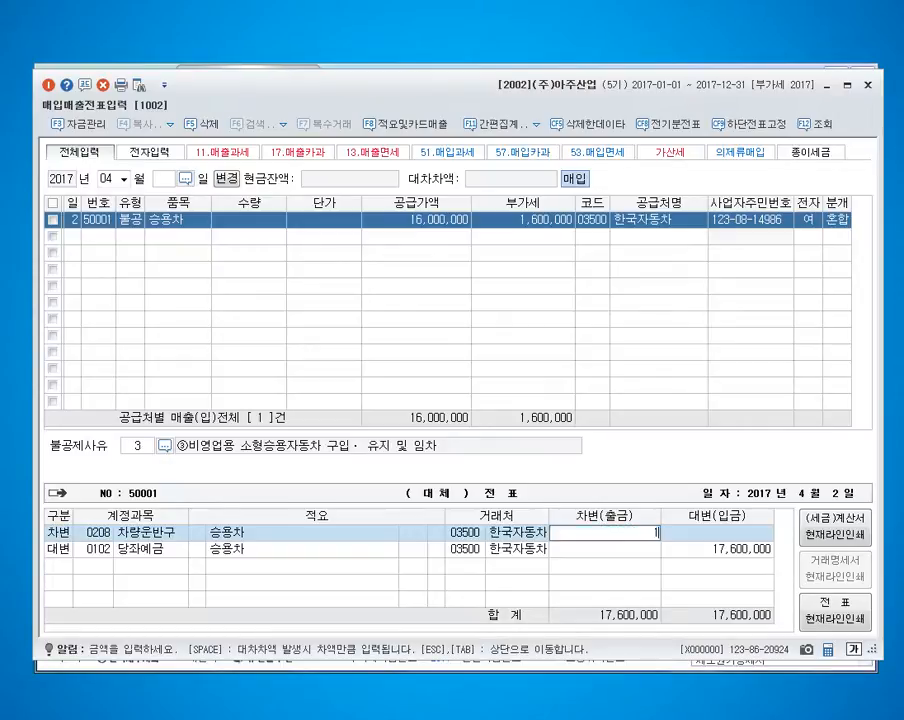
pyautogui.press('Return')
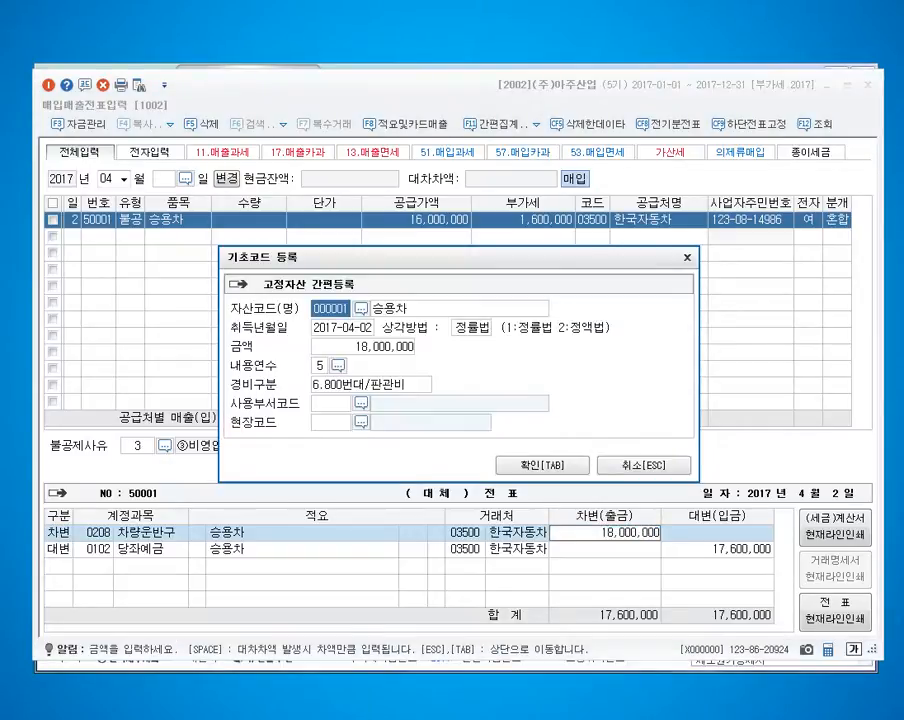
pyautogui.press('Escape')
# Add a credit line with account 101 현금 for the remaining 400,000 and complete the slip.
pyautogui.press('Down')
pyautogui.write('4')
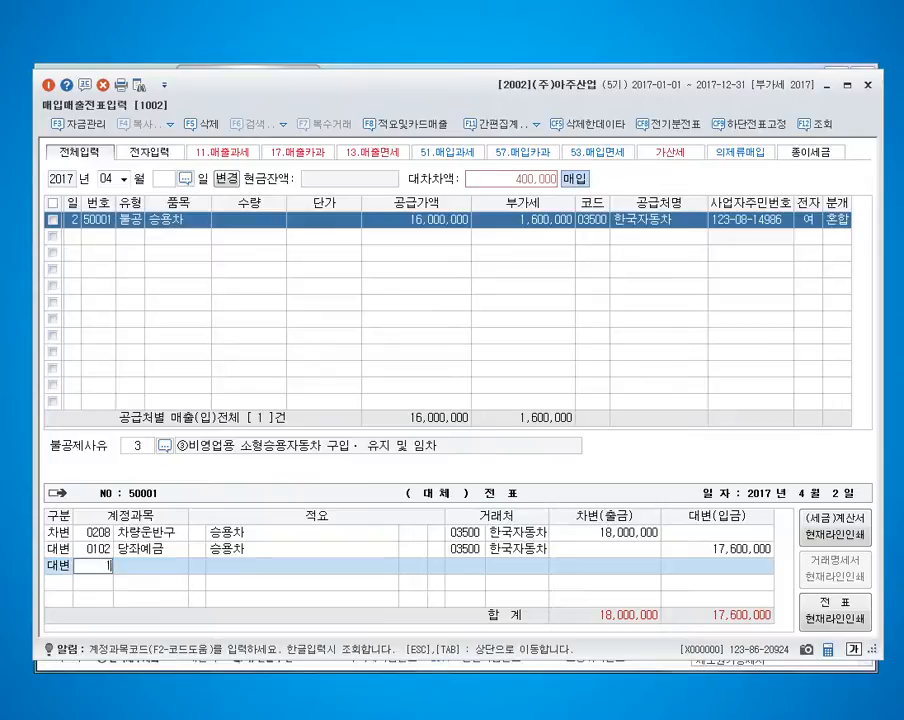
pyautogui.write('101')
pyautogui.press('Return')
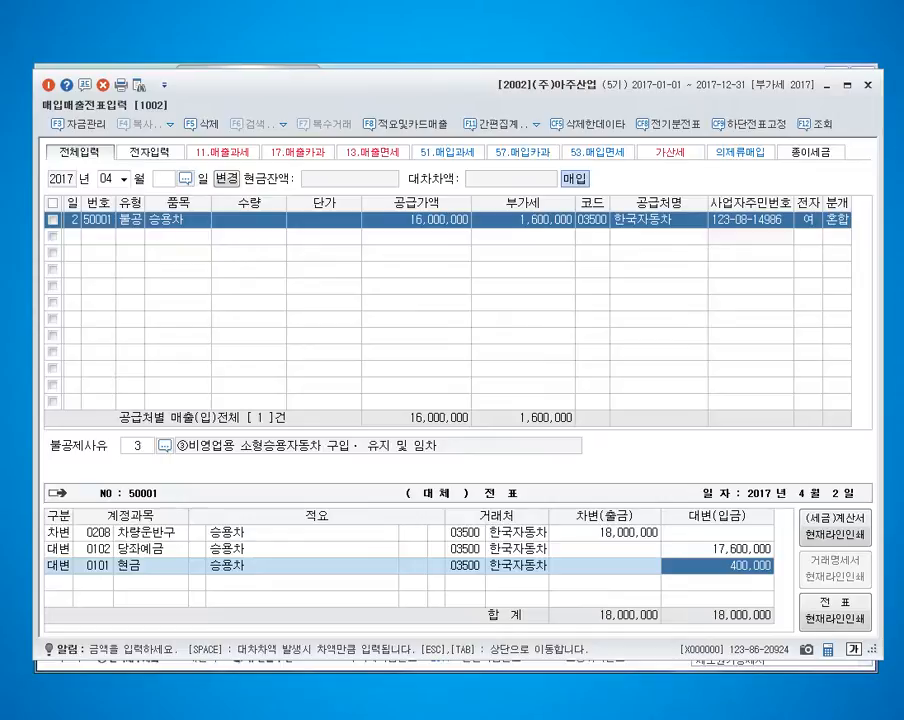
pyautogui.press('Return')
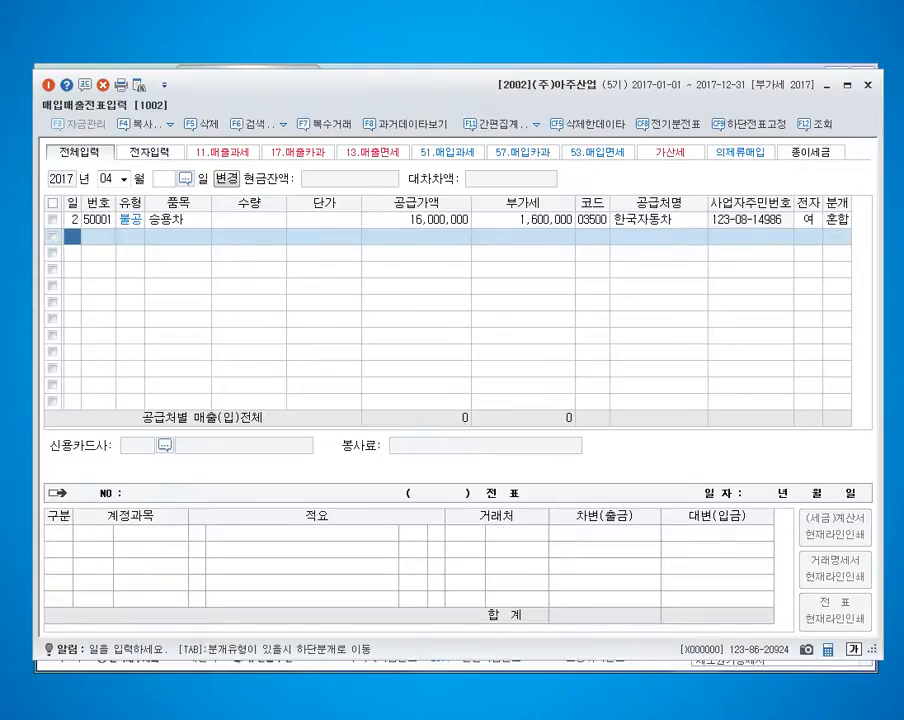
# Start a second entry for day 3 with VAT type 54 (불공).
pyautogui.write('3')
pyautogui.press('Return')
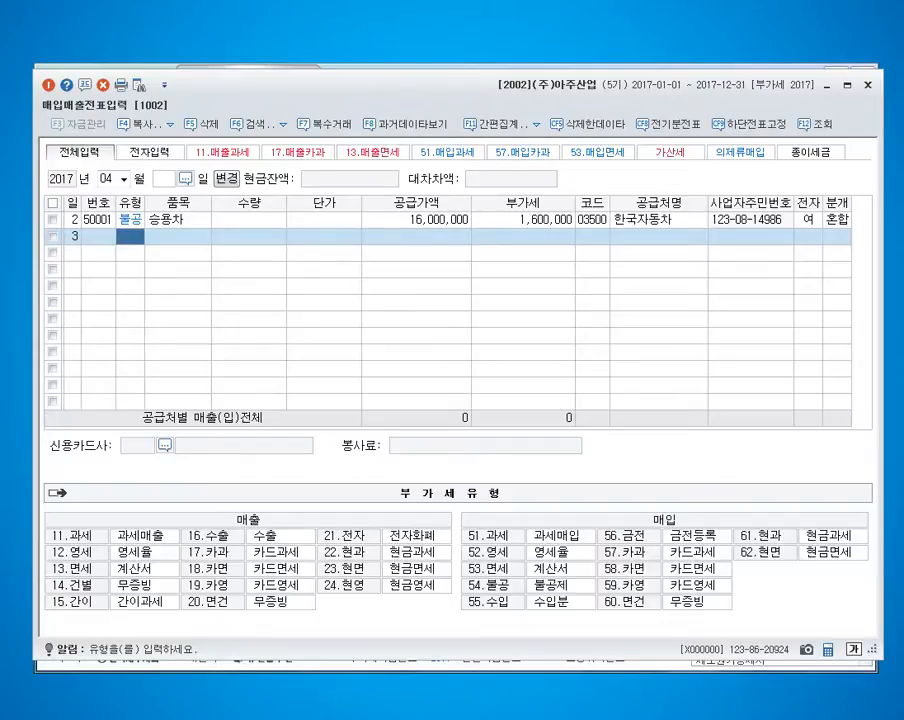
pyautogui.write('54')
pyautogui.press('Return')
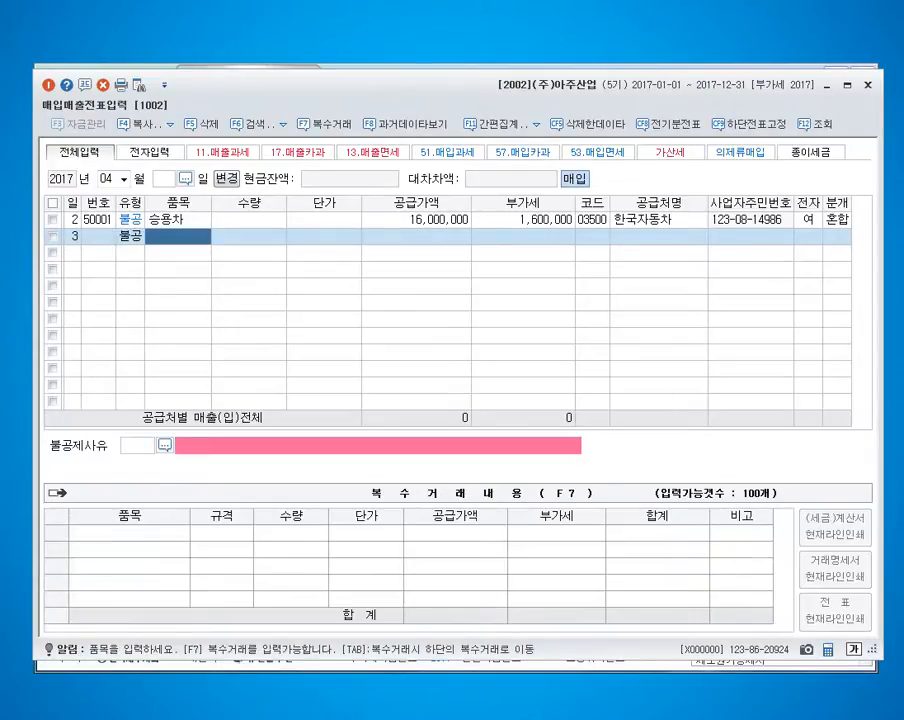
# Enter the first multi-item line (복수거래) as 구두상품권, quantity 30, unit price 100,000.
pyautogui.press('F7')
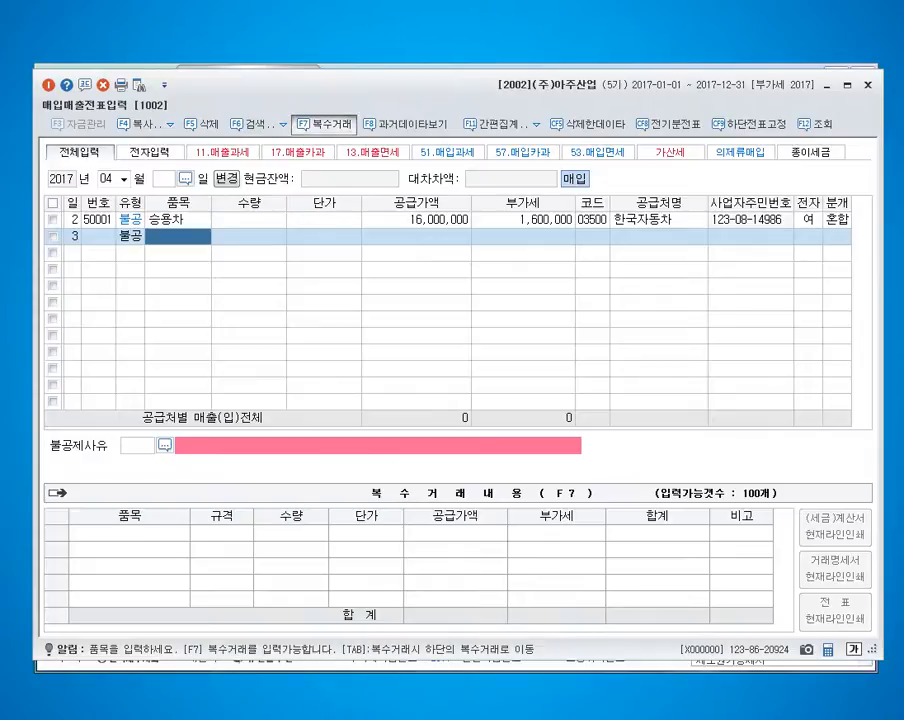
pyautogui.write('구두상품')
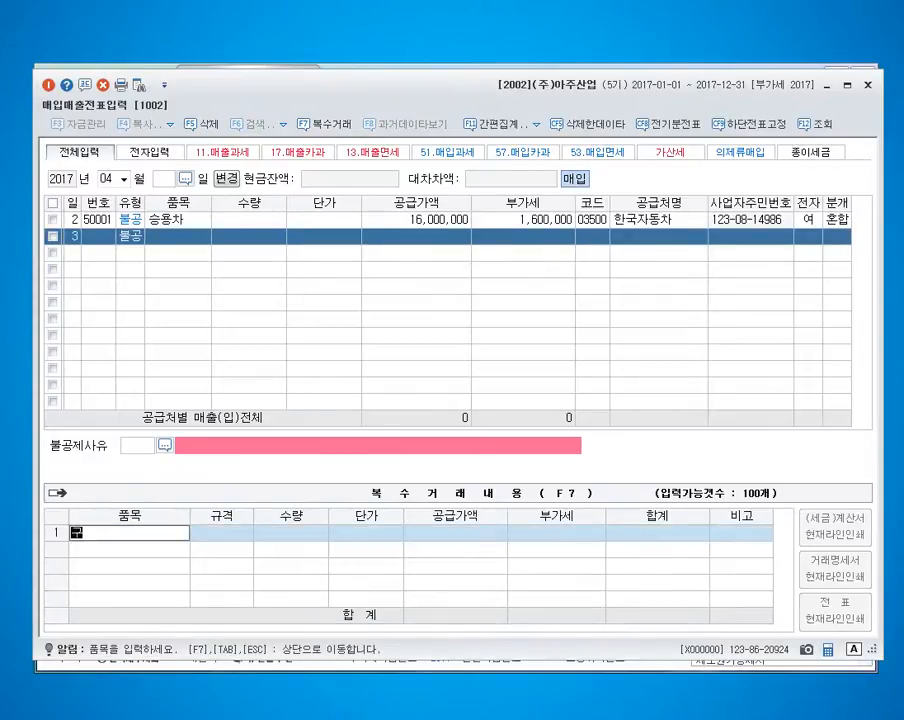
pyautogui.write('권')
pyautogui.press('Return')
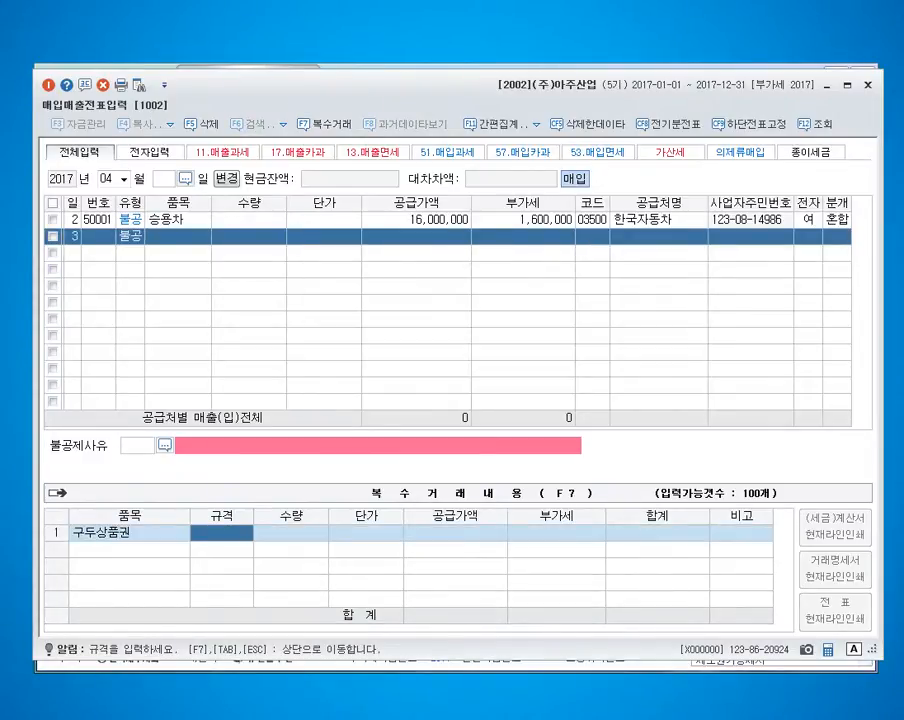
pyautogui.press('Return')
pyautogui.write('30')
pyautogui.press('Return')
pyautogui.write('10')
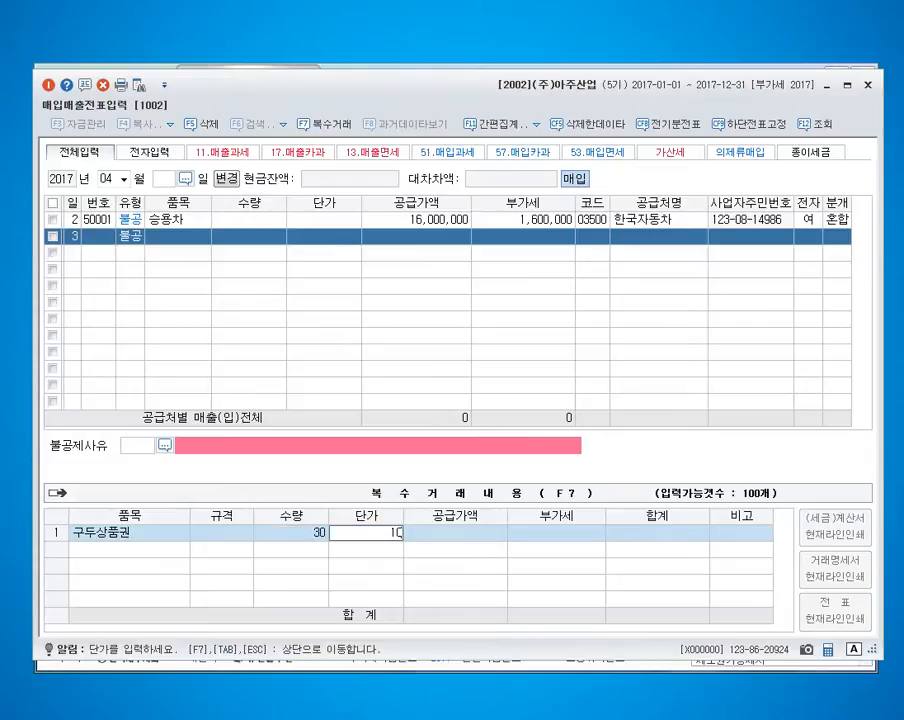
pyautogui.write('0,000')
pyautogui.press('Return')
pyautogui.press('Return')
# Add a second multi-item line for 구두상품권 with quantity 10 and unit price 70,000, and return to the entry row.
pyautogui.press('Return')
pyautogui.write('구')
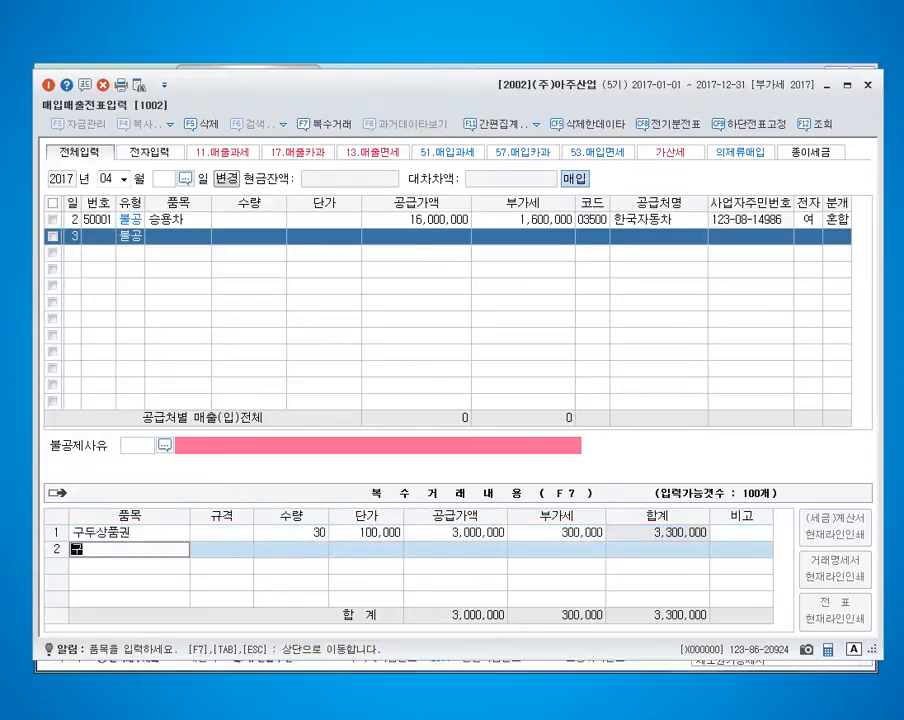
pyautogui.write('두ㅅ상품권')
pyautogui.press('Return')
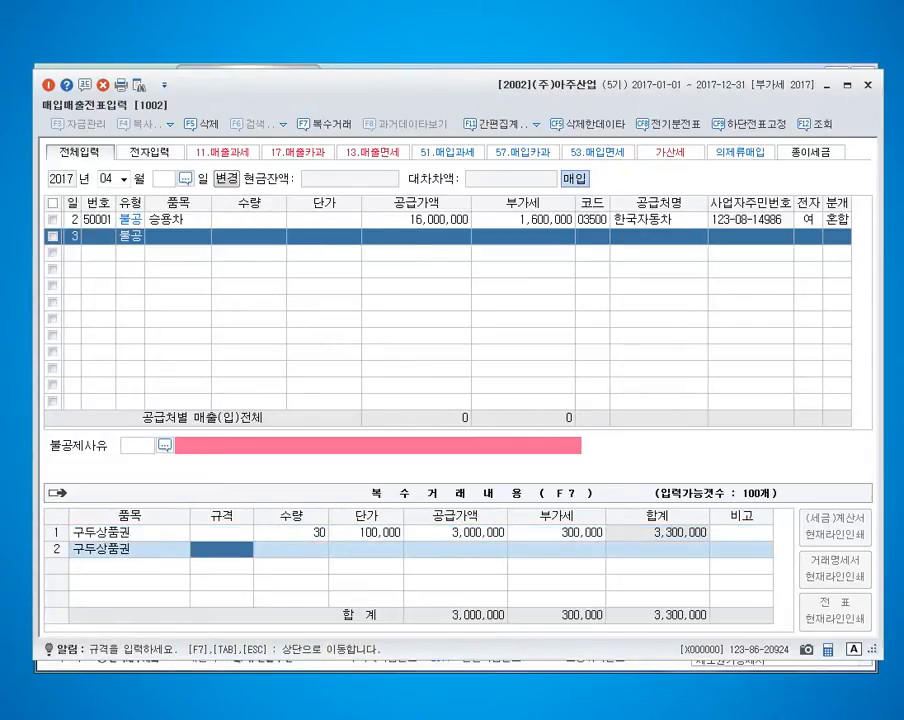
pyautogui.press('Return')
pyautogui.write('10')
pyautogui.press('Return')
pyautogui.write('70000')
pyautogui.press('Return')
# Set the day 3 entry's supplier to (주)예은상회 and mark its tax invoice as electronic (여).
pyautogui.press('Return')
pyautogui.press('Return')
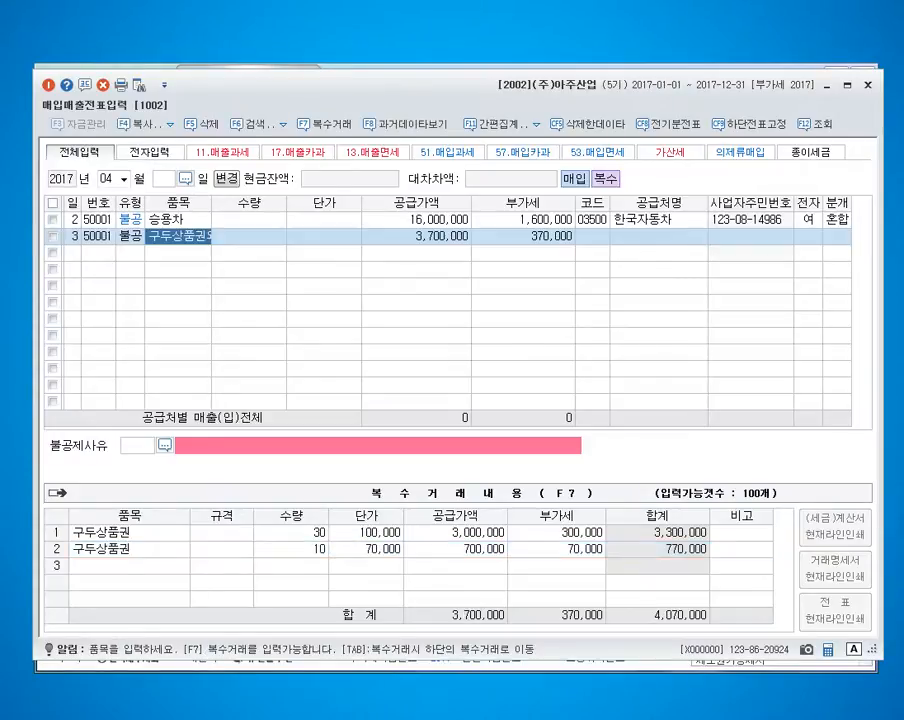
pyautogui.press('Return')
pyautogui.press('Return')
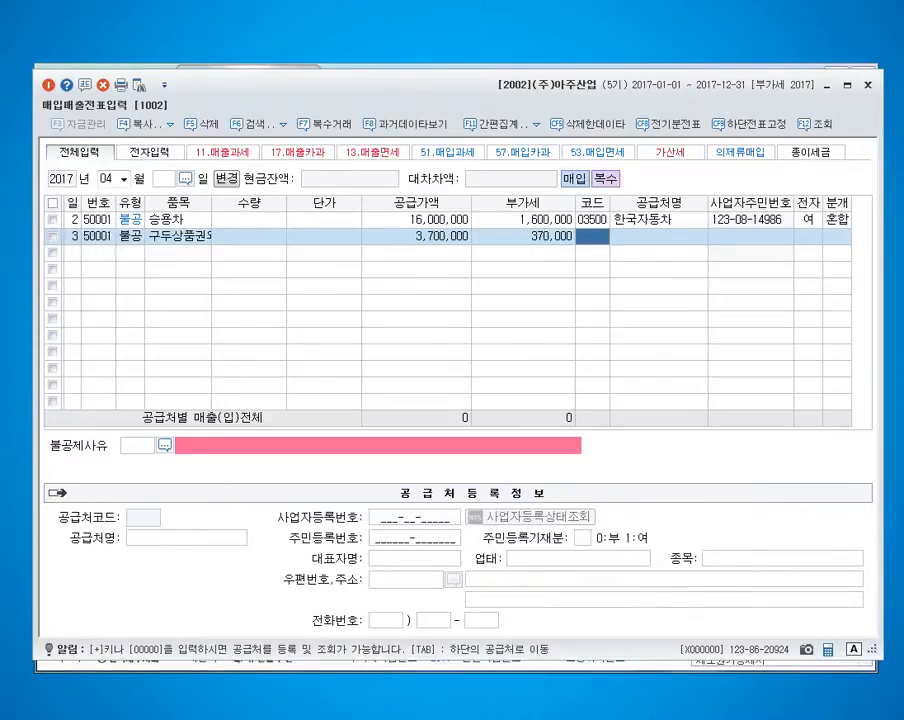
pyautogui.write('예은')
pyautogui.press('Return')
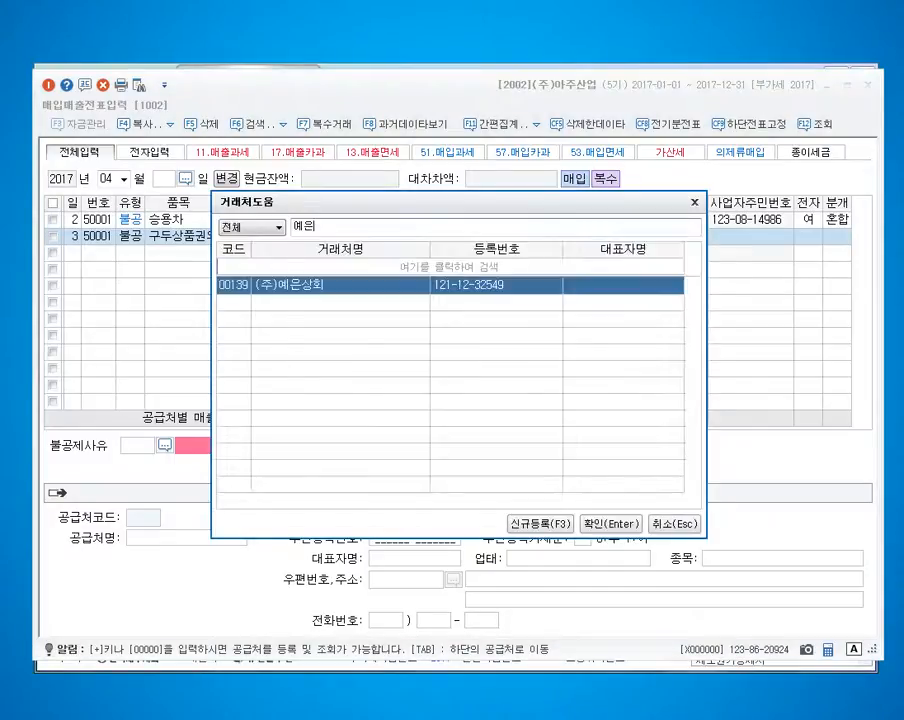
pyautogui.press('Return')
pyautogui.press('Return')
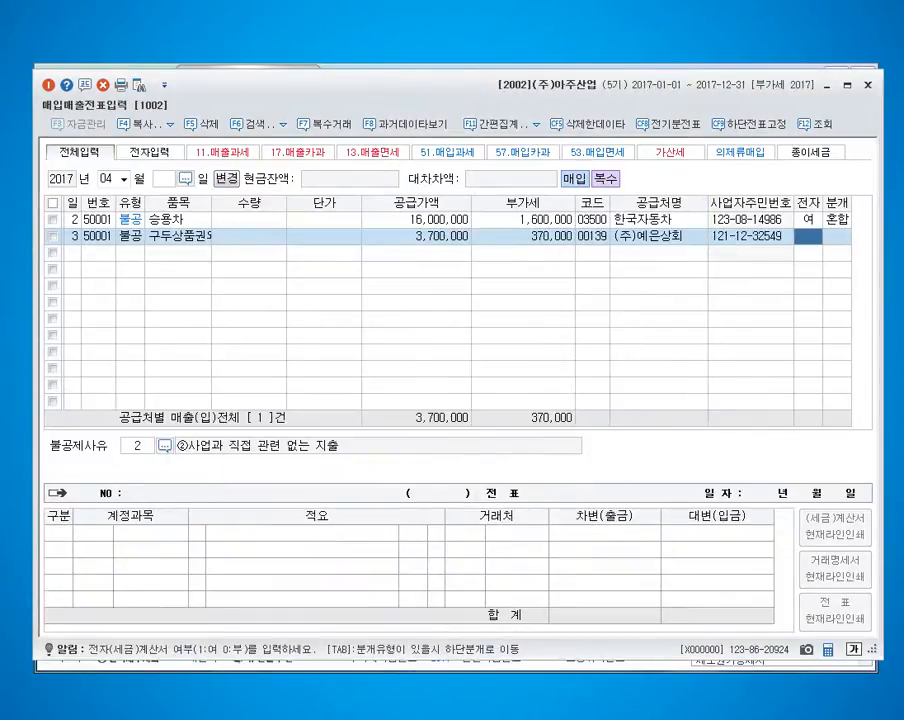
pyautogui.write('1')
pyautogui.press('Return')
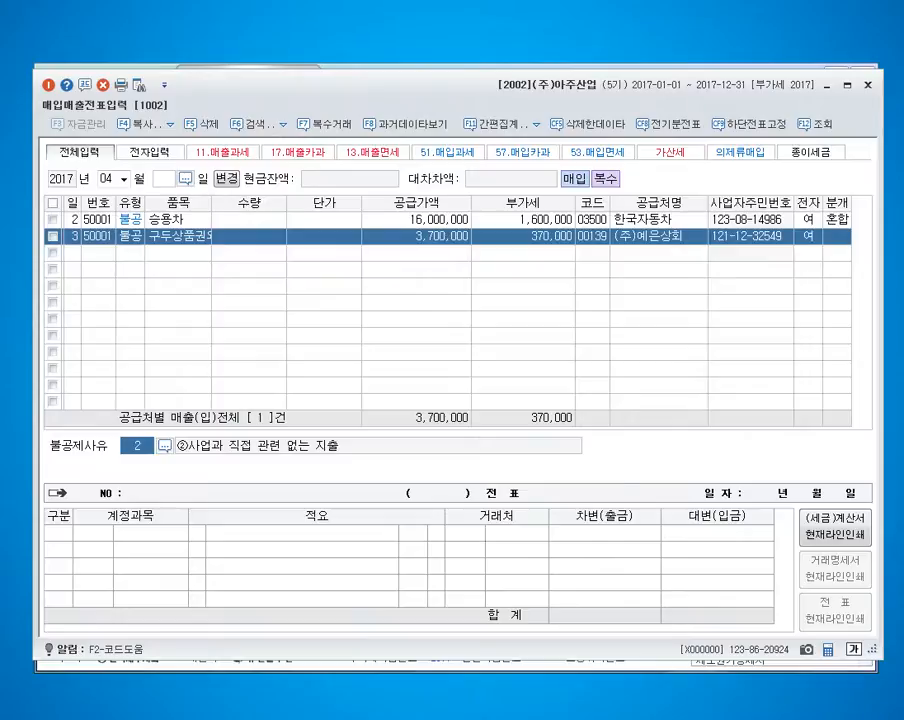
# Set the day 3 entry's non-deductible reason to 4, ④접대비 및 이와 유사한 비용 관련.
pyautogui.press('F2')
pyautogui.press('Down')
pyautogui.press('Down')
pyautogui.press('Down')
pyautogui.press('Return')
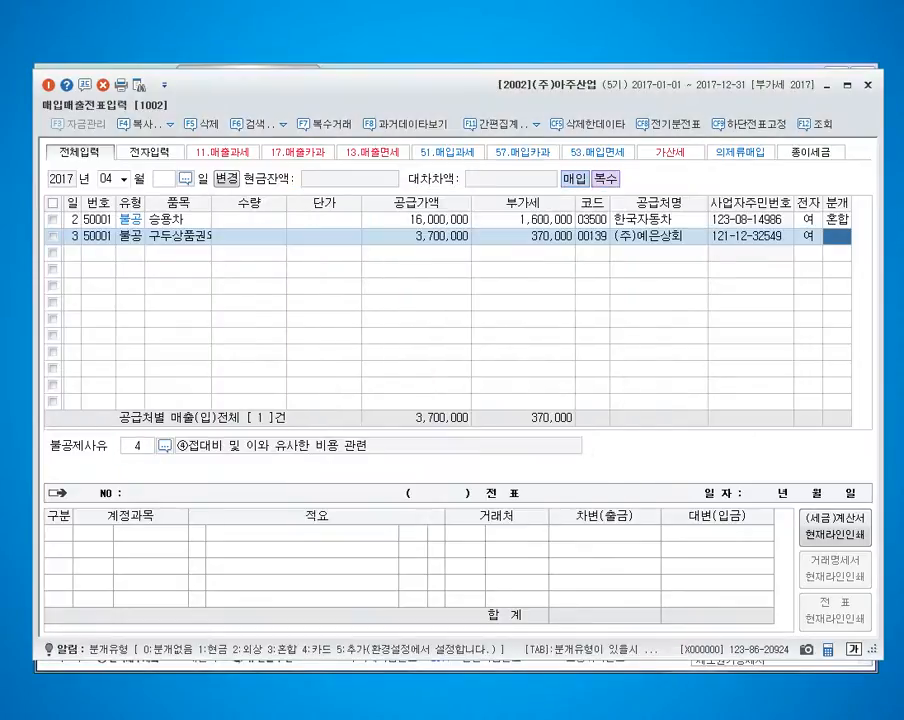
# Set the day 3 entry's journal type to 3 (혼합) and its debit account to 813 접대비.
pyautogui.write('3')
pyautogui.press('Return')
pyautogui.press('Return')
pyautogui.write('813')
# Add a credit line with account 101 현금 for 4,070,000 and complete the day 3 slip.
pyautogui.press('Return')
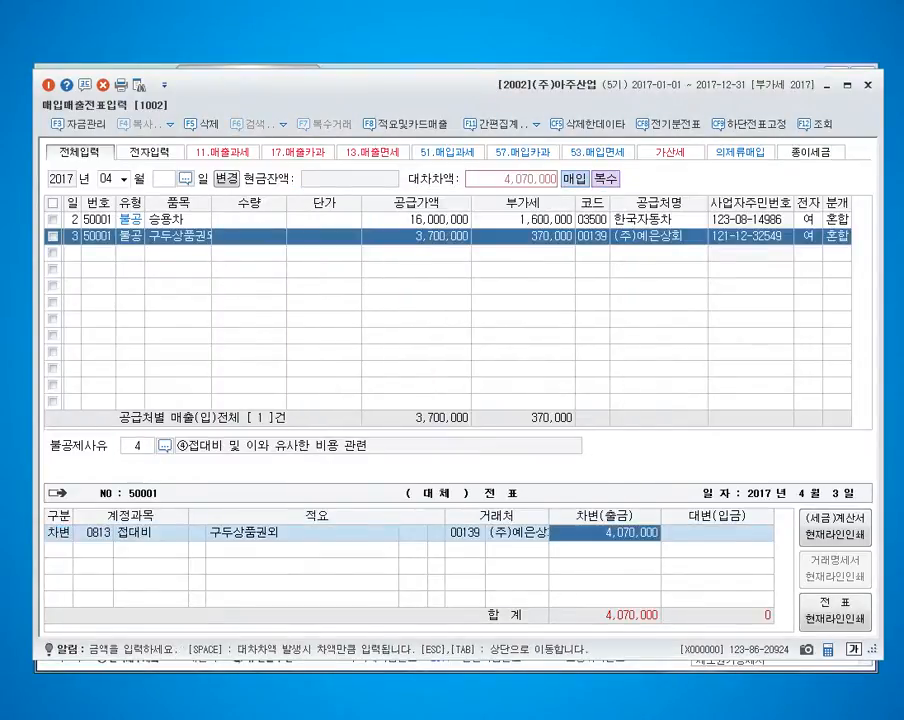
pyautogui.press('Return')
pyautogui.write('4')
pyautogui.press('Return')
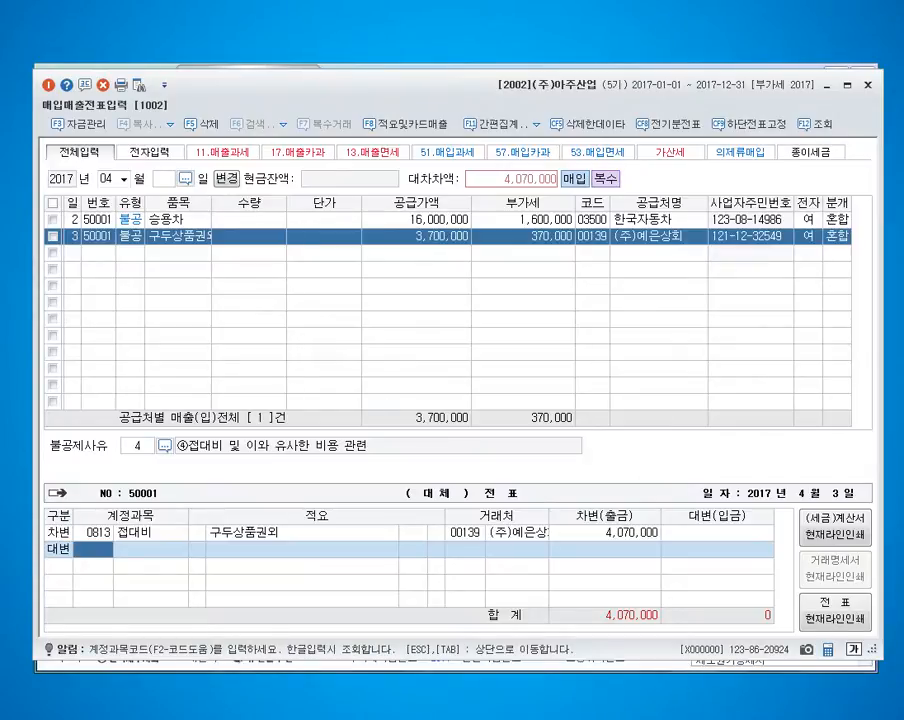
pyautogui.write('101')
pyautogui.press('Return')
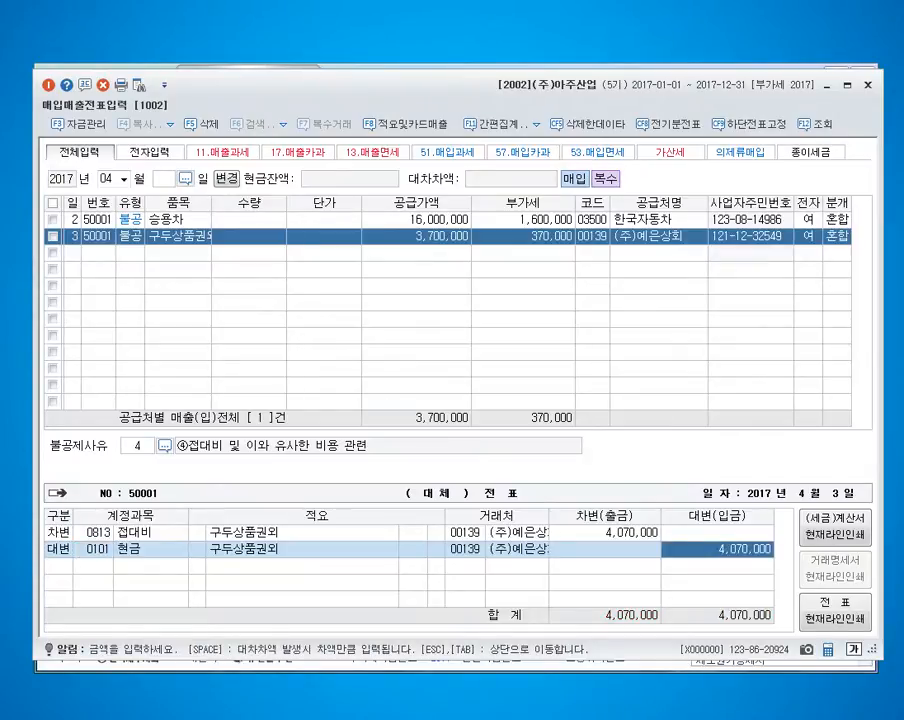
pyautogui.press('Return')
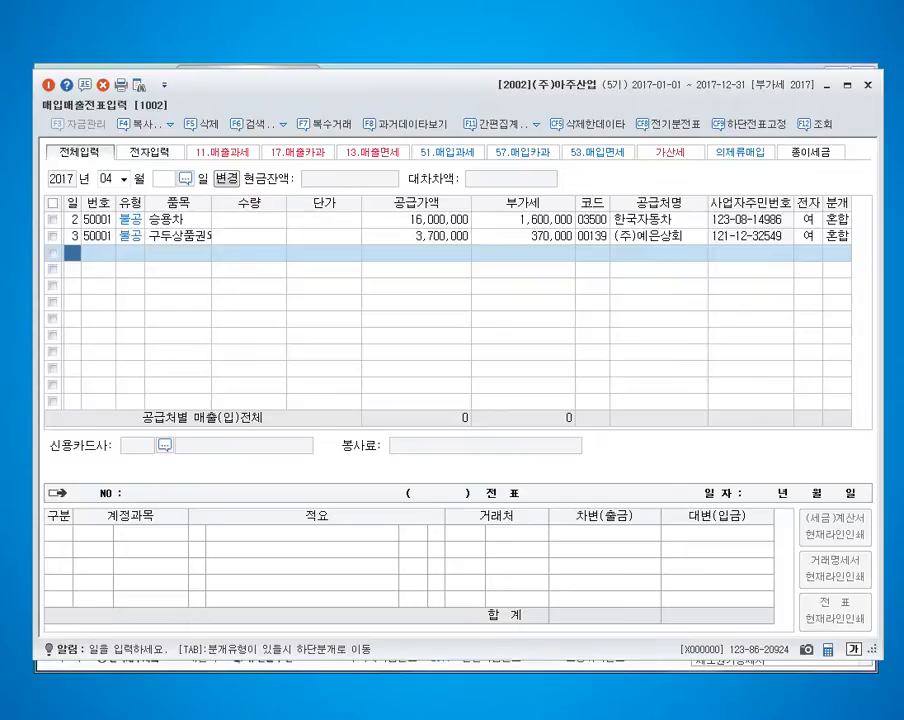
# Start a day 10 entry with type 51 (과세).
pyautogui.write('10')
pyautogui.press('Return')
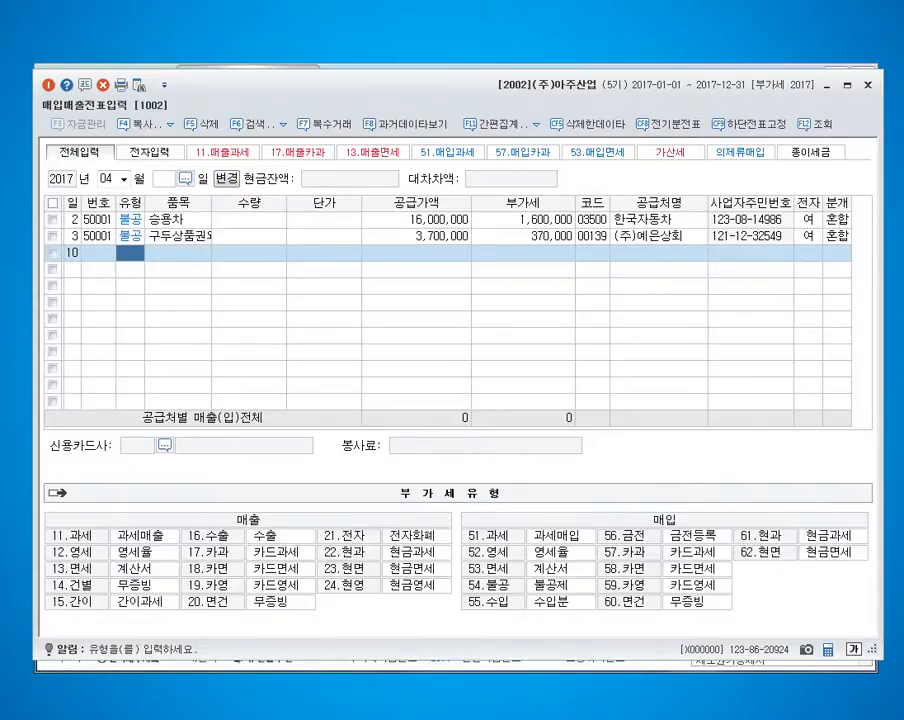
pyautogui.hotkey('alt', 'Tab')
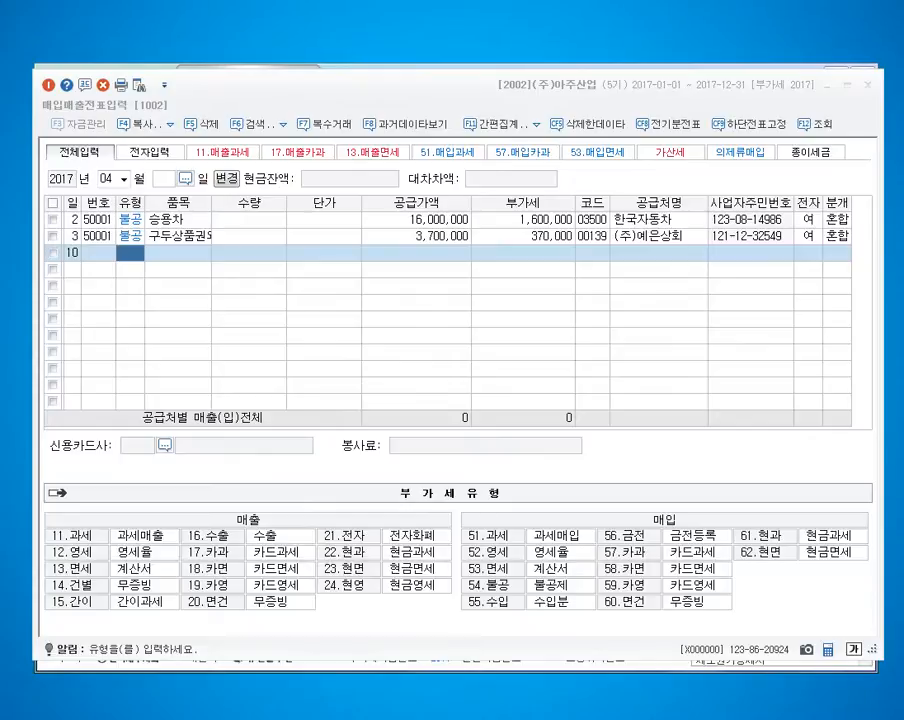
pyautogui.hotkey('alt', 'Tab')
pyautogui.write('51')
pyautogui.press('Return')
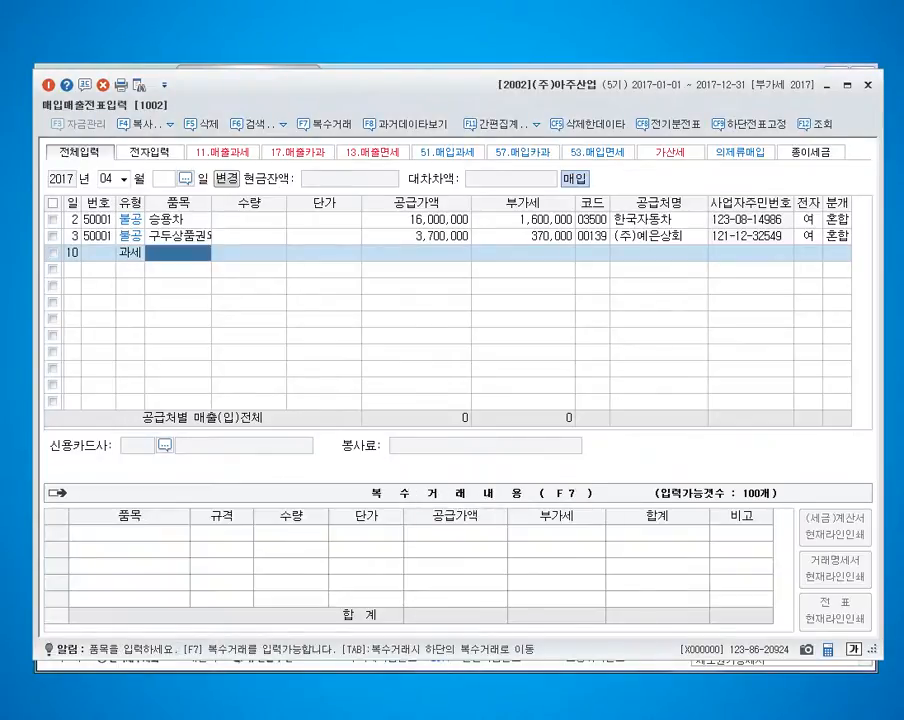
# Set the taxable day 10 entry's item to PDP 60인치 and its supply amount to 1,500,000.
pyautogui.write('PD')
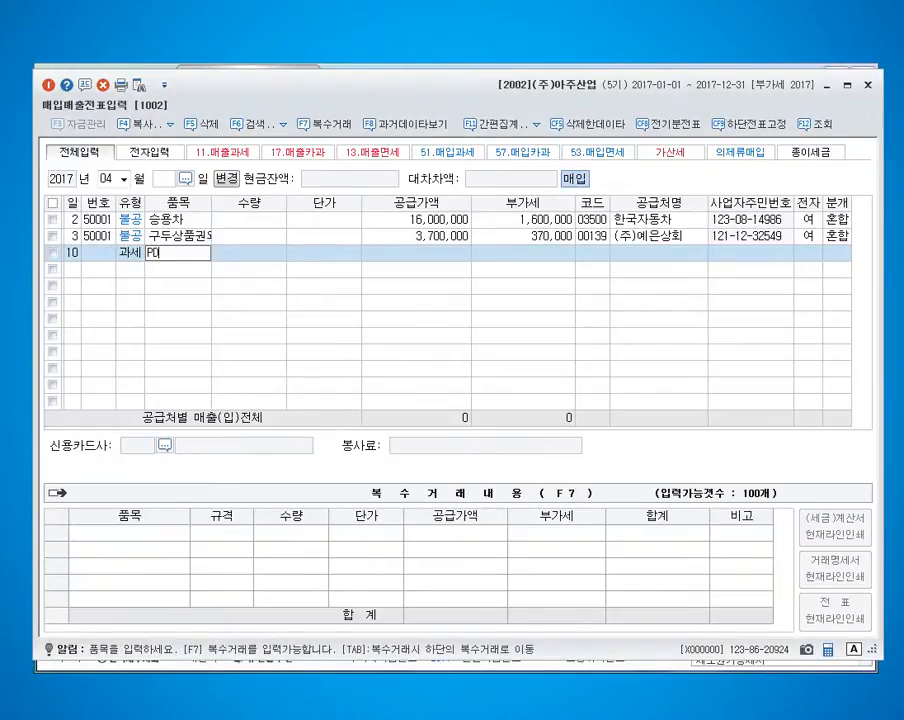
pyautogui.write('P 60인치')
pyautogui.press('Return')
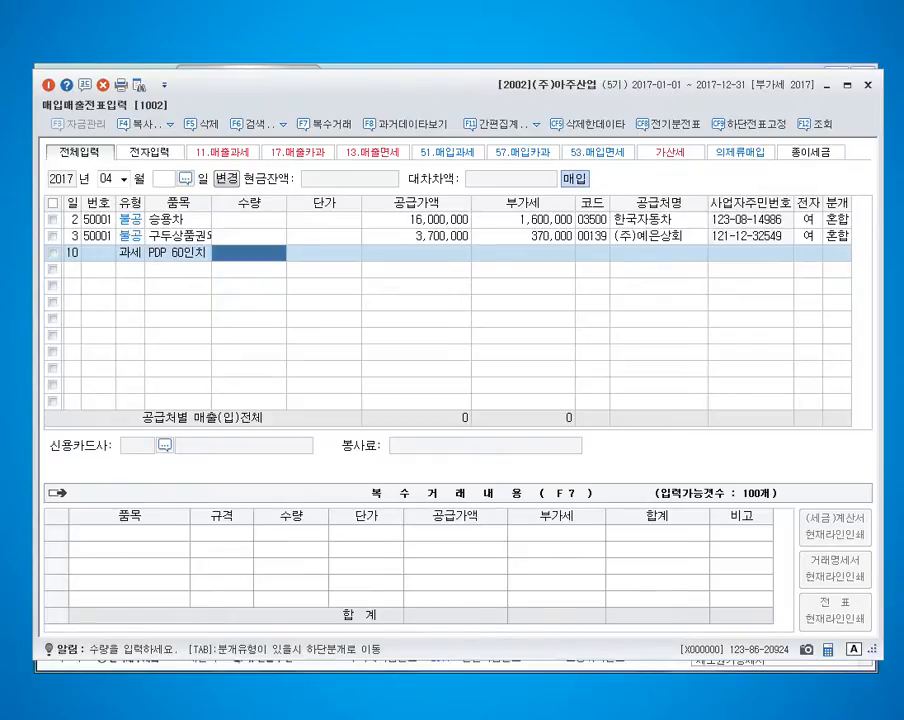
pyautogui.press('Return')
pyautogui.press('Return')
pyautogui.write('1500000')
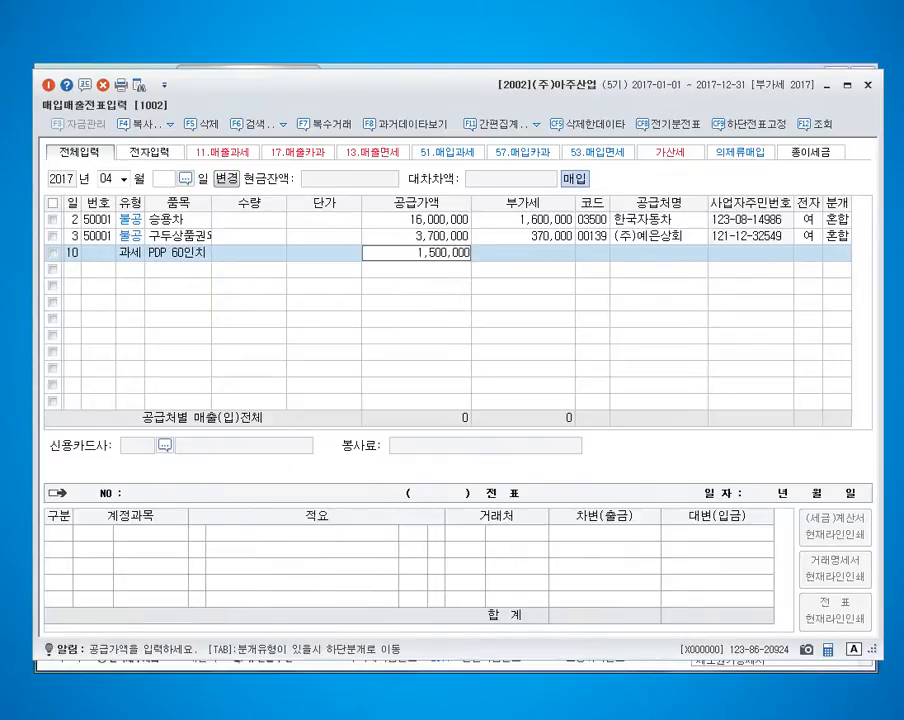
pyautogui.press('Return')
pyautogui.press('Return')
# Set the PDP 60인치 entry's supplier to (주)선물센터 and mark its tax invoice as electronic (여).
pyautogui.write('선물')
pyautogui.press('Return')
pyautogui.press('Return')
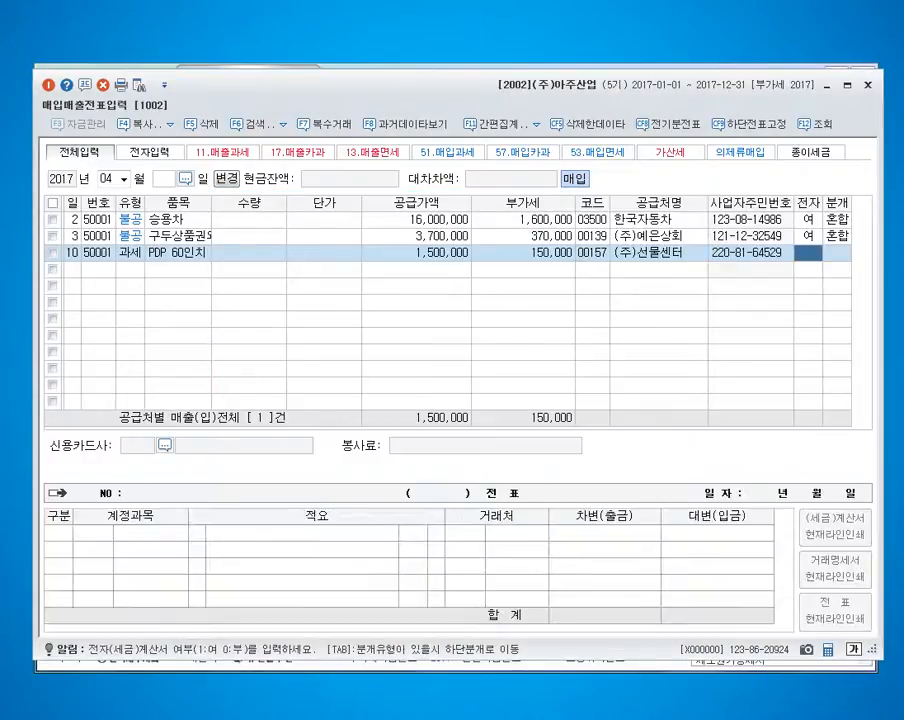
pyautogui.write('1')
pyautogui.press('Return')
# Set the PDP 60인치 entry's journal type to 3 (혼합) and change its 원재료 debit account to 212 비품.
pyautogui.write('3')
pyautogui.press('Return')
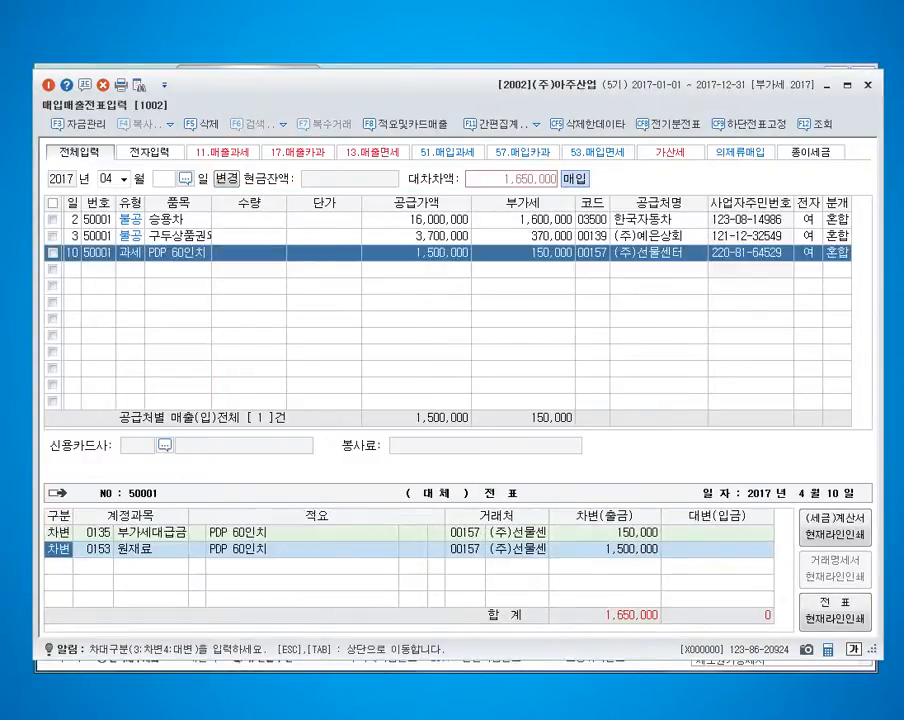
pyautogui.press('Return')
pyautogui.write('212')
pyautogui.press('Return')
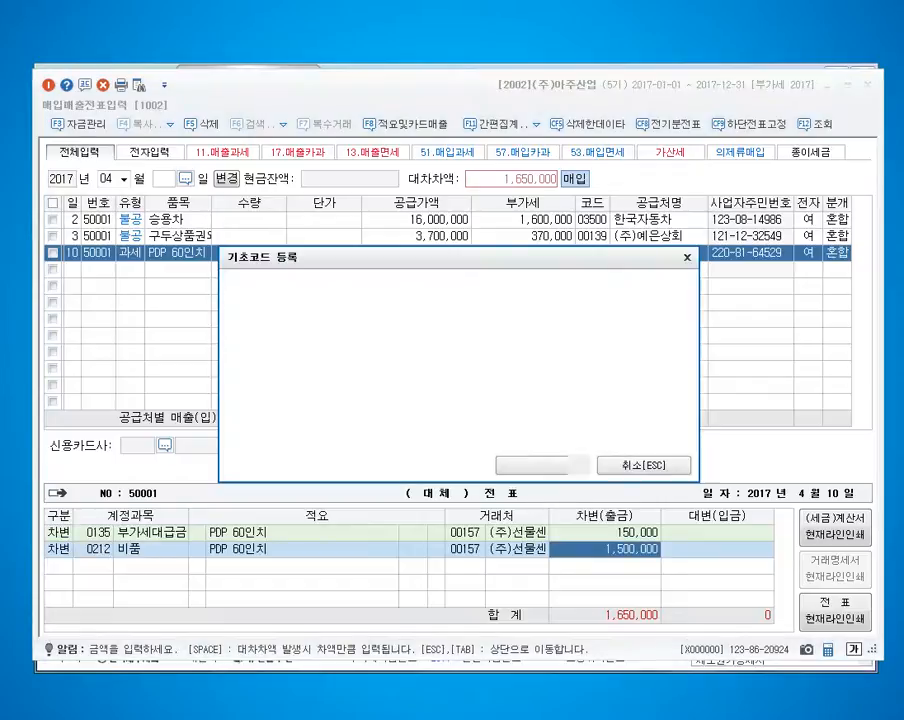
# Add a credit line with account 101 현금 for 1,650,000 and complete the PDP 60인치 slip.
pyautogui.press('Escape')
pyautogui.write('4101')
pyautogui.press('Return')
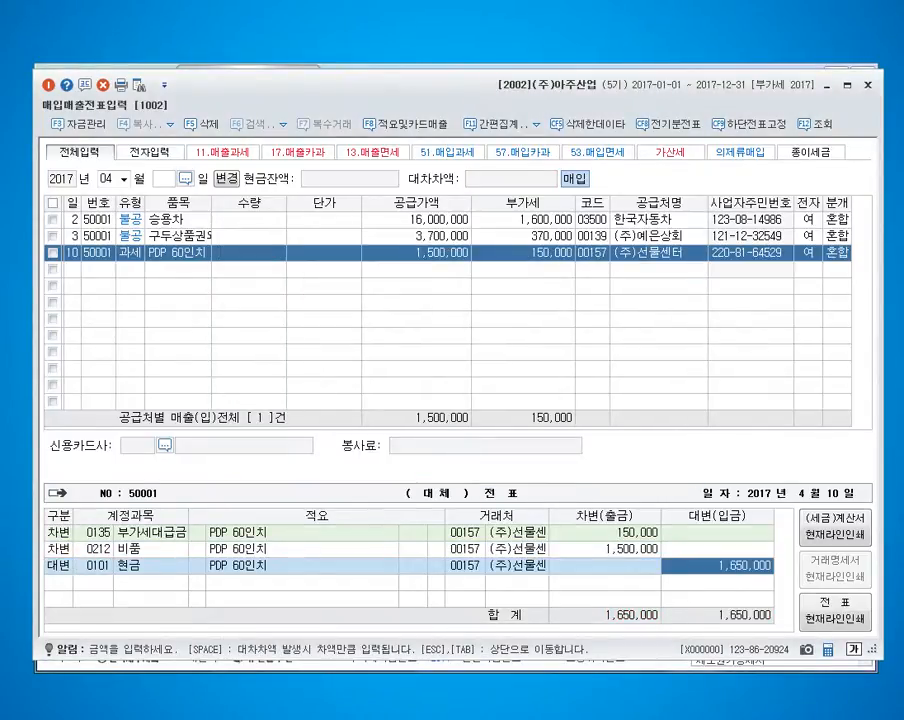
pyautogui.press('Return')
# Start a second day 10 entry with type 54 (불공).
pyautogui.write('10')
pyautogui.press('Return')
pyautogui.press('Return')
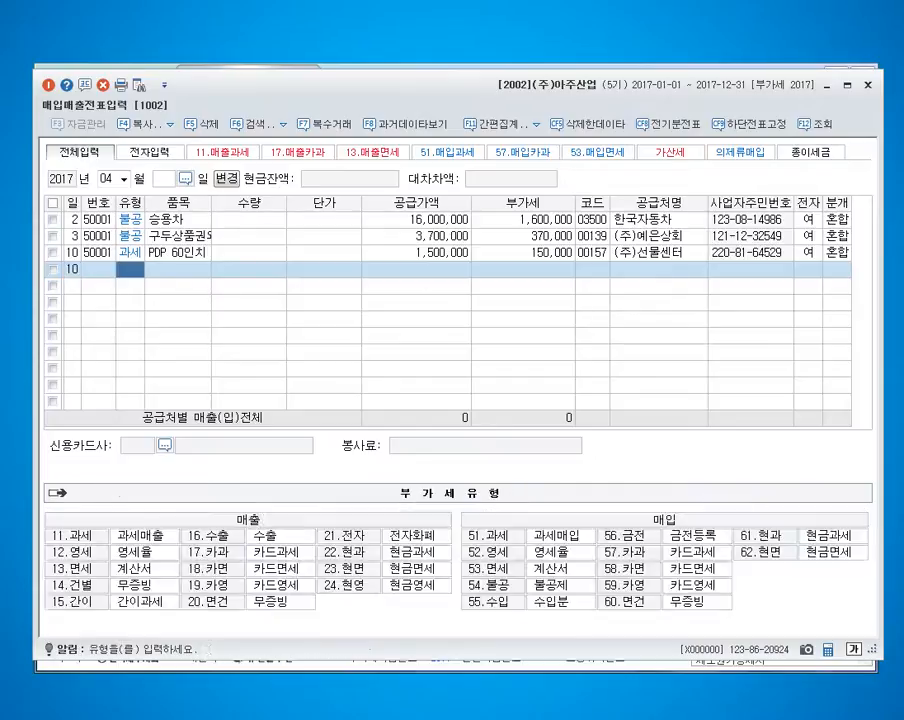
pyautogui.write('54')
pyautogui.press('Return')
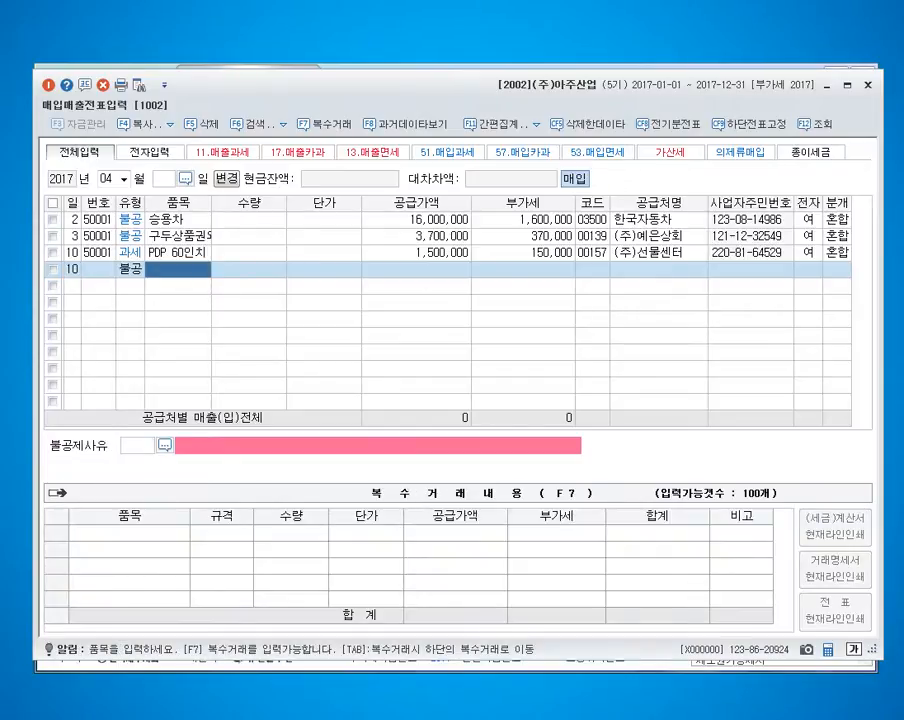
# Set the non-deductible day 10 entry's item to PDP 40인치 and its supply amount to 1,200,000.
pyautogui.press('Hangul')
pyautogui.write('PDP40')
pyautogui.press('BackSpace')
pyautogui.press('BackSpace')
pyautogui.write('40')
pyautogui.press('Hangul')
pyautogui.write('이ㄴ치')
pyautogui.press('Return')
pyautogui.press('Return')
pyautogui.press('Return')
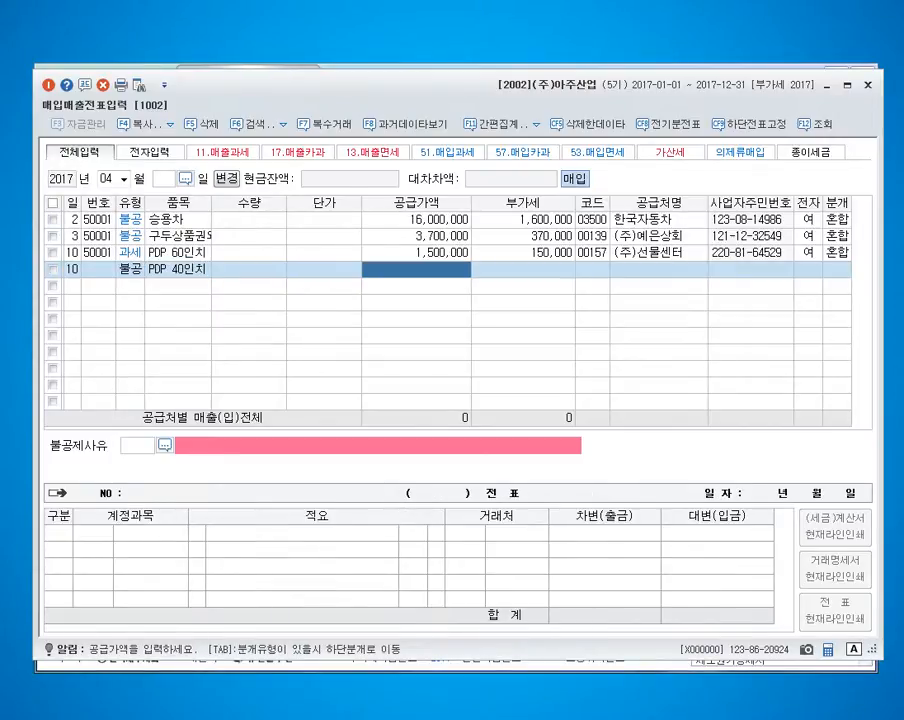
pyautogui.write('1200000')
pyautogui.press('Return')
# Set the PDP 40인치 entry's supplier to (주)선물센터 and mark its tax invoice as electronic (여).
pyautogui.press('Return')
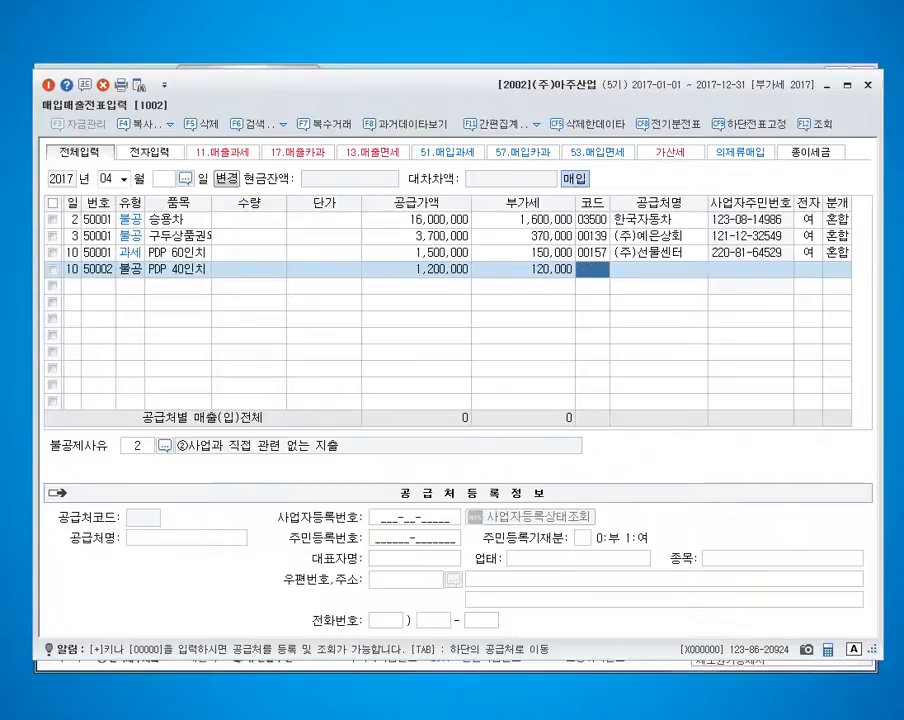
pyautogui.write('157')
pyautogui.press('Return')
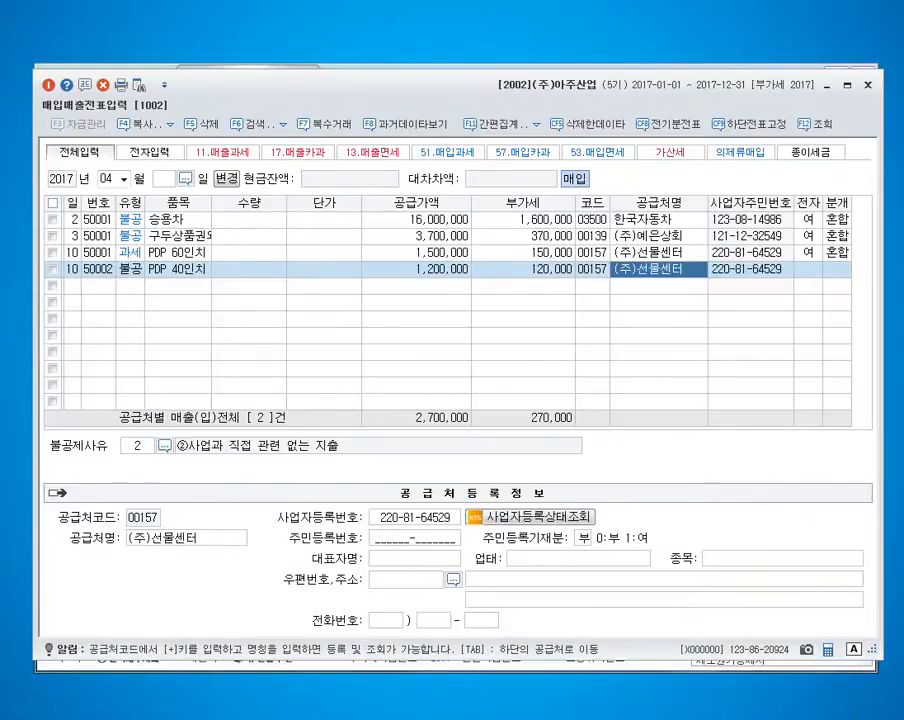
pyautogui.press('Return')
pyautogui.press('Return')
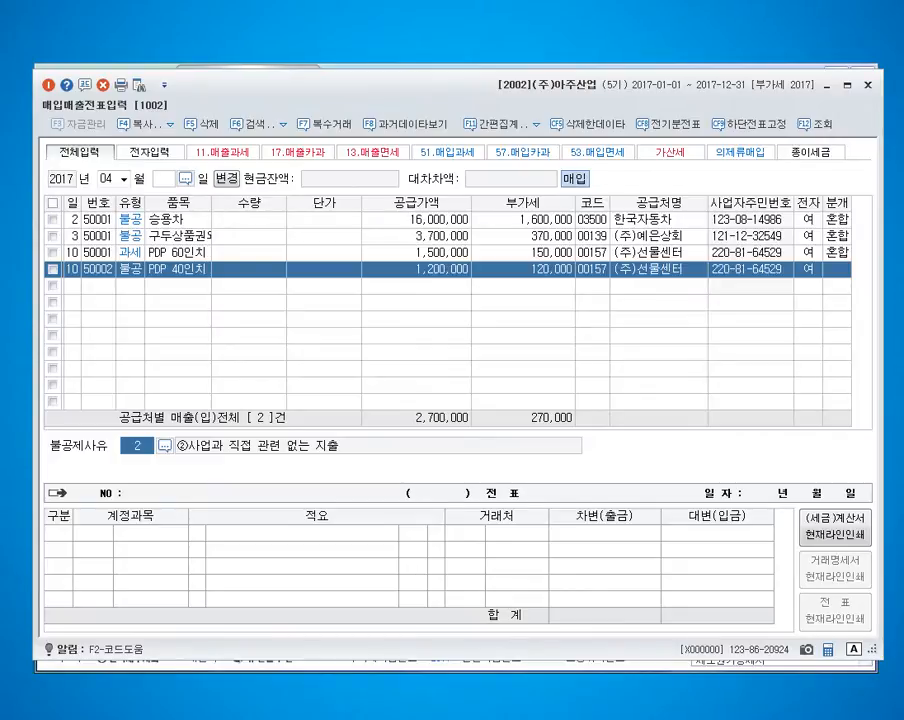
# Set the PDP 40인치 entry's non-deductible reason to 4, ④접대비 및 이와 유사한 비용 관련.
pyautogui.press('F2')
pyautogui.press('Down')
pyautogui.press('Down')
pyautogui.press('Down')
pyautogui.press('Return')
# Set the PDP 40인치 entry's journal type to 3 (혼합) and its debit account to 813.
pyautogui.write('3')
pyautogui.press('Return')
pyautogui.press('Return')
pyautogui.write('0813')
# Add a credit line with account 101 현금 and complete the PDP 40인치 slip.
pyautogui.press('Return')
pyautogui.write('4101')
pyautogui.press('Return')
pyautogui.press('Return')
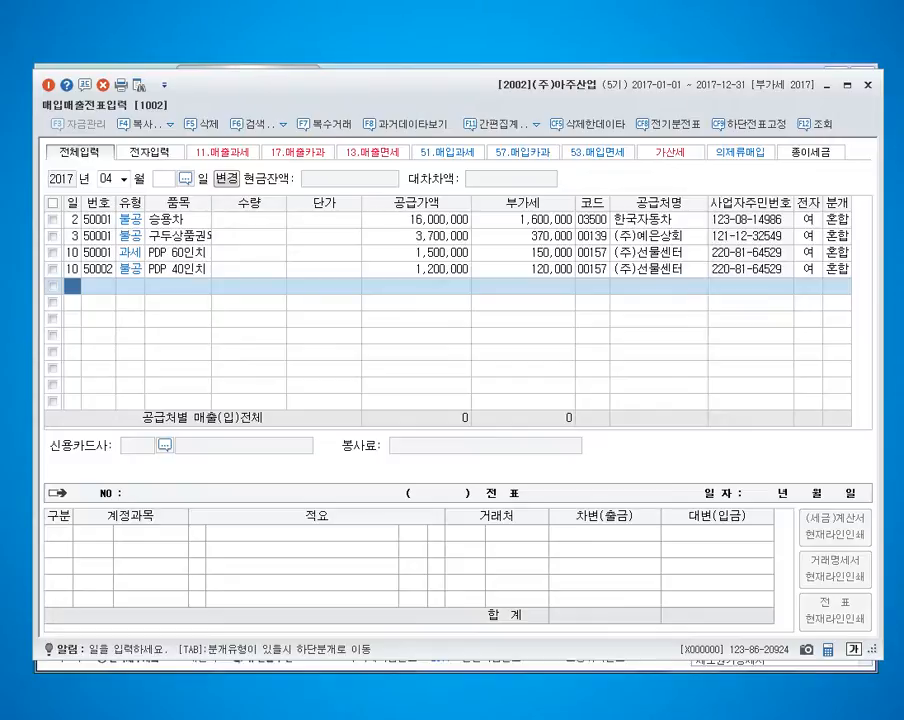
# Start a day 12 entry with type 54 (불공), item 지반평탄화작업 and supply amount 7,000,000.
pyautogui.write('12')
pyautogui.press('Return')
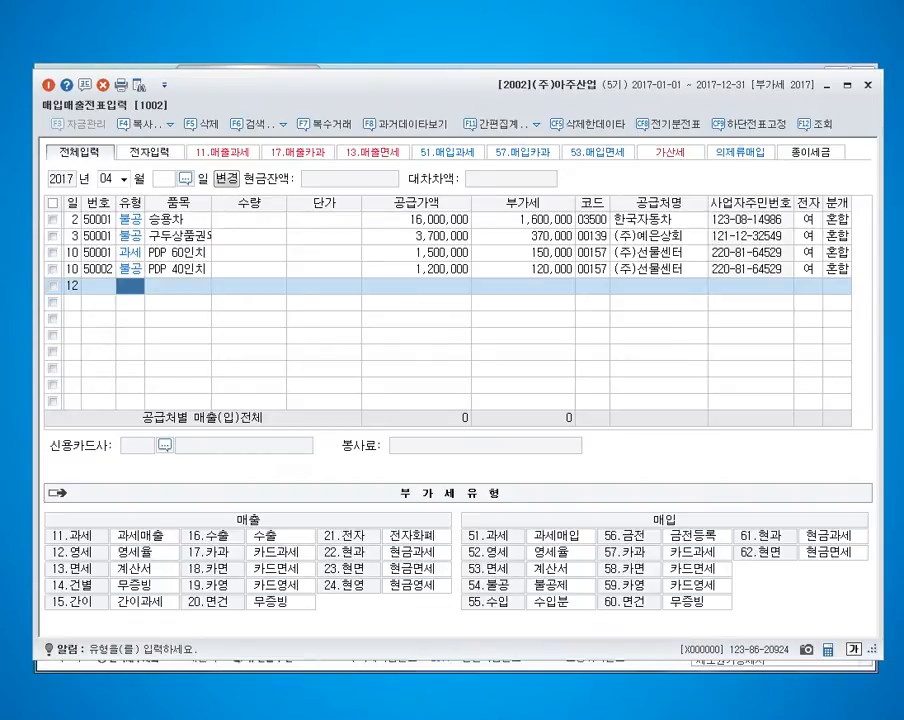
pyautogui.write('54')
pyautogui.press('Return')
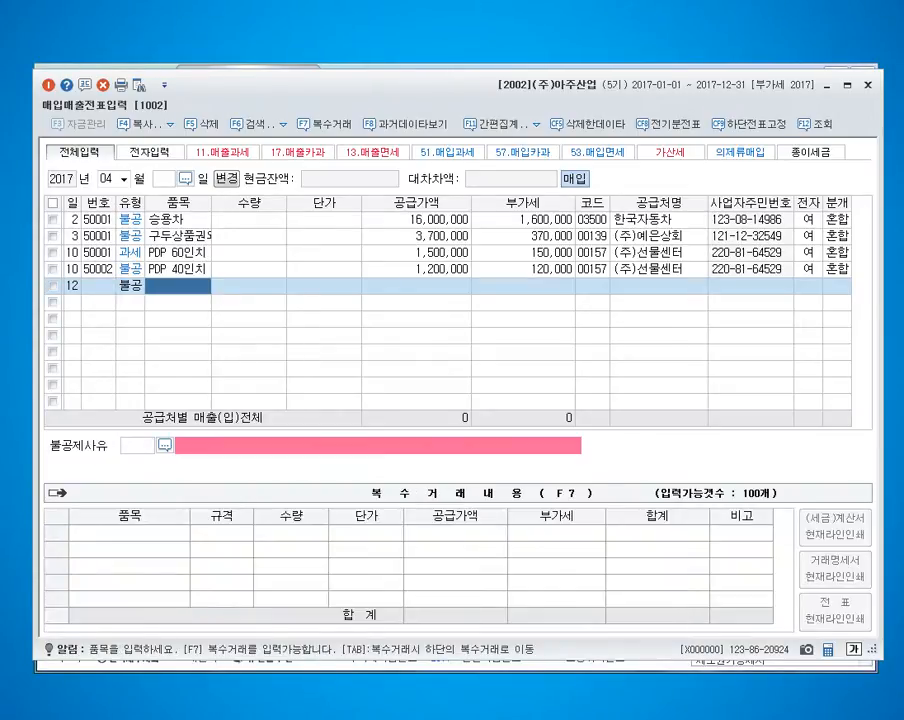
pyautogui.write('지반평탄')
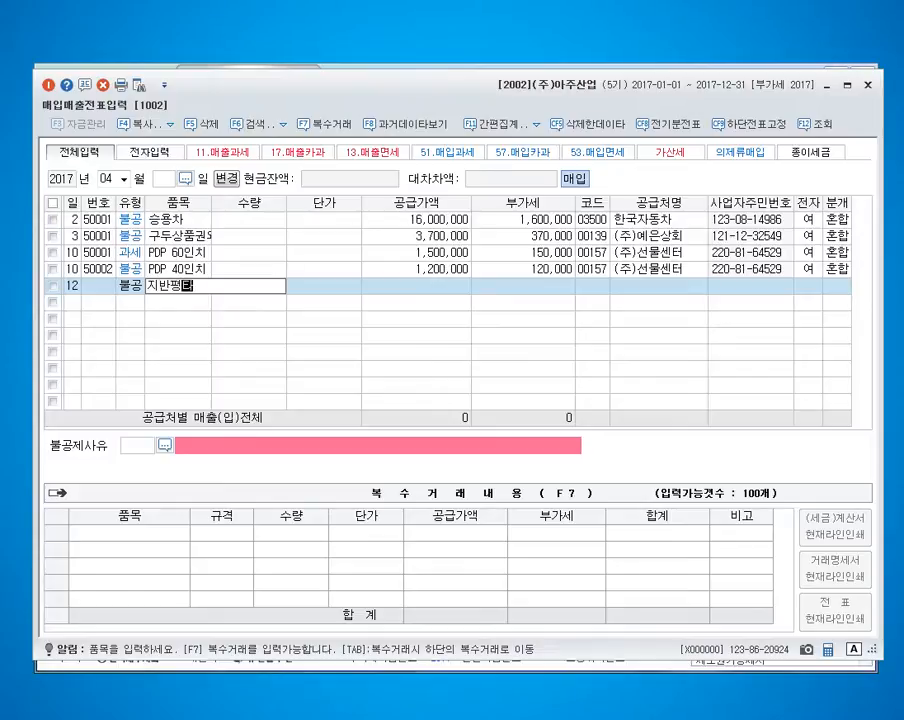
pyautogui.write('화작업')
pyautogui.press('Return')
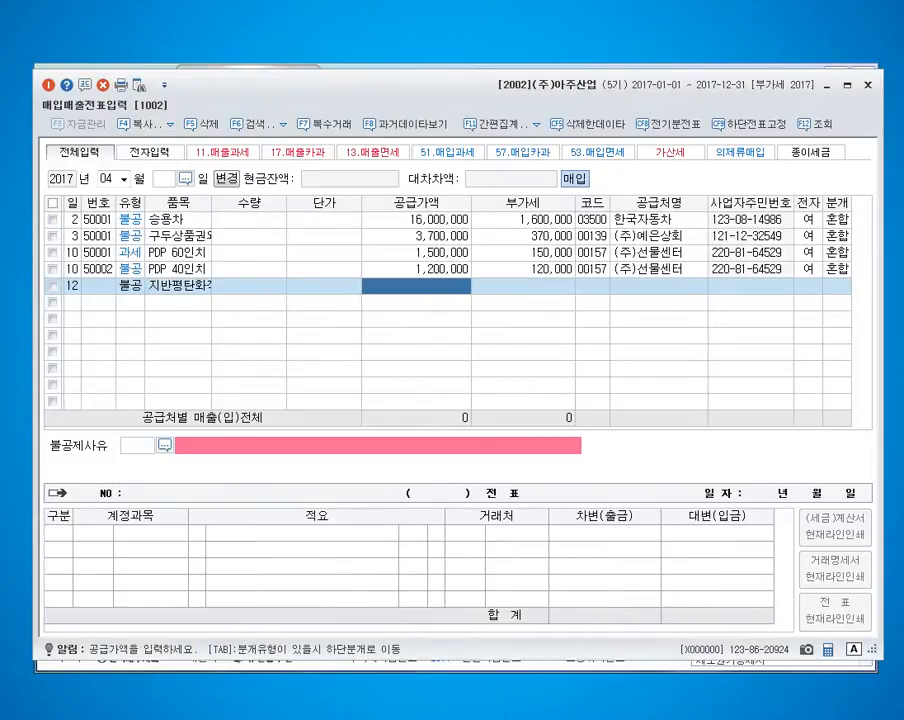
pyautogui.write('7000000')
pyautogui.press('Return')
pyautogui.press('Return')
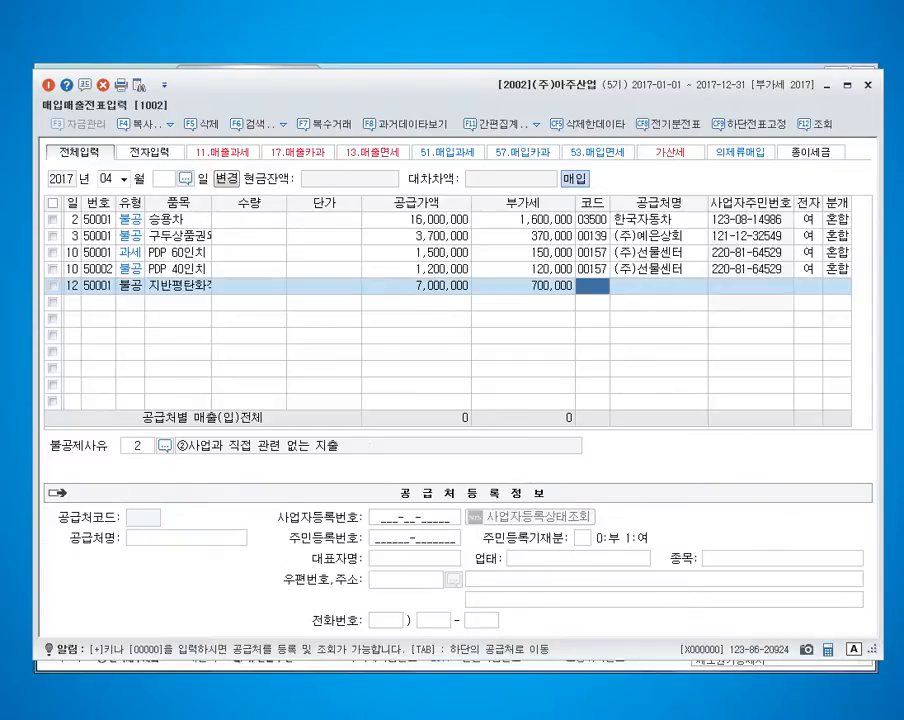
# Set the day 12 entry's supplier to (주)삼우건설 and mark its tax invoice as electronic (여).
pyautogui.write('건ㄹ')
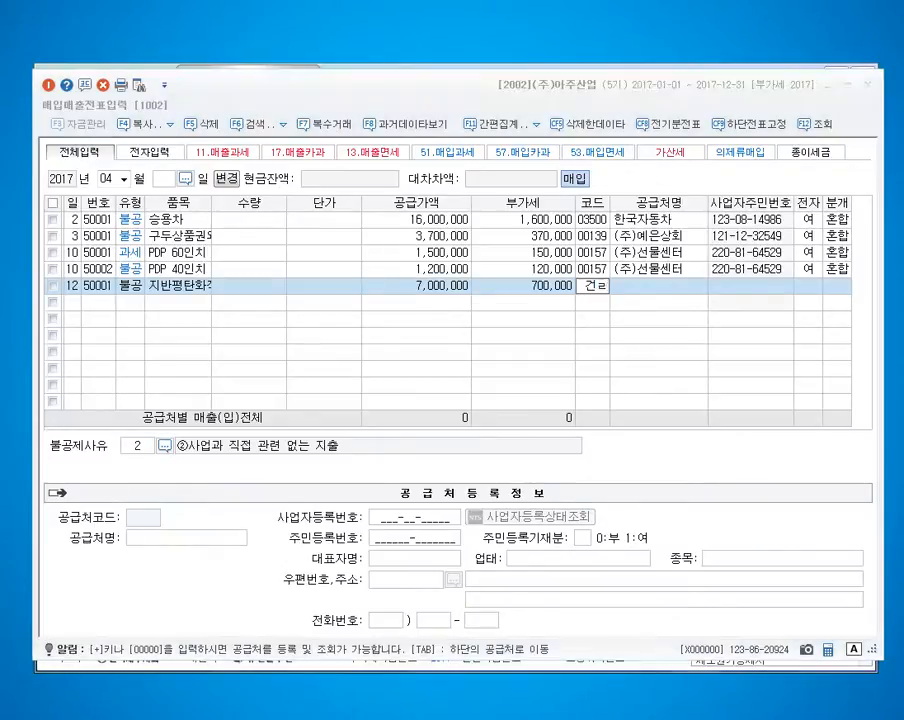
pyautogui.press('Return')
pyautogui.press('Return')
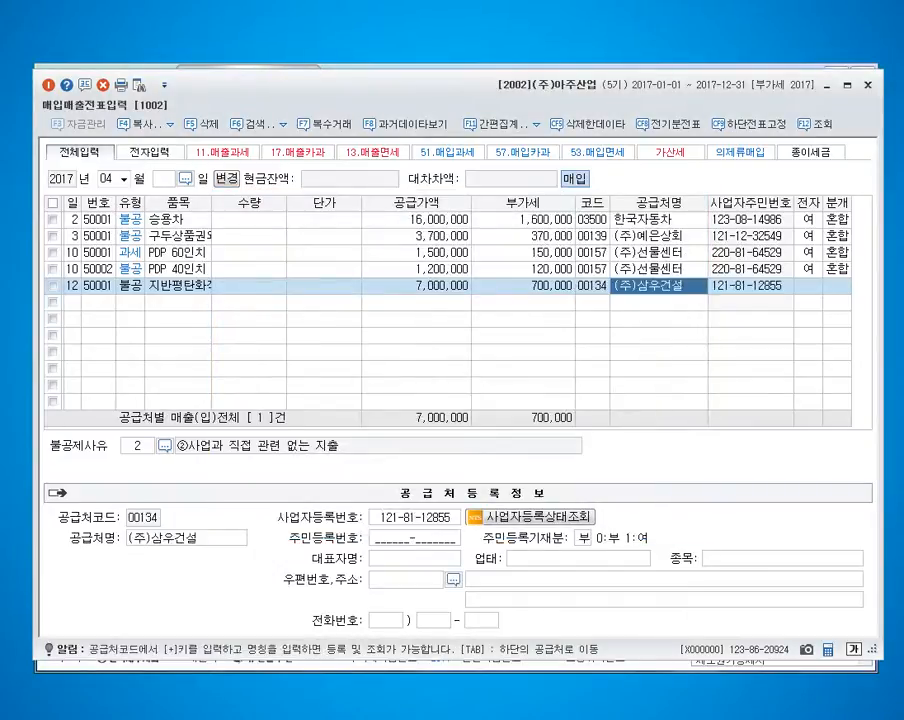
pyautogui.press('Return')
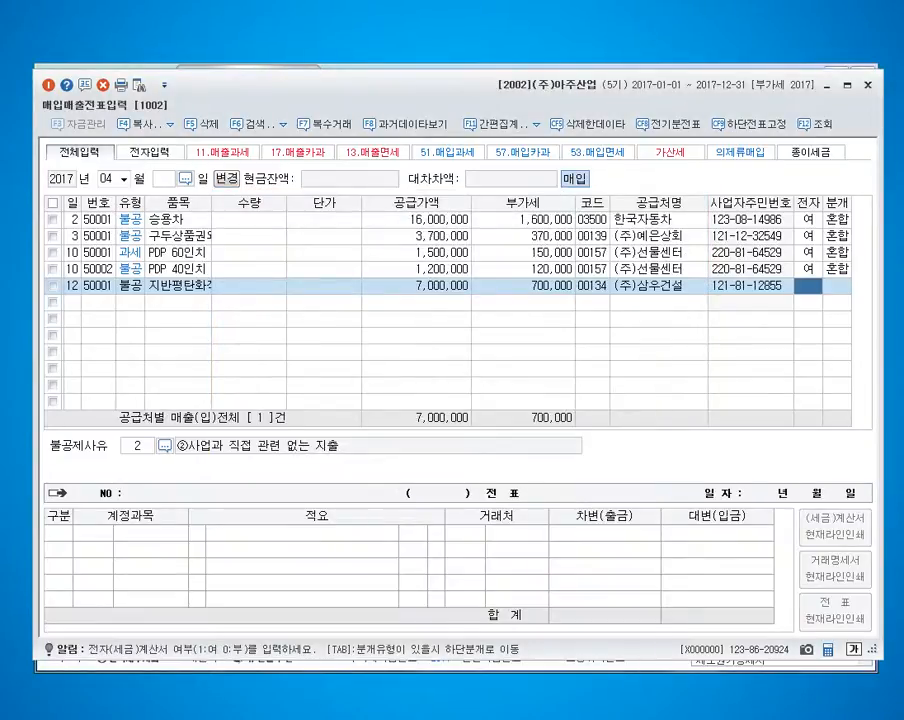
pyautogui.press('Return')
# Set the day 12 entry's non-deductible reason to 6, ⑥토지의 자본적 지출 관련.
pyautogui.press('F2')
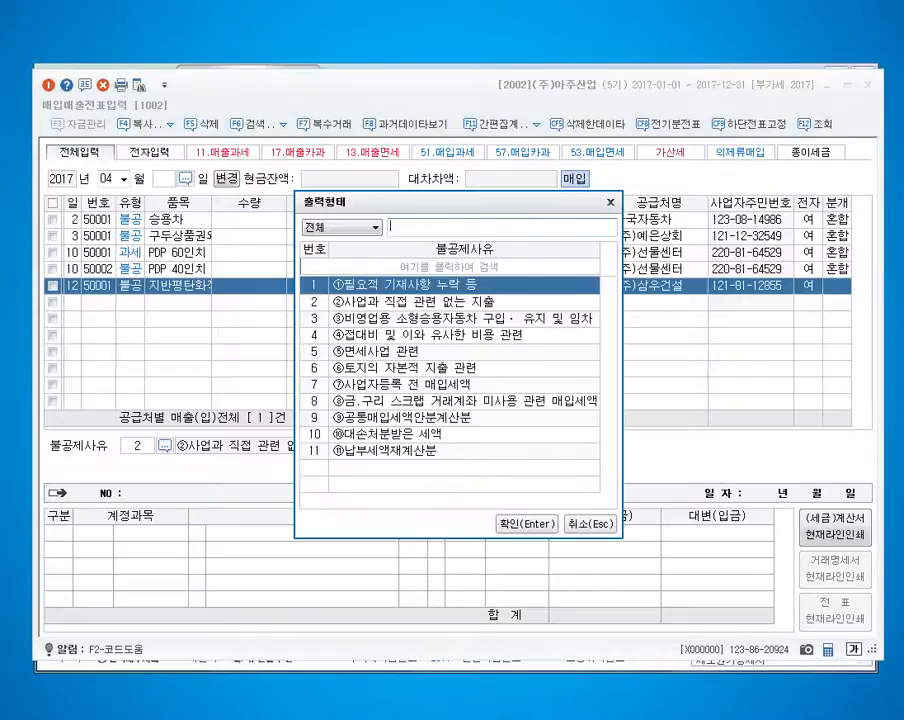
pyautogui.press('Down')
pyautogui.press('Down')
pyautogui.press('Down')
pyautogui.press('Down')
pyautogui.press('Down')
pyautogui.press('Return')
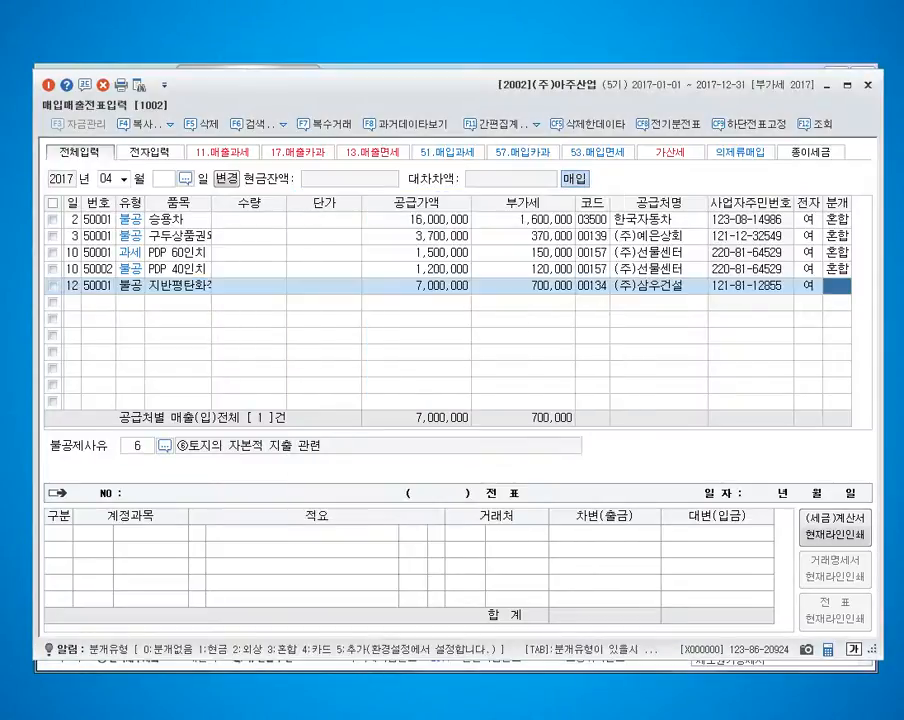
# Set the day 12 entry's journal type to 3 (혼합) and its debit account to 201 토지.
pyautogui.press('Return')
pyautogui.write('201')
pyautogui.press('Return')
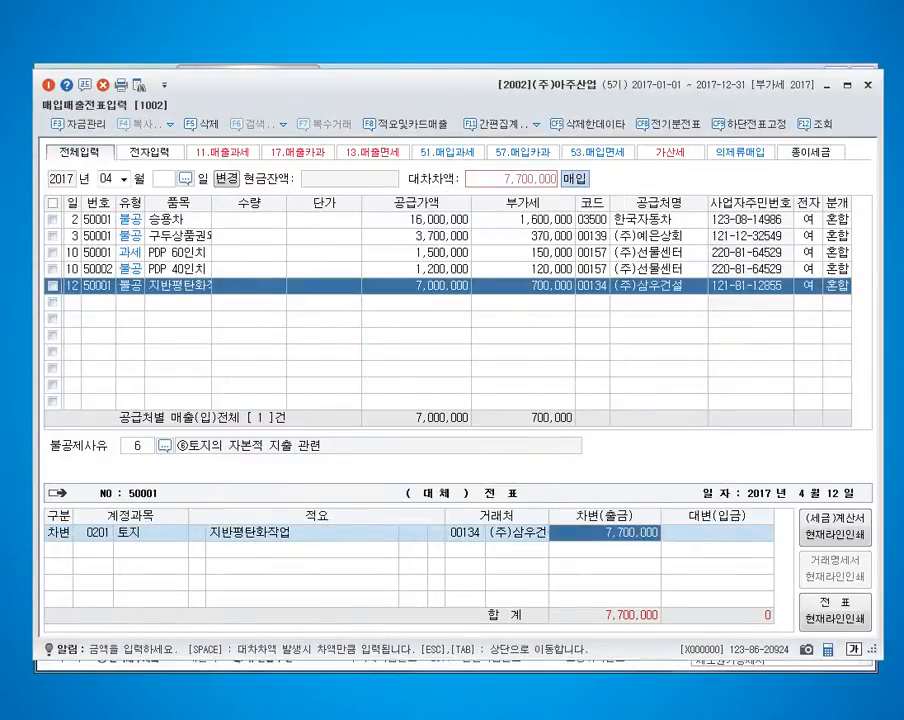
# Add a credit line with account 253 and complete the day 12 slip.
pyautogui.press('Return')
pyautogui.write('4')
pyautogui.press('Return')
pyautogui.write('253')
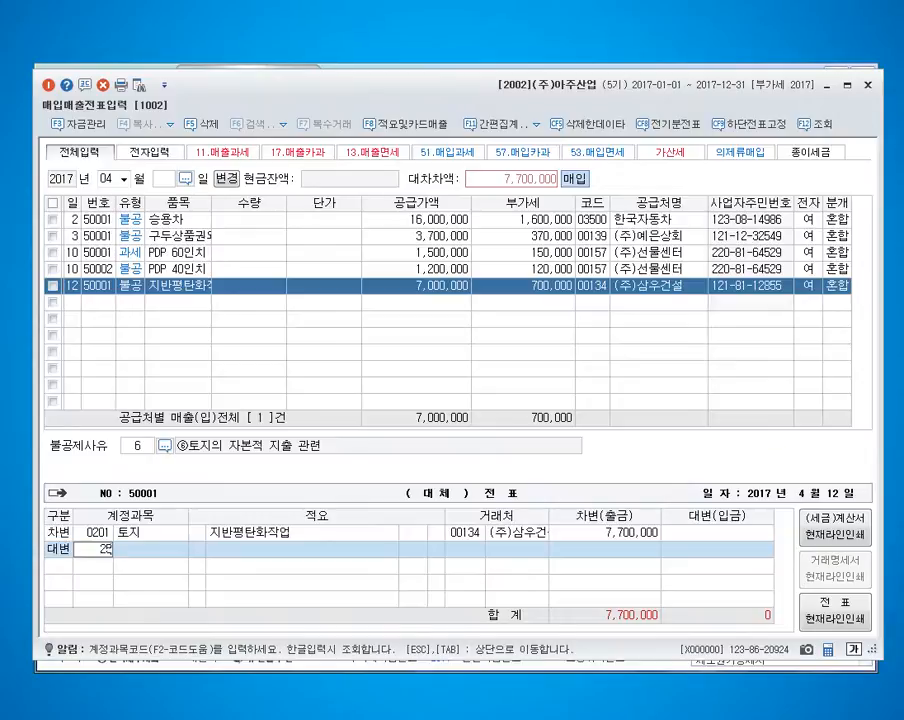
pyautogui.press('Return')
pyautogui.press('Return')
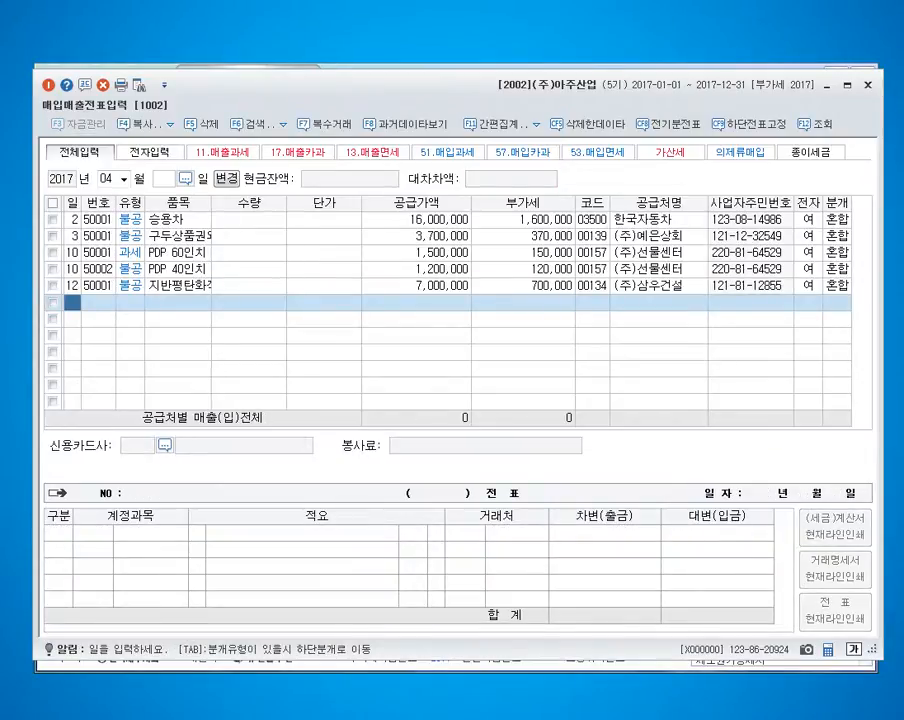
# Enter a day 13 export sale of type 16 (수출) for item 전자제품 with a supply value of 11,100,000.
pyautogui.write('13')
pyautogui.press('Return')
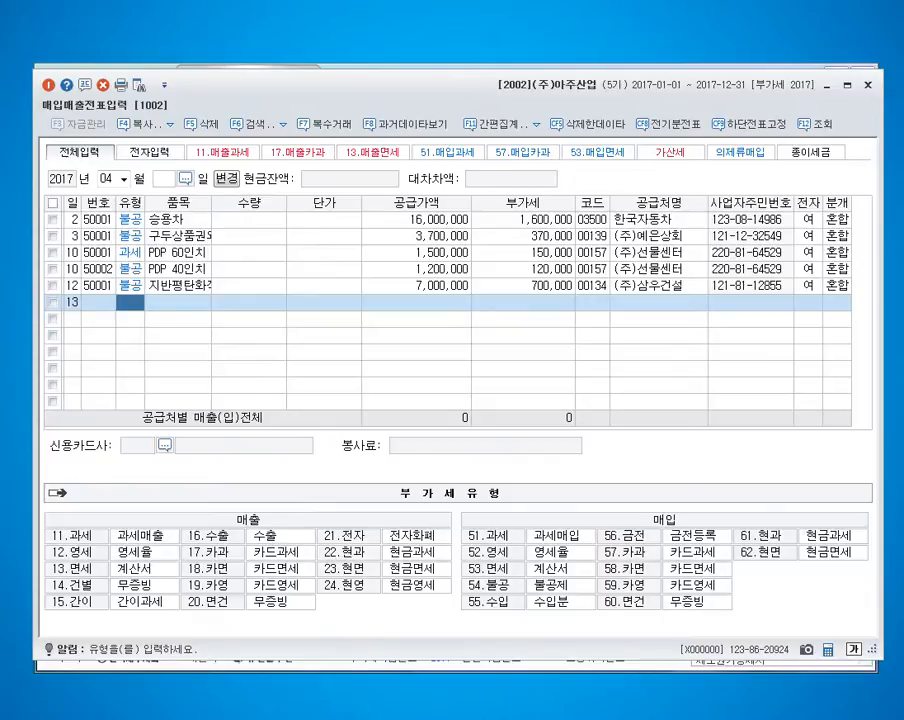
pyautogui.write('16')
pyautogui.press('Return')
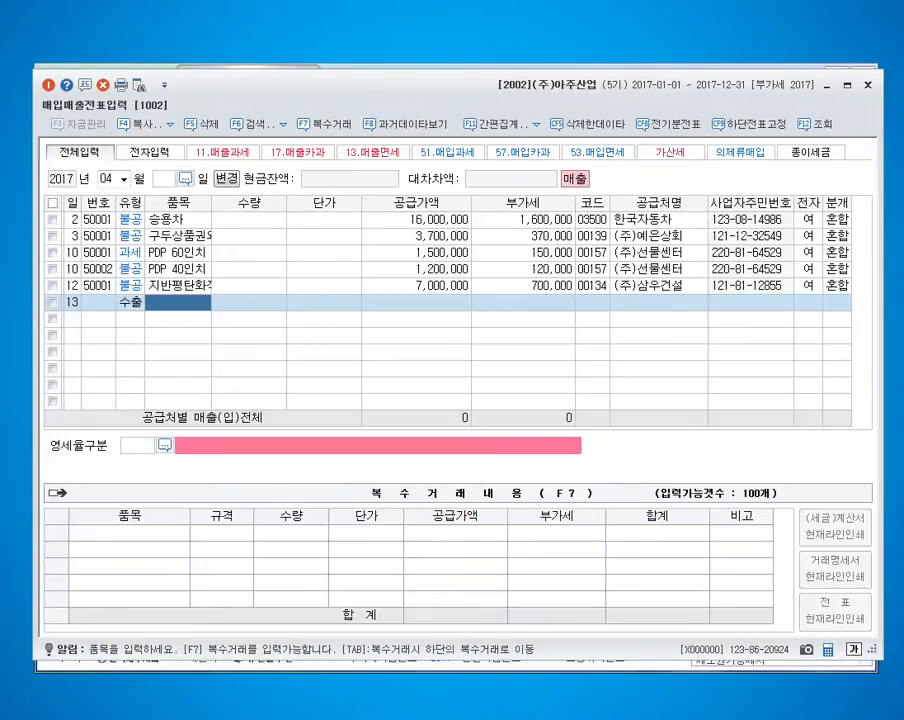
pyautogui.write('전자제품')
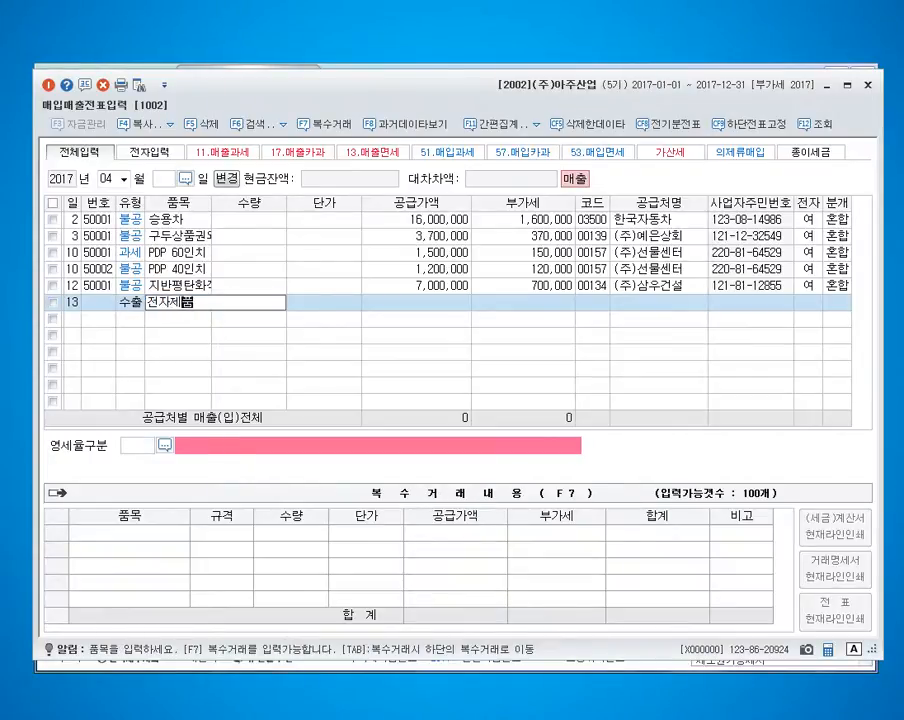
pyautogui.press('Return')
pyautogui.press('Return')
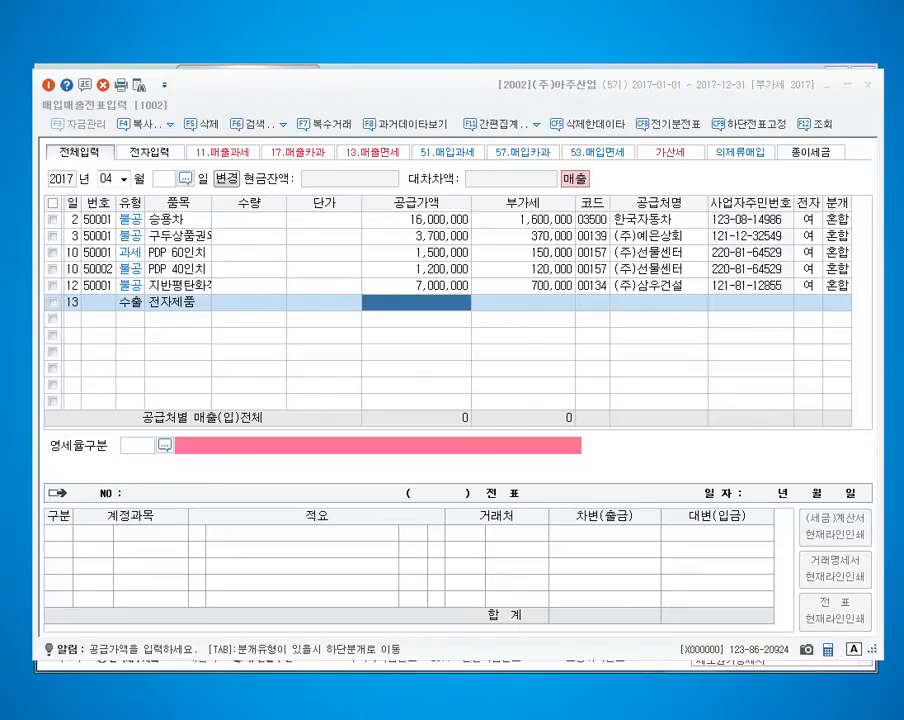
pyautogui.write('11100000')
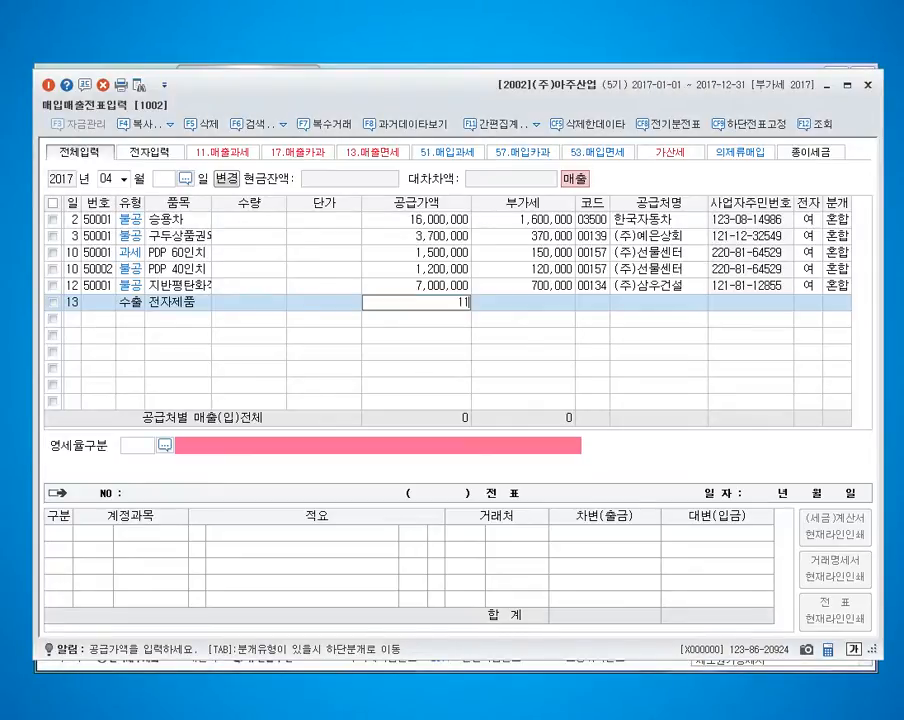
pyautogui.press('Return')
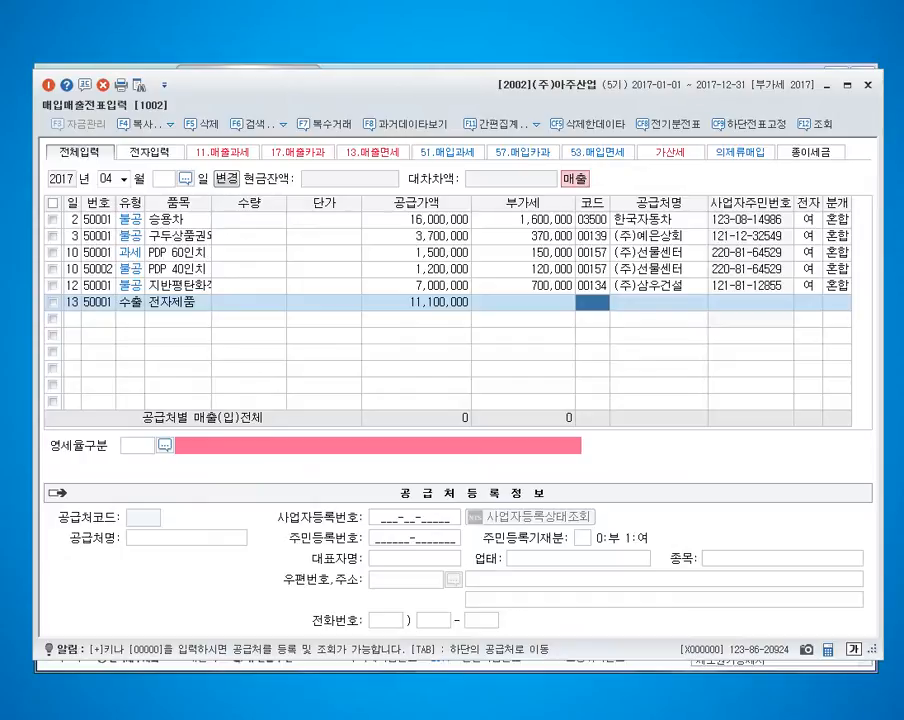
# Set the day 13 entry's trading partner to 피비케이사 and its zero-rate category to 1, 직접수출(대행수출 포함).
pyautogui.press('F2')
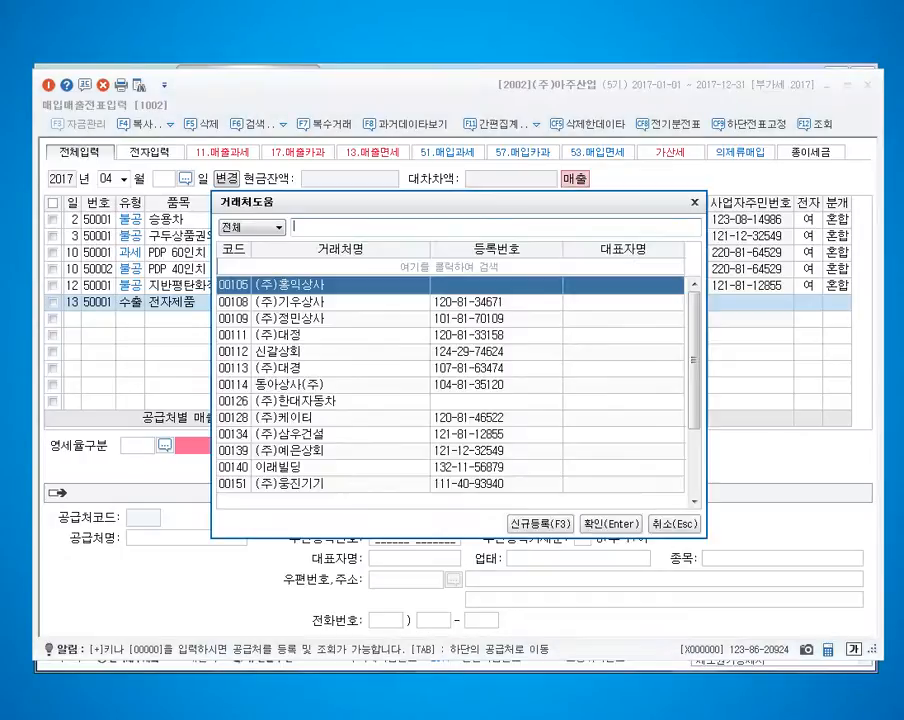
pyautogui.write('피비케')
pyautogui.press('Return')
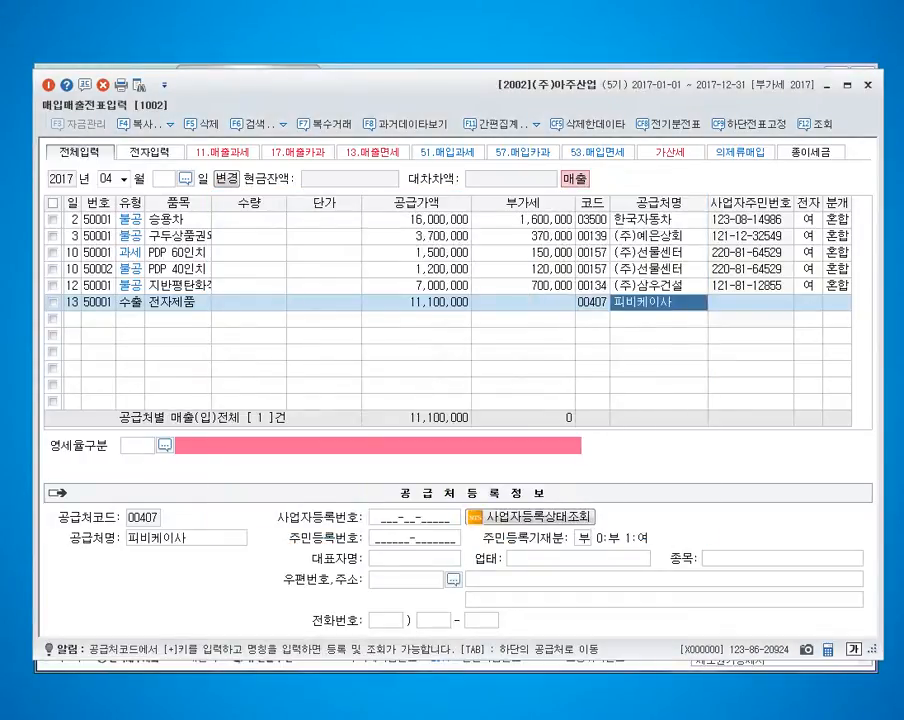
pyautogui.press('F2')
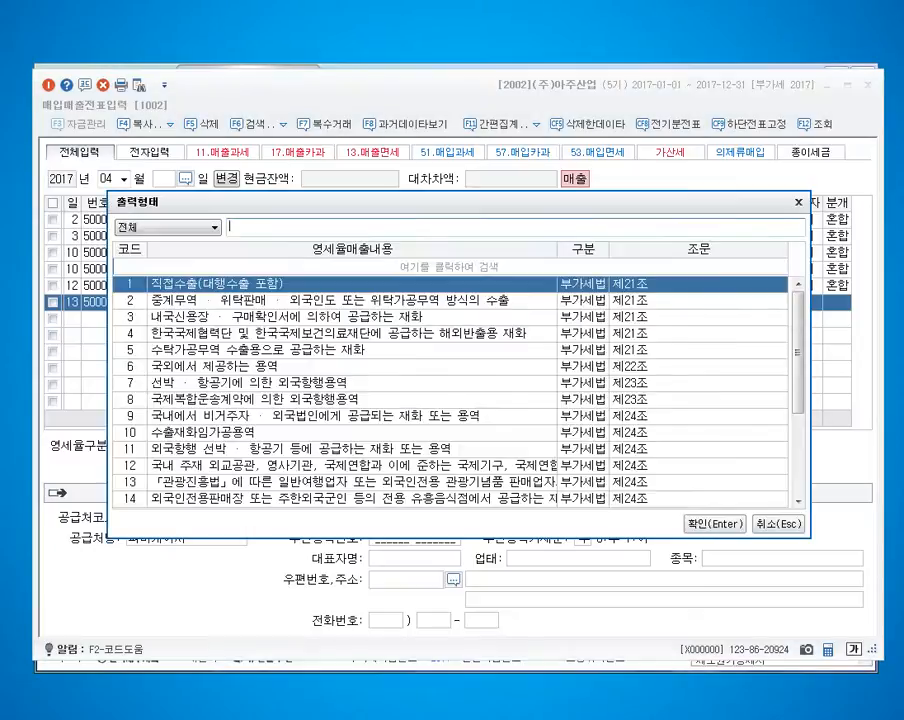
pyautogui.press('Down')
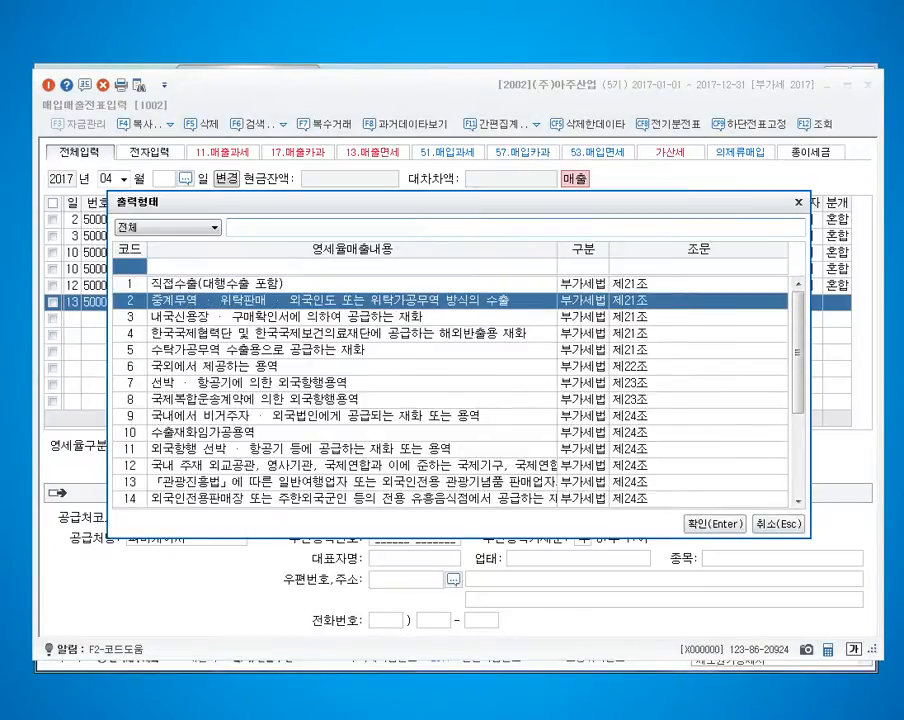
pyautogui.press('Up')
pyautogui.press('Return')
# Set the day 13 entry's journal type to 3 (혼합), add a debit line with account 108, and complete the slip.
pyautogui.write('3')
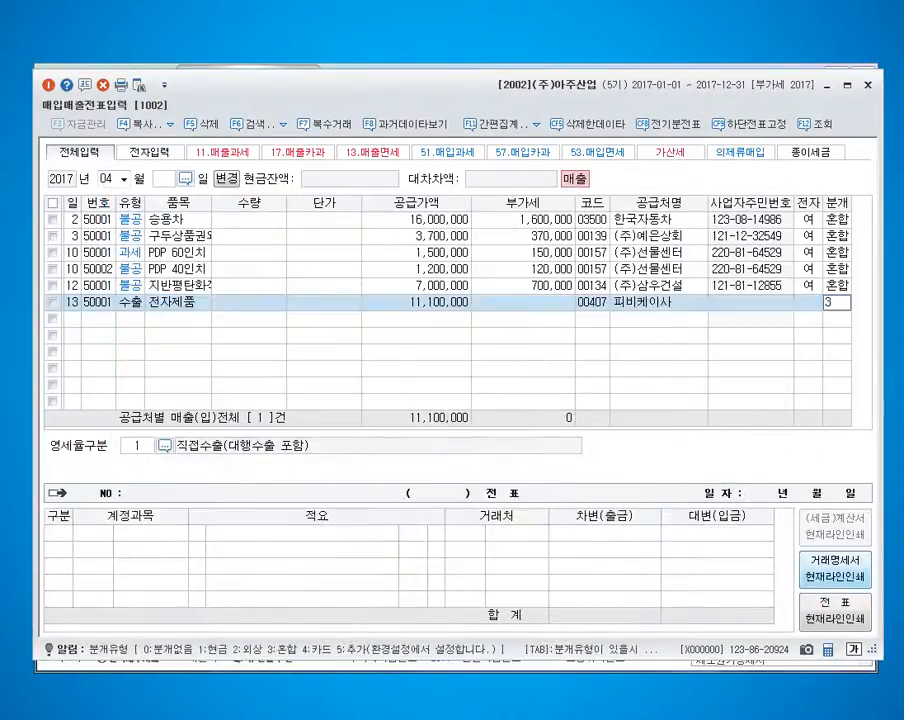
pyautogui.press('Return')
pyautogui.press('Return')
pyautogui.write('3108')
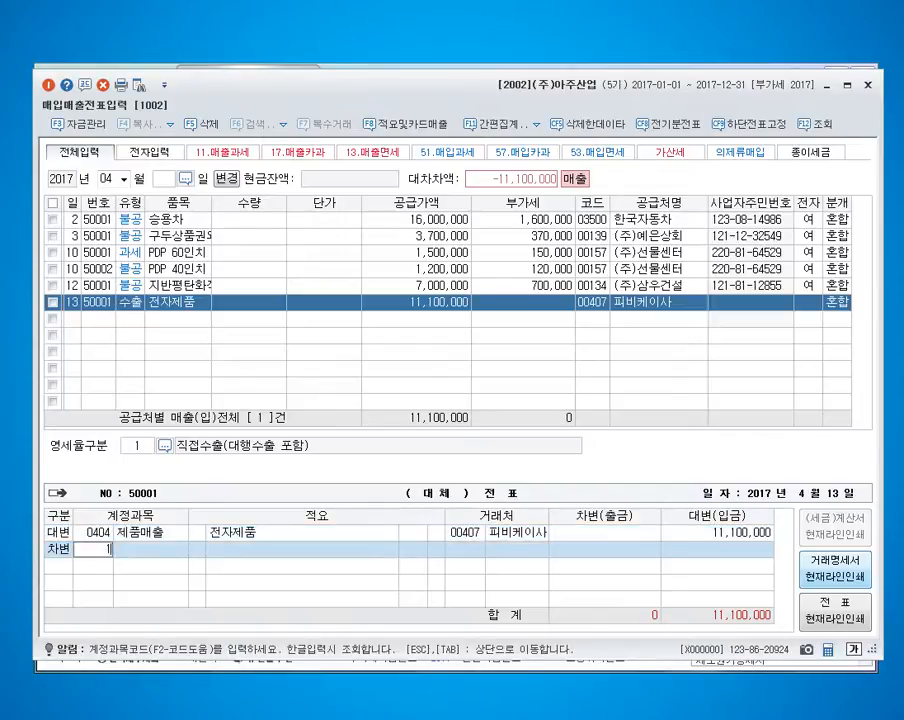
pyautogui.press('Return')
pyautogui.press('Return')
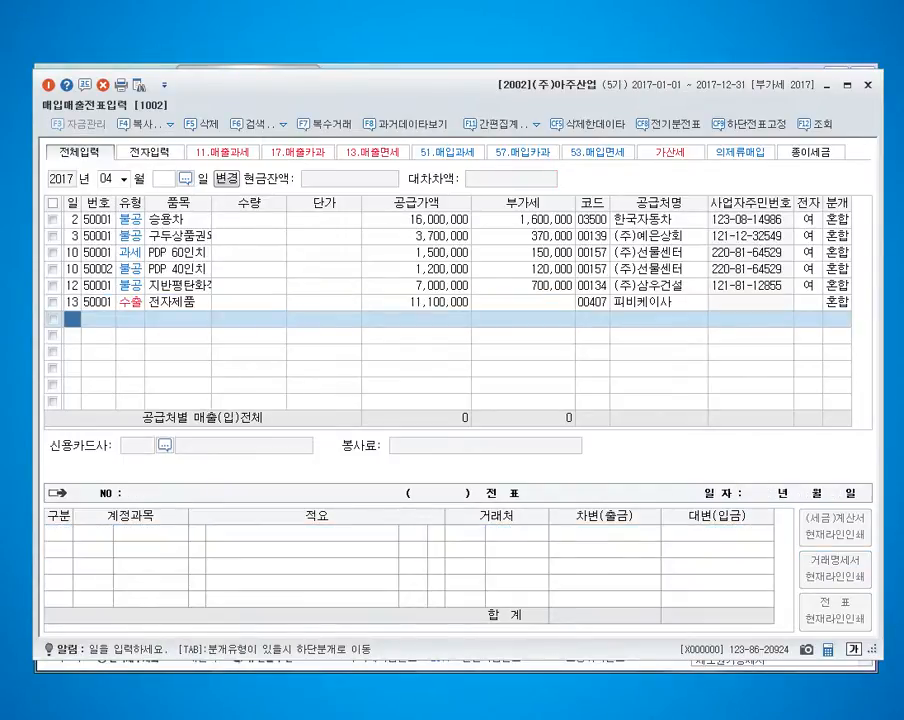
# Enter a day 14 taxable sale of type 11 (과세) for item 트럭 with supply value 24,000,000 and VAT 2,400,000.
pyautogui.write('14')
pyautogui.press('Return')
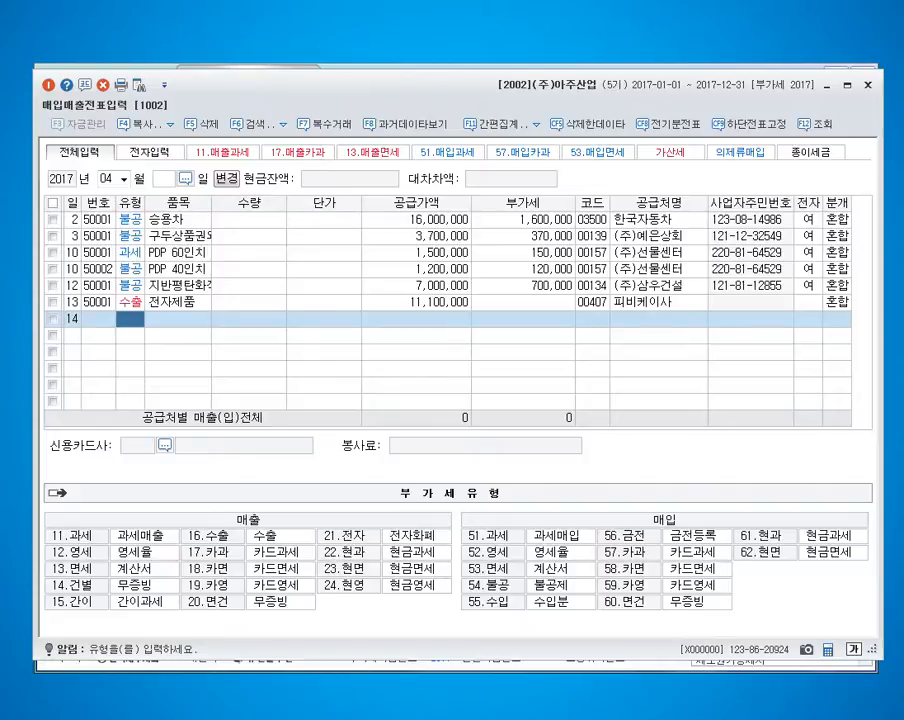
pyautogui.write('11')
pyautogui.press('Return')
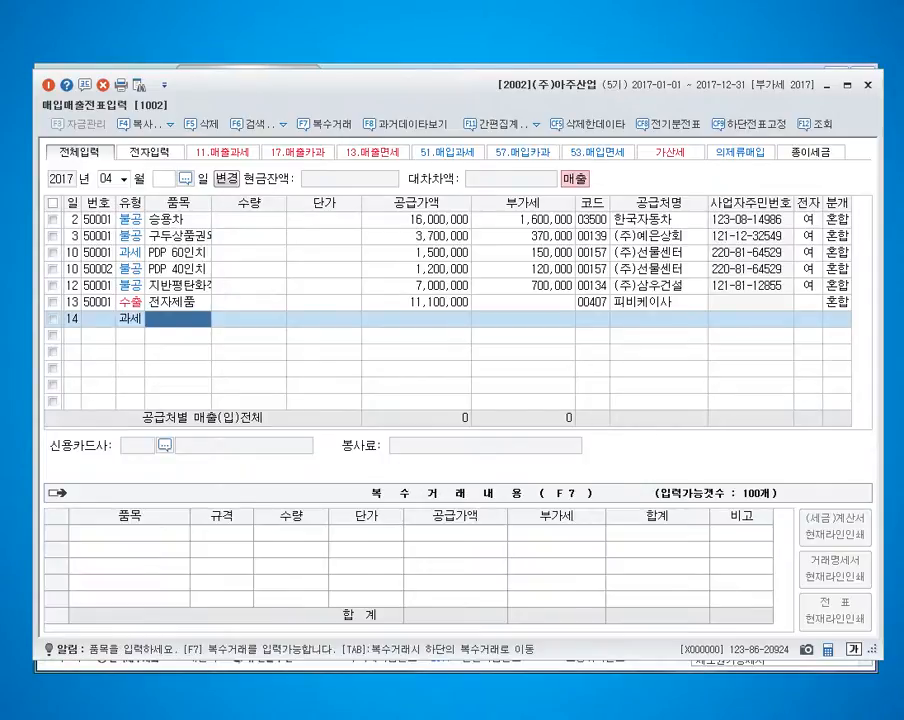
pyautogui.write('트럭')
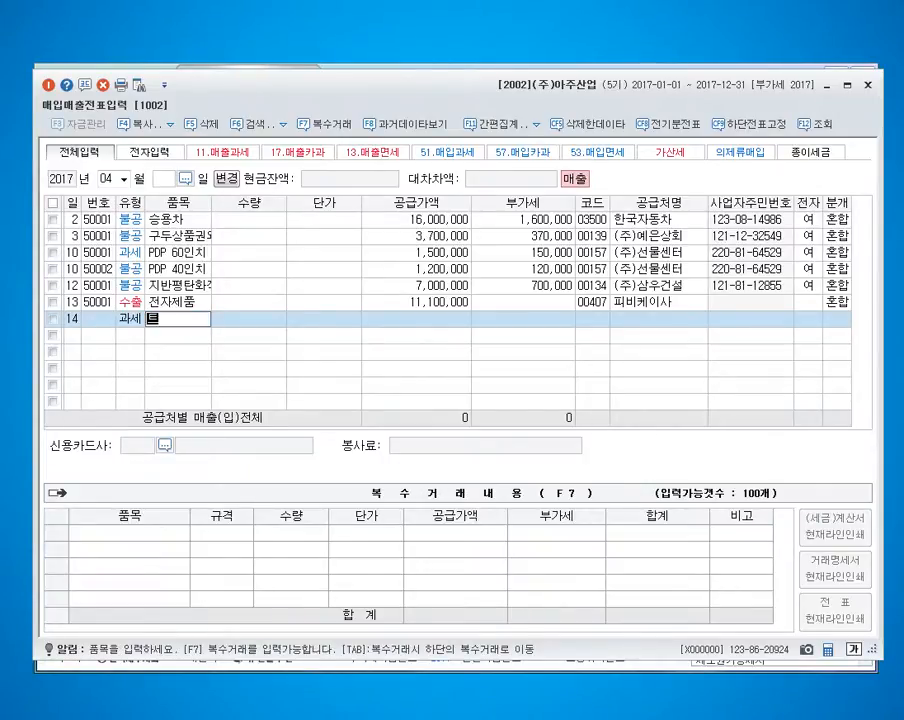
pyautogui.press('Return')
pyautogui.press('Return')
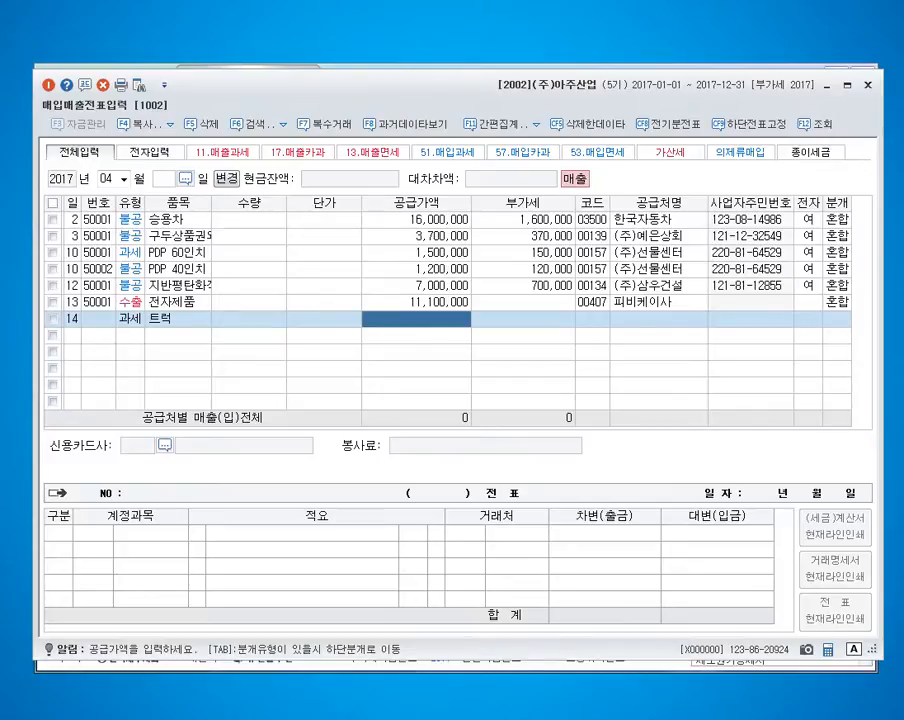
pyautogui.write('24000000')
pyautogui.press('Return')
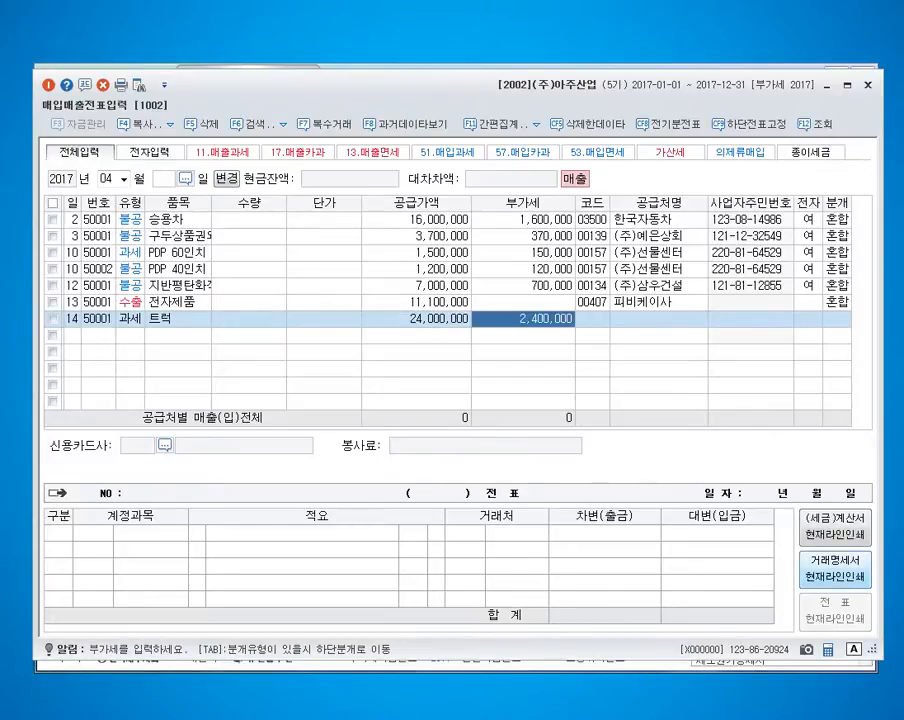
pyautogui.press('Return')
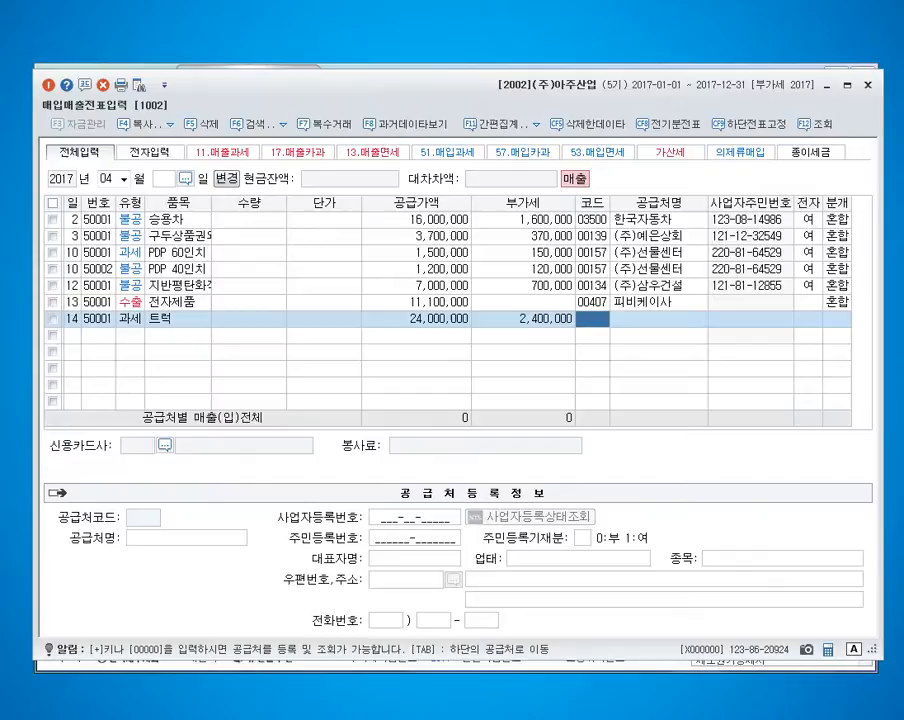
# Set the day 14 entry's trading partner to 한국자동차 and mark its tax invoice as electronic (여).
pyautogui.write('한국')
pyautogui.press('Return')
pyautogui.press('Return')
# Set the day 14 entry's journal type to 3 (혼합) and change the 제품매출 credit line to 208 차량운반구 for 35,000,000.
pyautogui.press('Return')
pyautogui.press('Return')
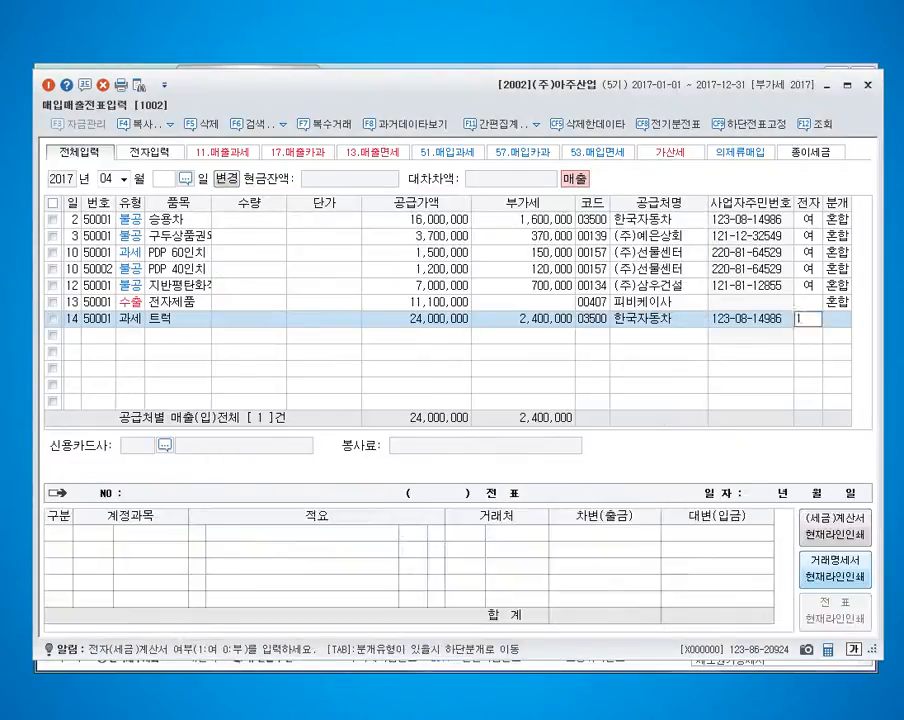
pyautogui.write('3')
pyautogui.press('Return')
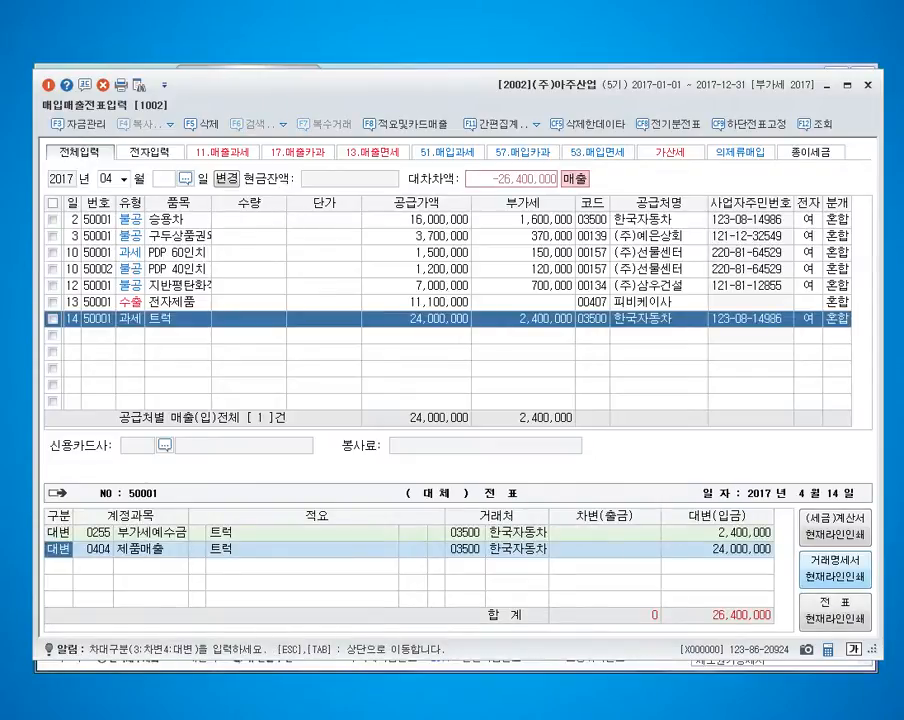
pyautogui.press('Return')
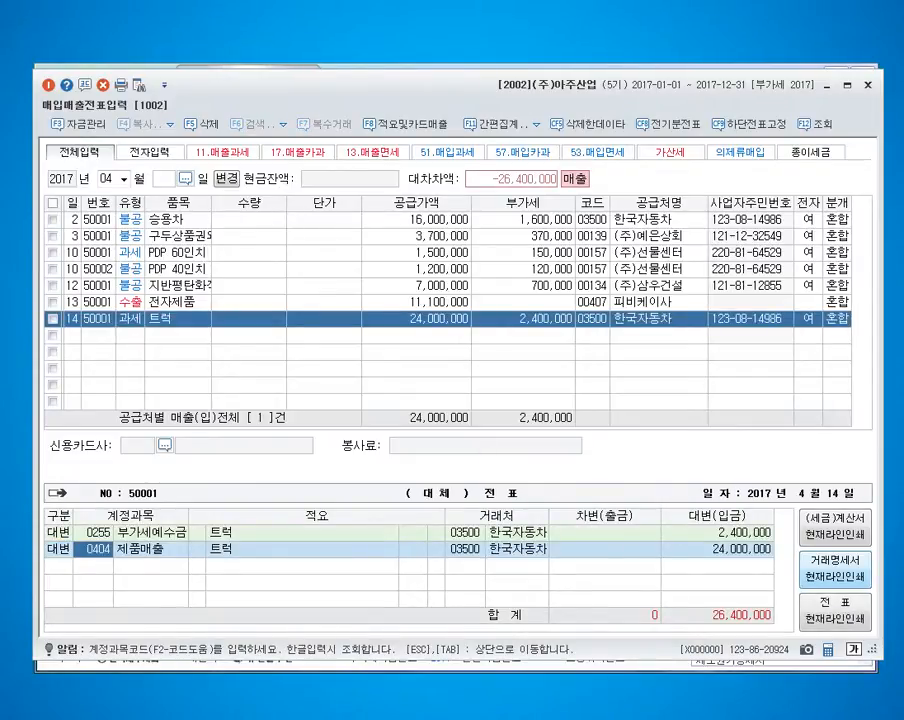
pyautogui.write('208')
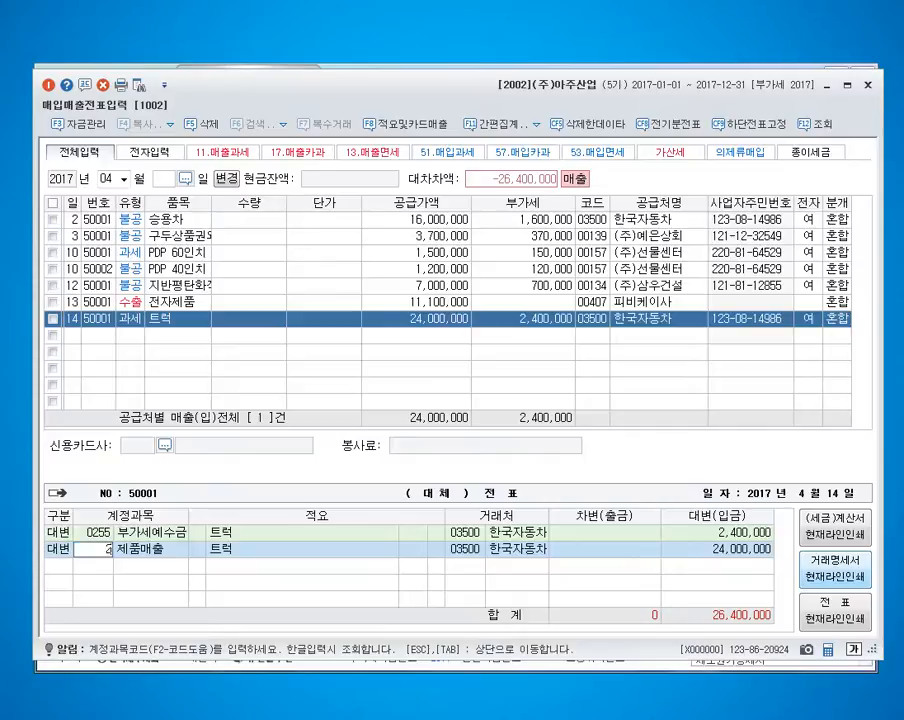
pyautogui.press('Return')
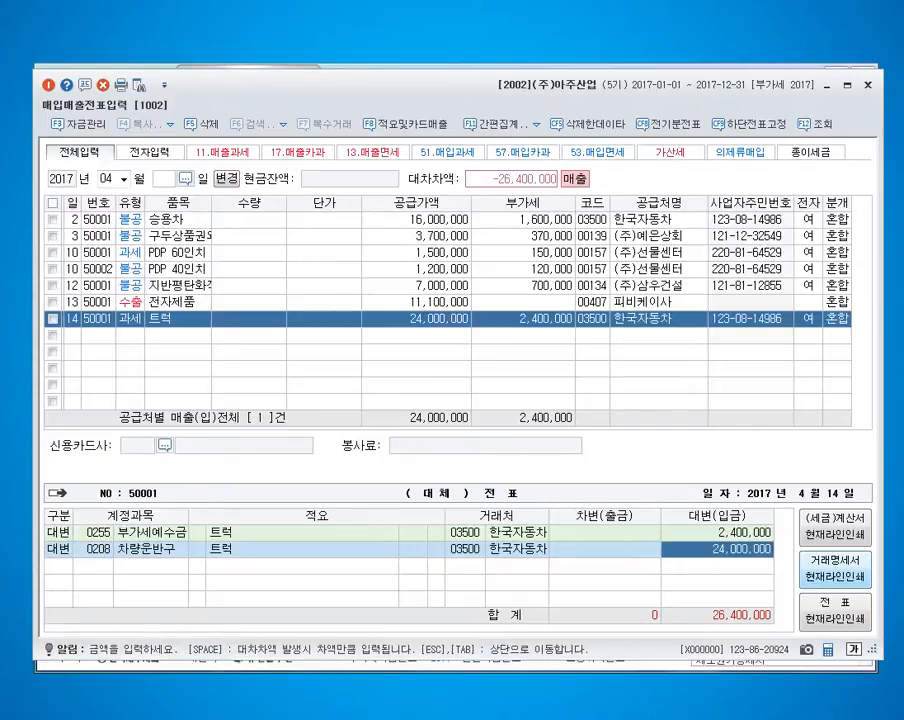
pyautogui.write('35000000')
pyautogui.press('Return')
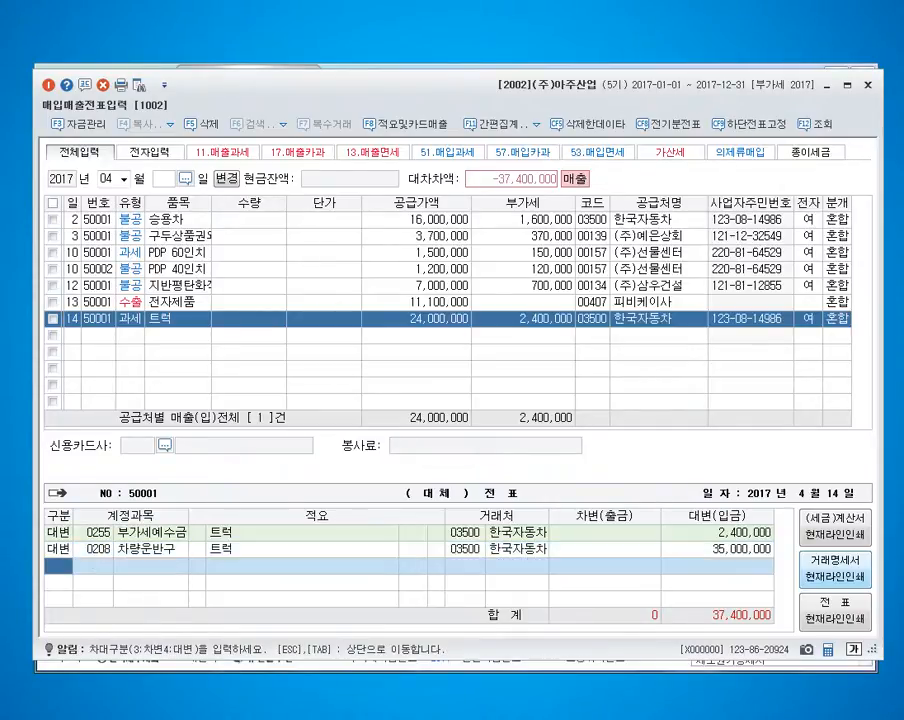
# Add a debit line of 13,000,000 to accumulated depreciation account 209 and check it against the 차량운반구 credit.
pyautogui.write('3209')
pyautogui.press('Return')
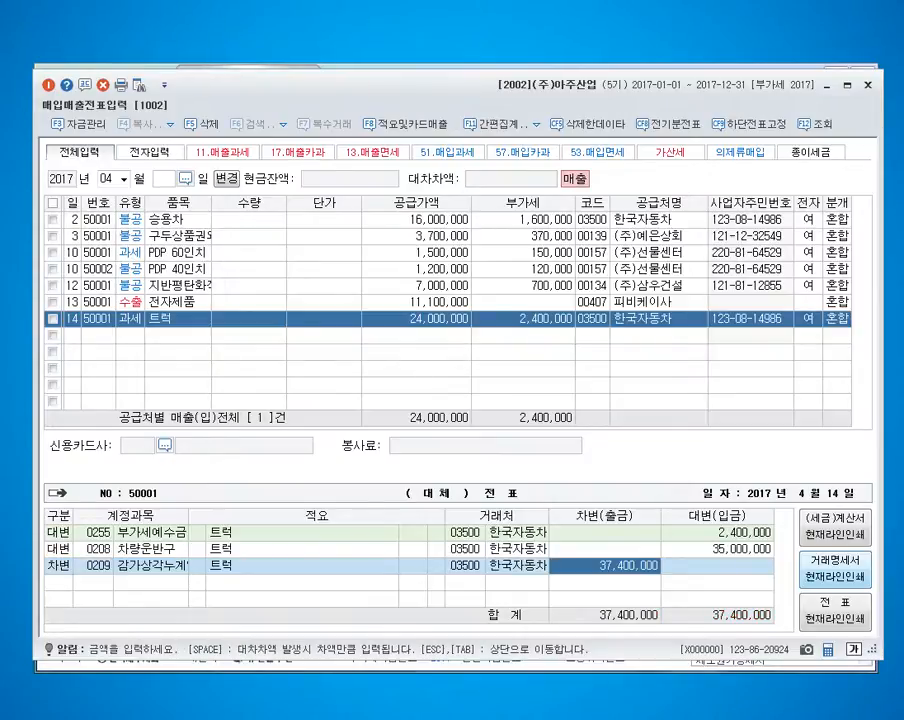
pyautogui.write('13000000')
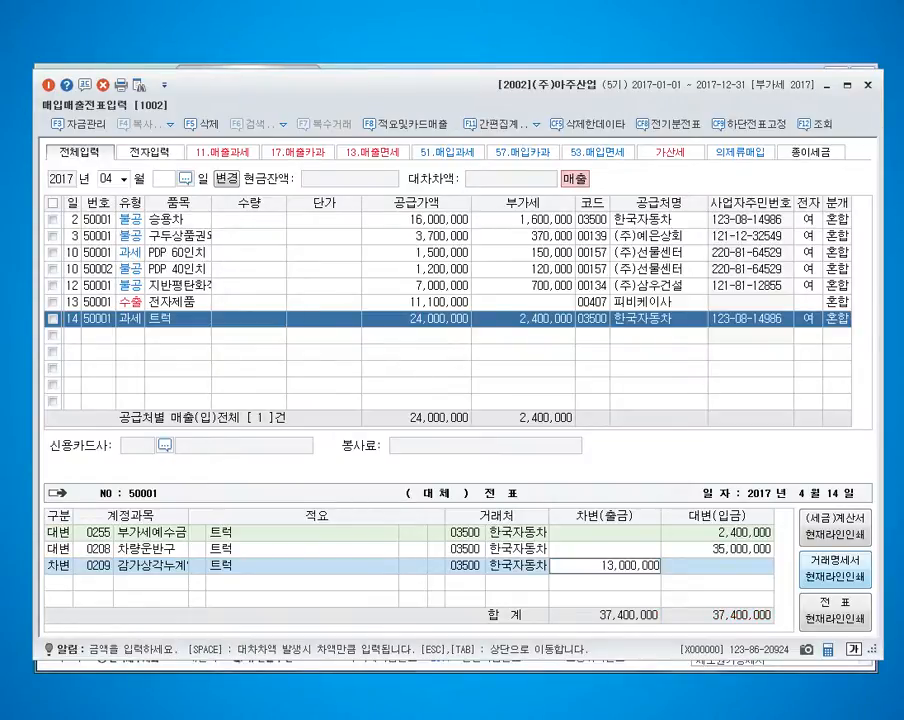
pyautogui.press('Return')
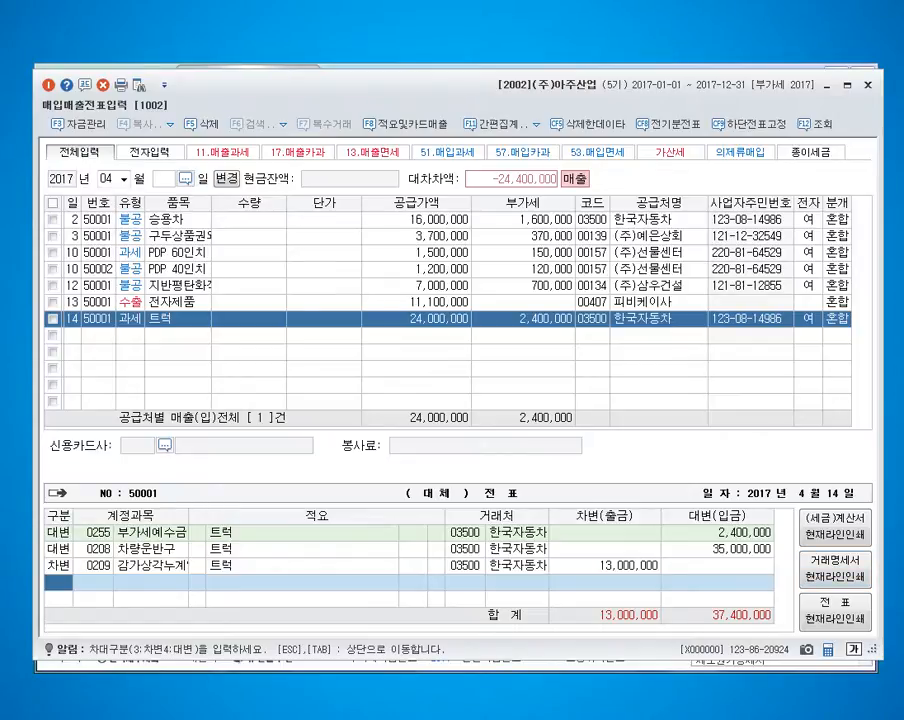
pyautogui.click(737, 533)
pyautogui.click(737, 550)
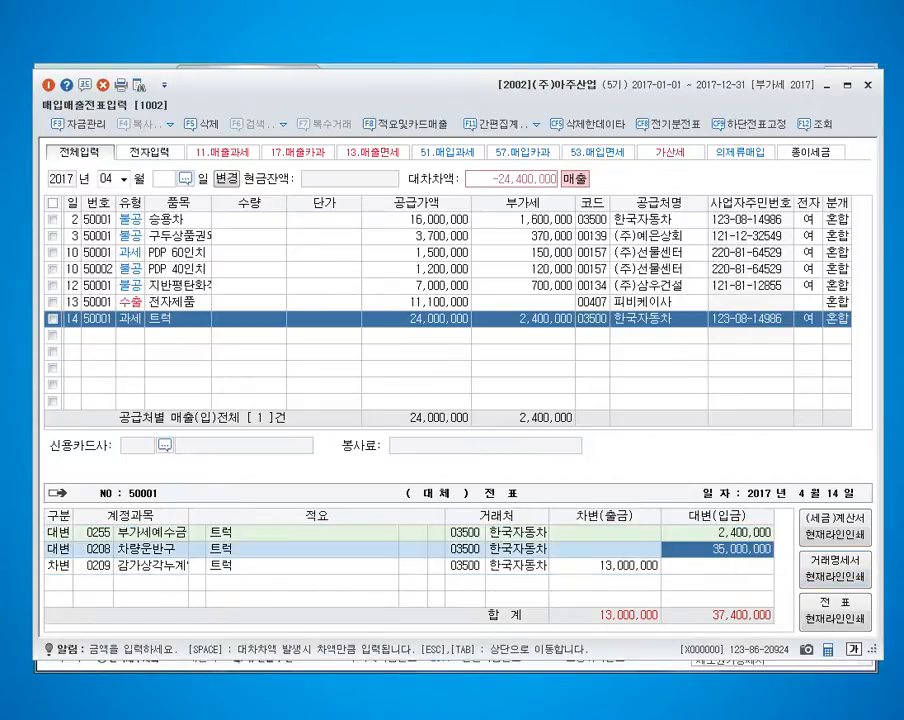
pyautogui.click(606, 566)
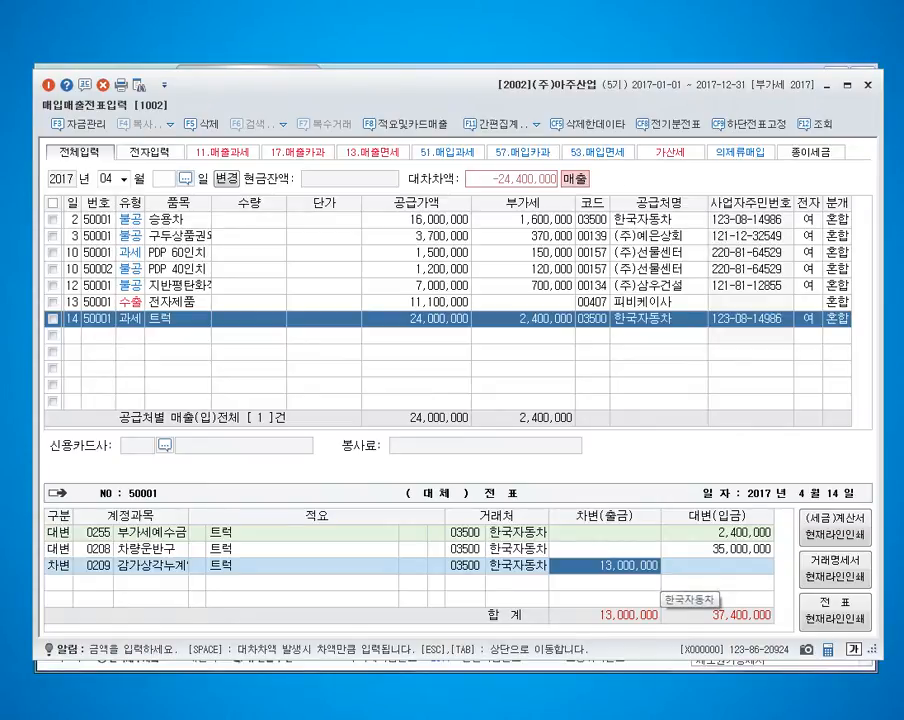
# Add a debit line with account 101 현금 for 5,000,000 to the day 14 slip.
pyautogui.press('Return')
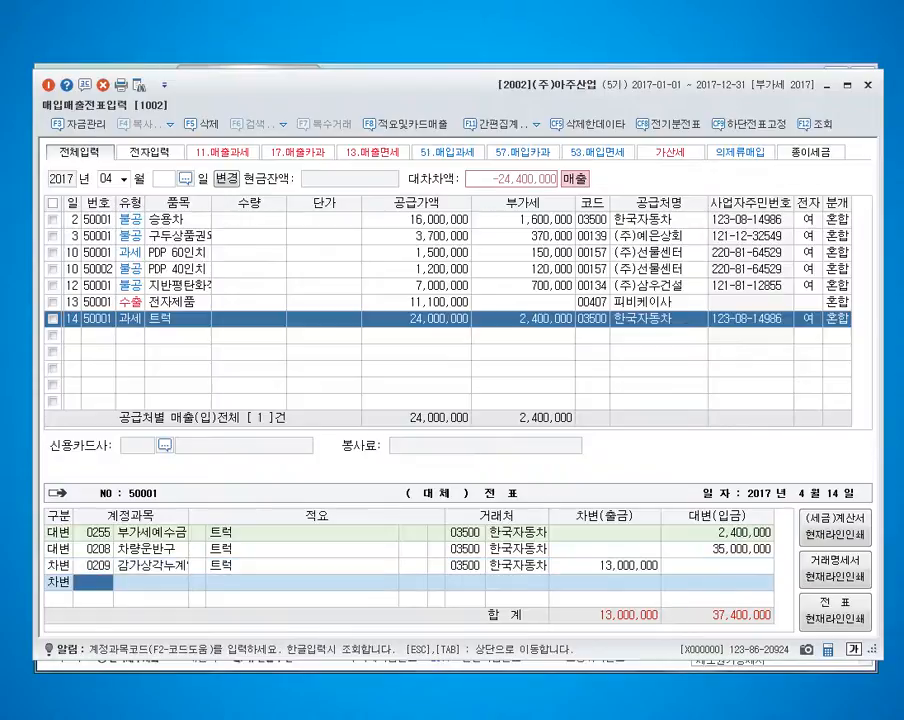
pyautogui.write('101')
pyautogui.press('Return')
pyautogui.write('5000000')
pyautogui.press('Return')
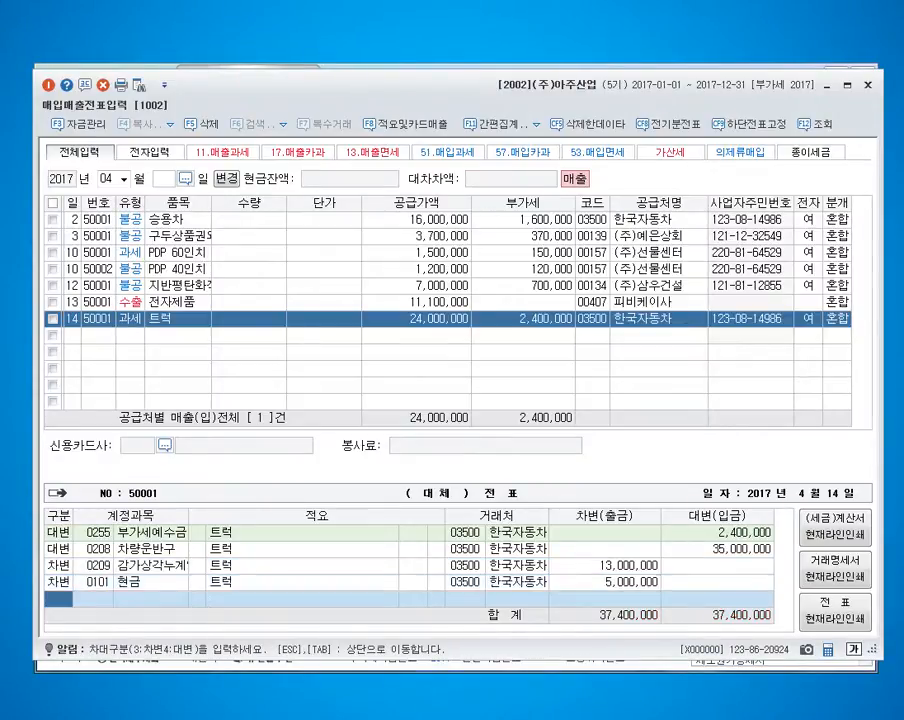
# Add a debit line with account 120 미수금 for 21,400,000 to the day 14 slip.
pyautogui.write('3120')
pyautogui.press('Return')
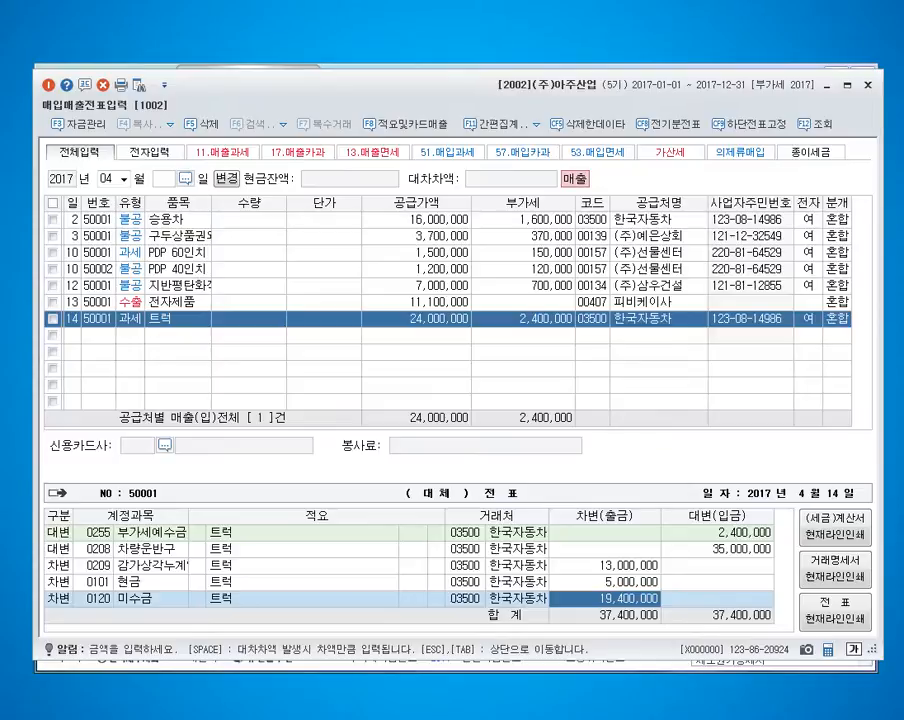
pyautogui.write('21400000')
pyautogui.press('Return')
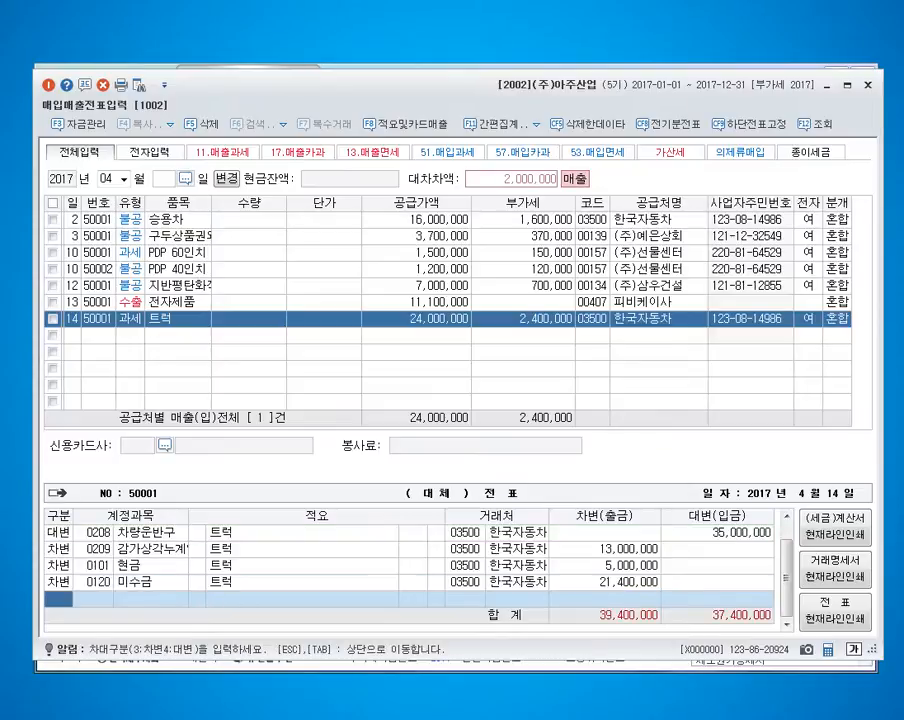
# Review the debit amounts of the 현금 and 미수금 lines on the day 14 truck slip.
pyautogui.press('Up')
pyautogui.press('Up')
pyautogui.press('Right')
pyautogui.press('Right')
pyautogui.press('Right')
pyautogui.press('Right')
pyautogui.press('Down')
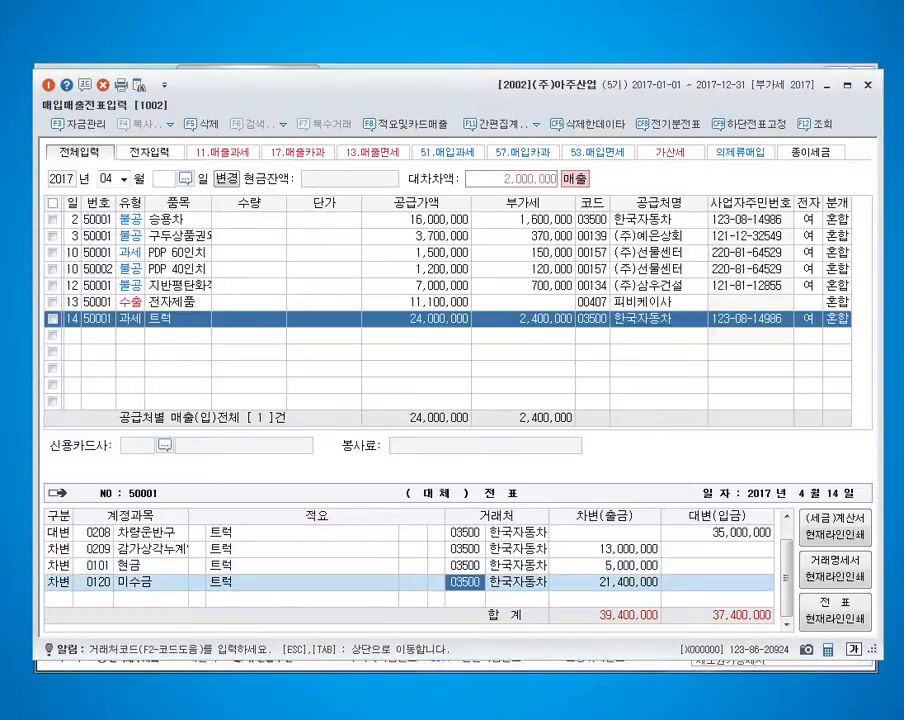
pyautogui.press('Right')
pyautogui.press('Up')
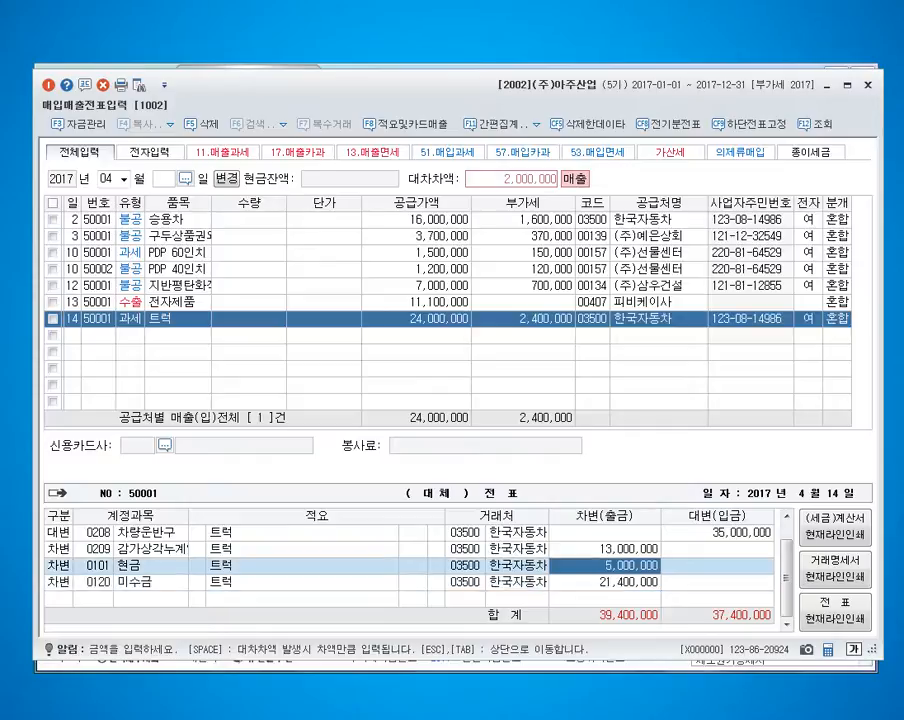
pyautogui.press('Down')
pyautogui.press('Down')
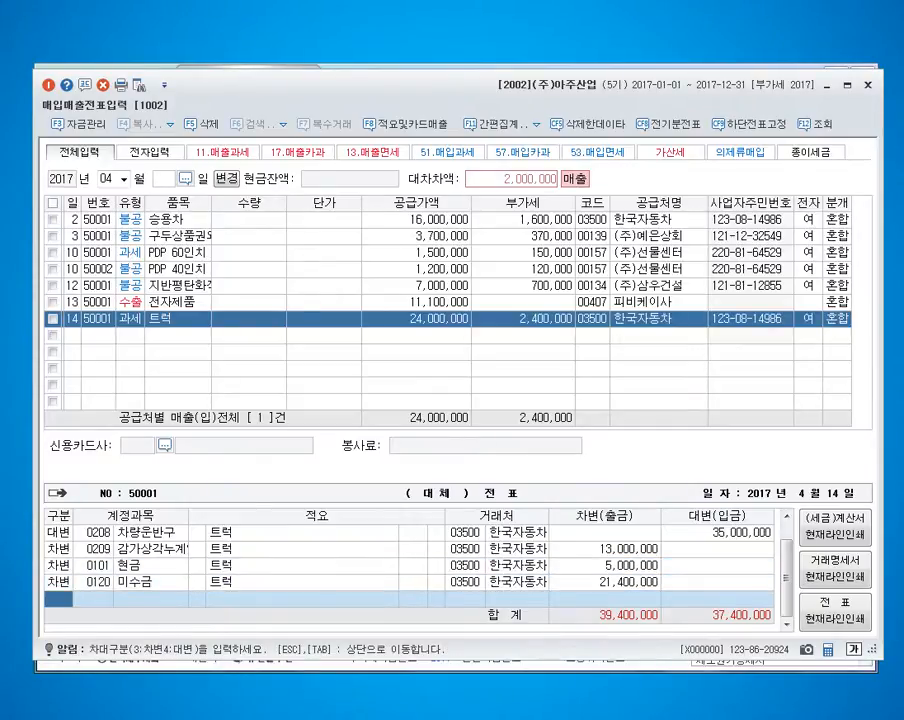
# Add a credit line of 2,000,000 to the tangible asset disposal account 914 유형자산처분 and complete the day 14 slip.
pyautogui.write('4')
pyautogui.press('Return')
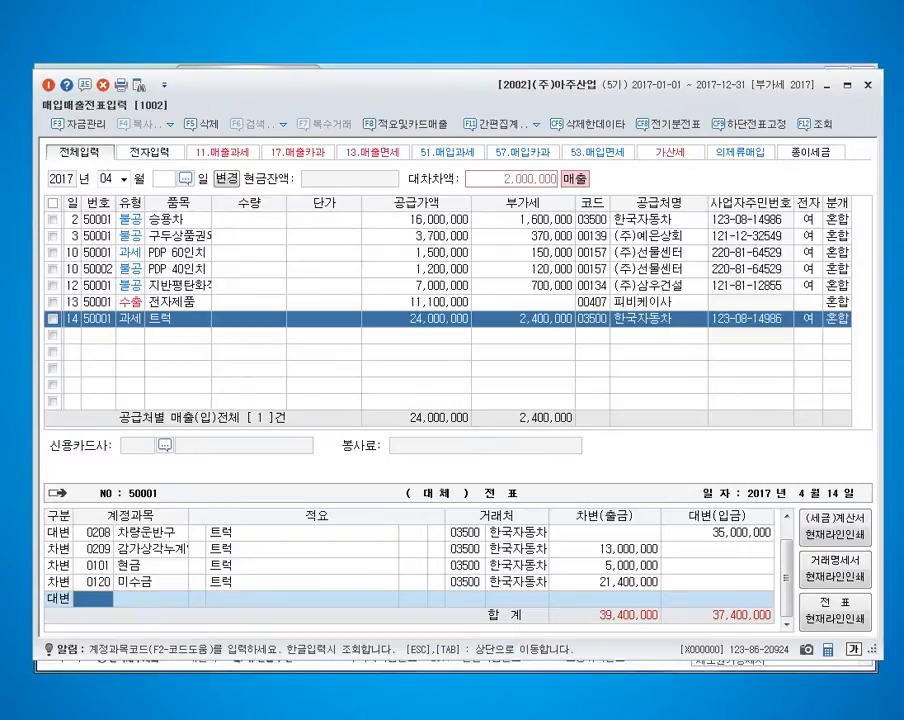
pyautogui.write('유형자')
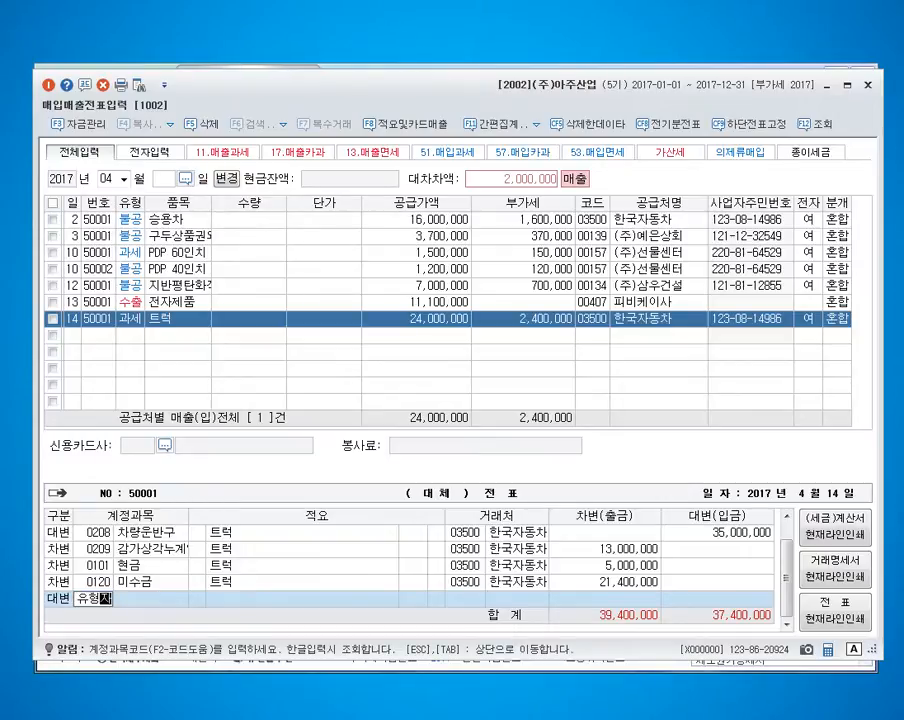
pyautogui.press('Return')
pyautogui.press('Return')
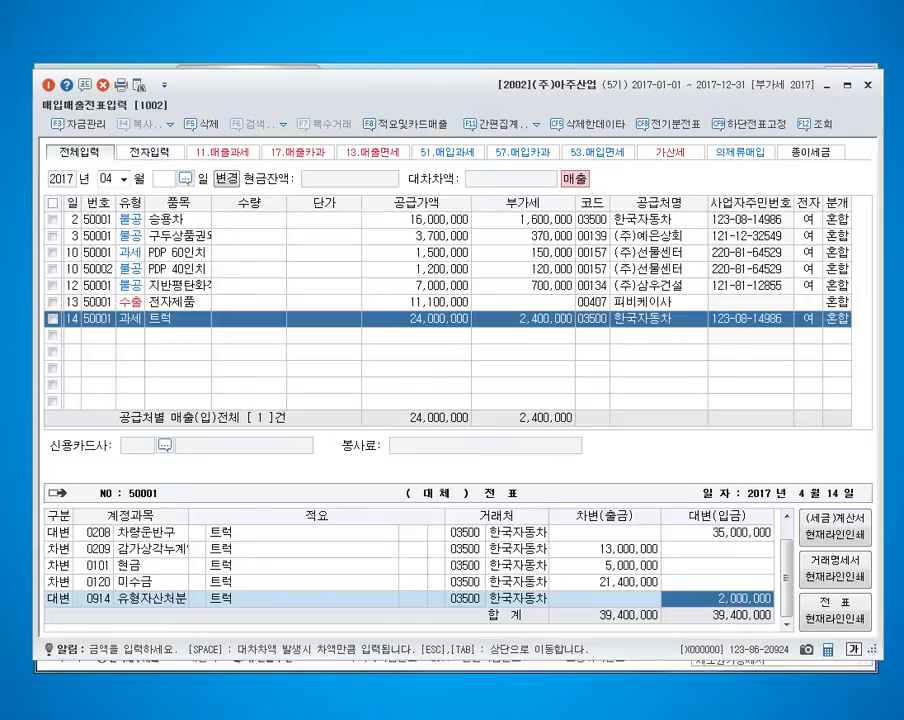
pyautogui.press('Return')
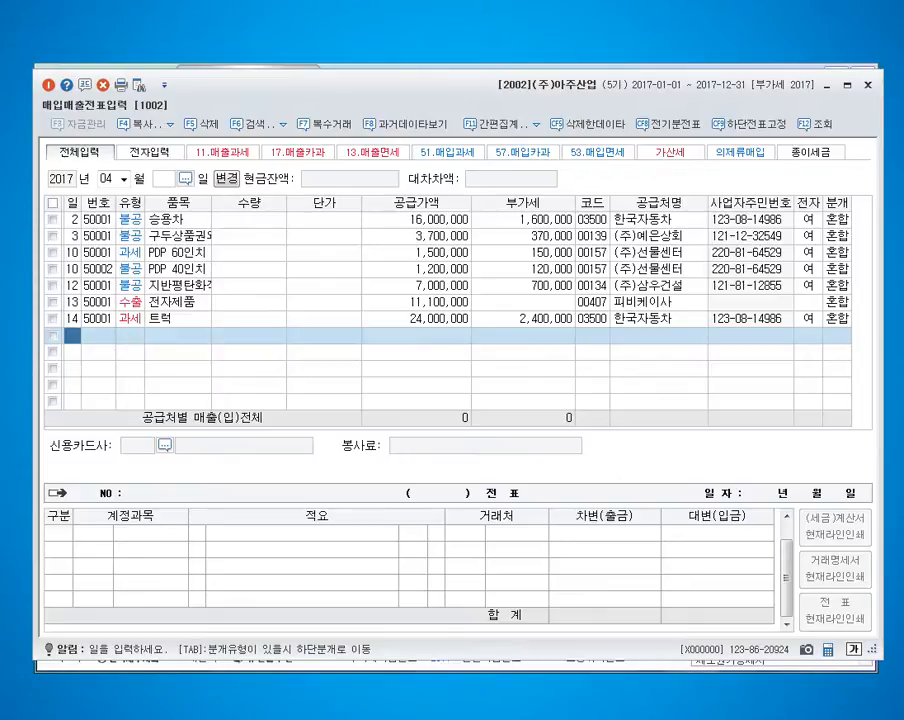
# Close the slip entry window and change the working company to 2003 (주)해민.
pyautogui.click(868, 85)
pyautogui.click(744, 102)
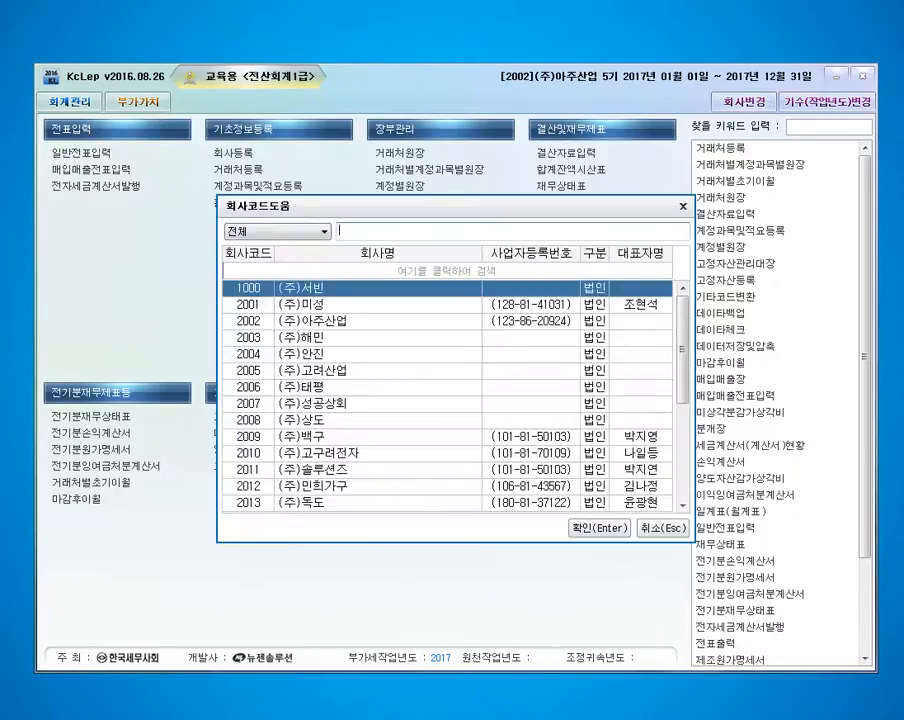
pyautogui.write('2003')
pyautogui.press('Return')
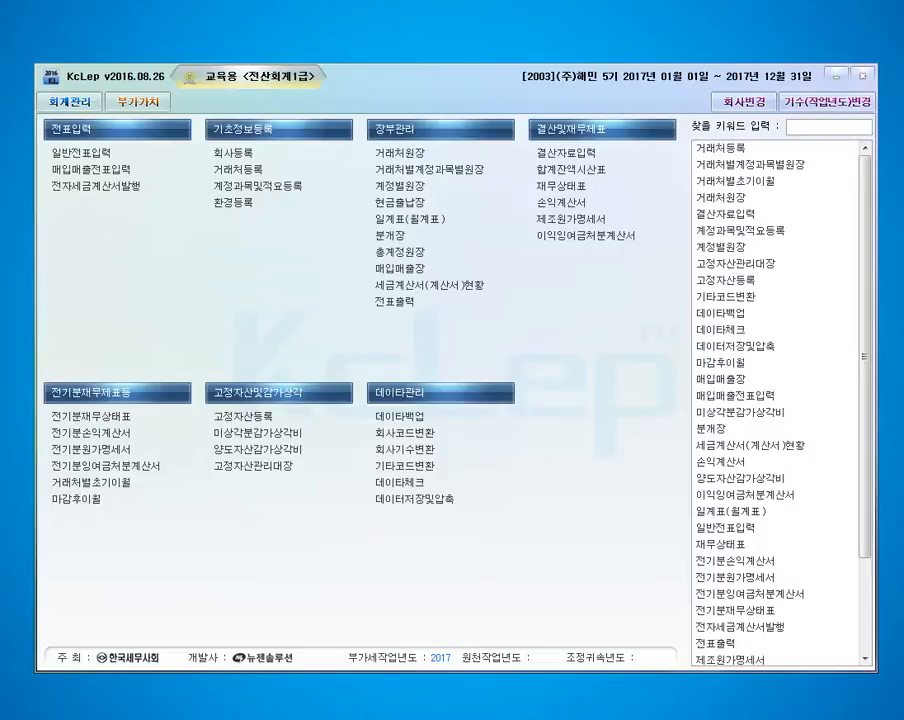
pyautogui.click(91, 169)
pyautogui.moveTo(300, 75); pyautogui.dragTo(328, 85)
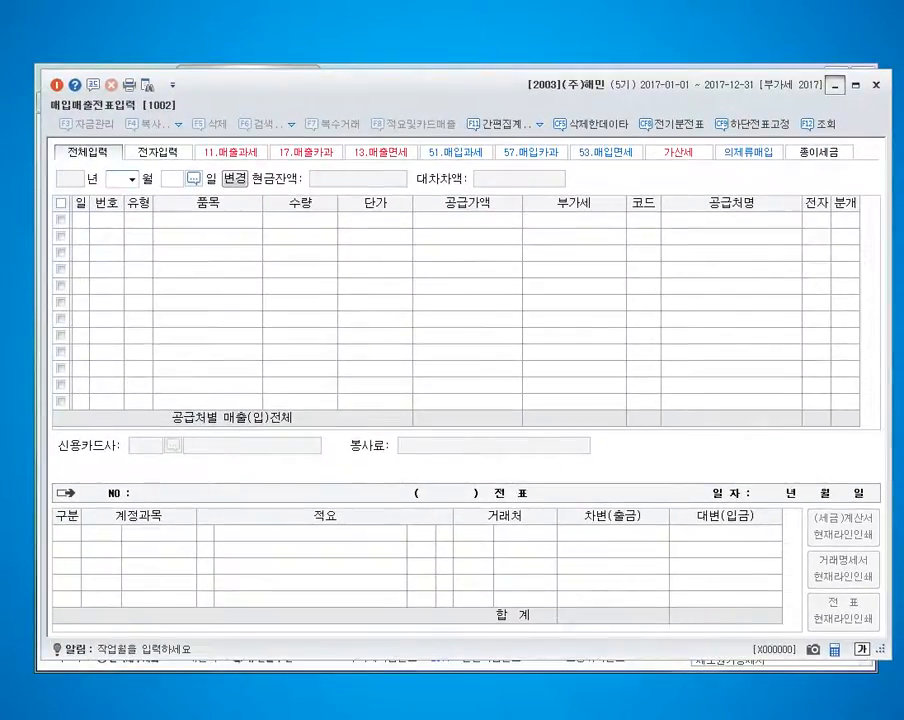
pyautogui.press('Escape')
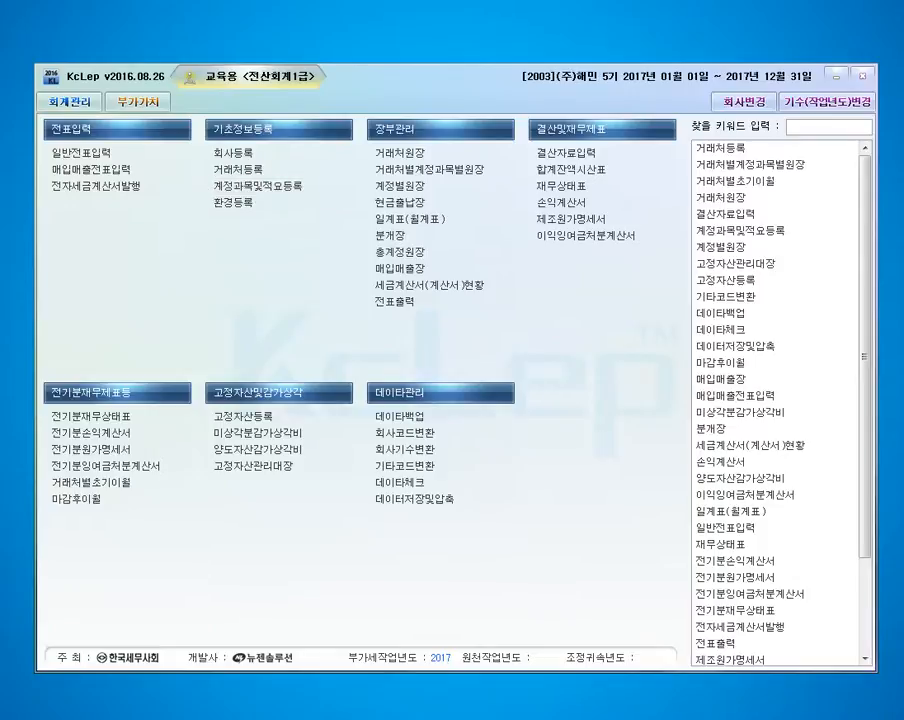
# In 계정과목및적요등록, register account code 421 as 수출매출 with the nature 1.매출.
pyautogui.moveTo(902, 48); pyautogui.dragTo(268, 73)
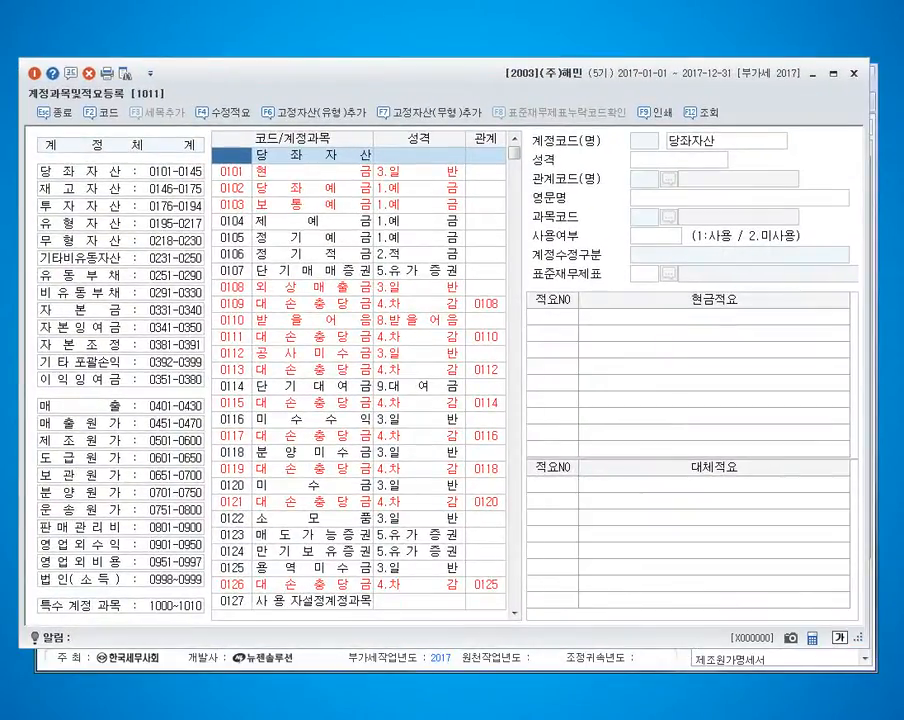
pyautogui.write('421')
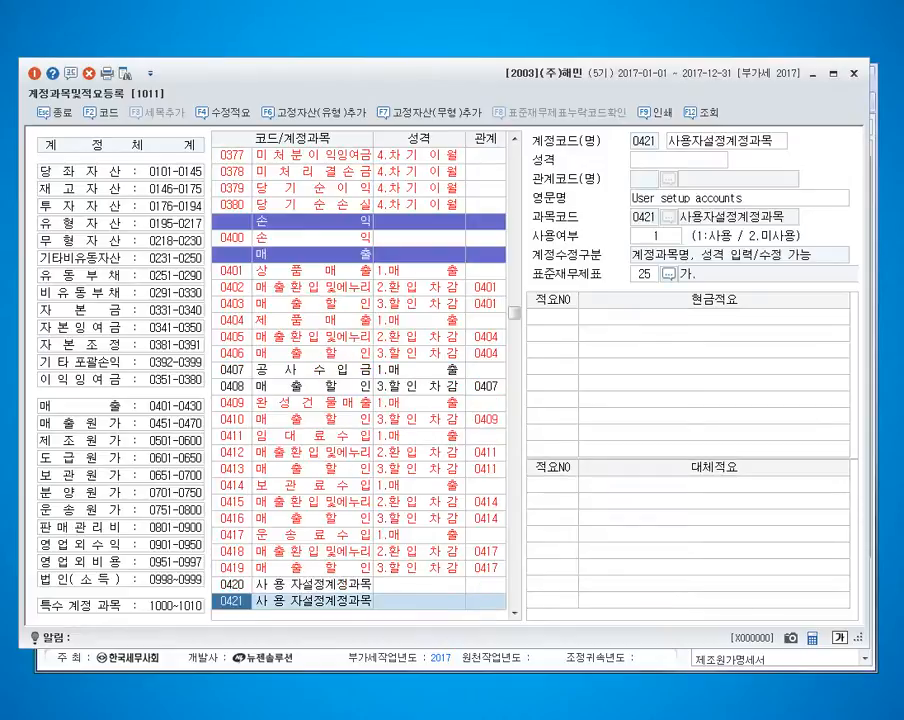
pyautogui.press('Return')
pyautogui.write('수출매출')
pyautogui.press('Return')
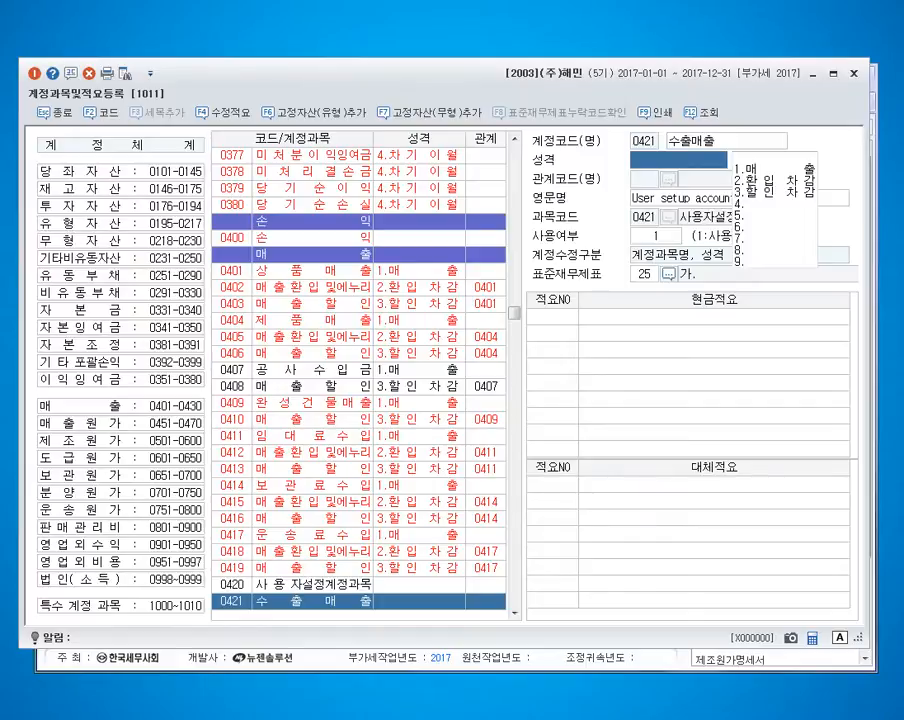
pyautogui.write('1')
pyautogui.press('Return')
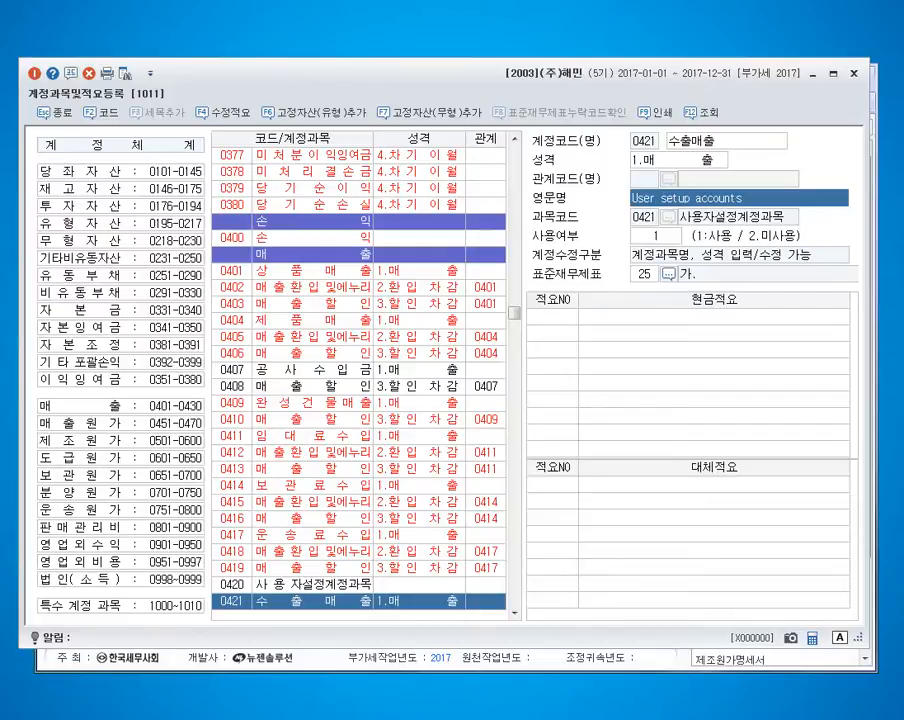
# Register account code 127 as 외화외상매출금 with the nature 3.일반.
pyautogui.click(232, 552)
pyautogui.write('127')
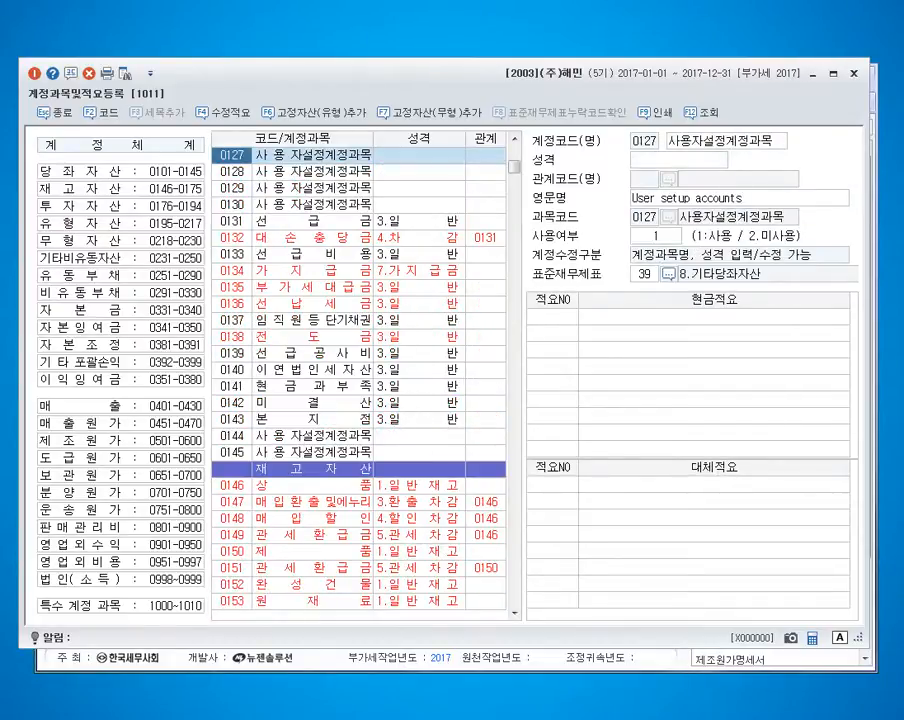
pyautogui.press('Return')
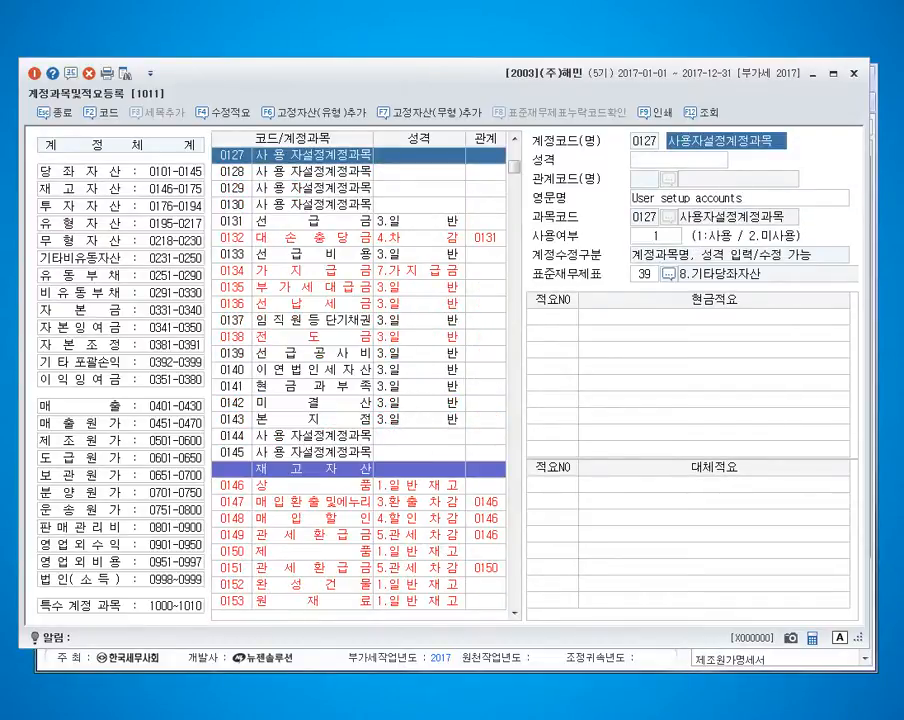
pyautogui.write('외화외')
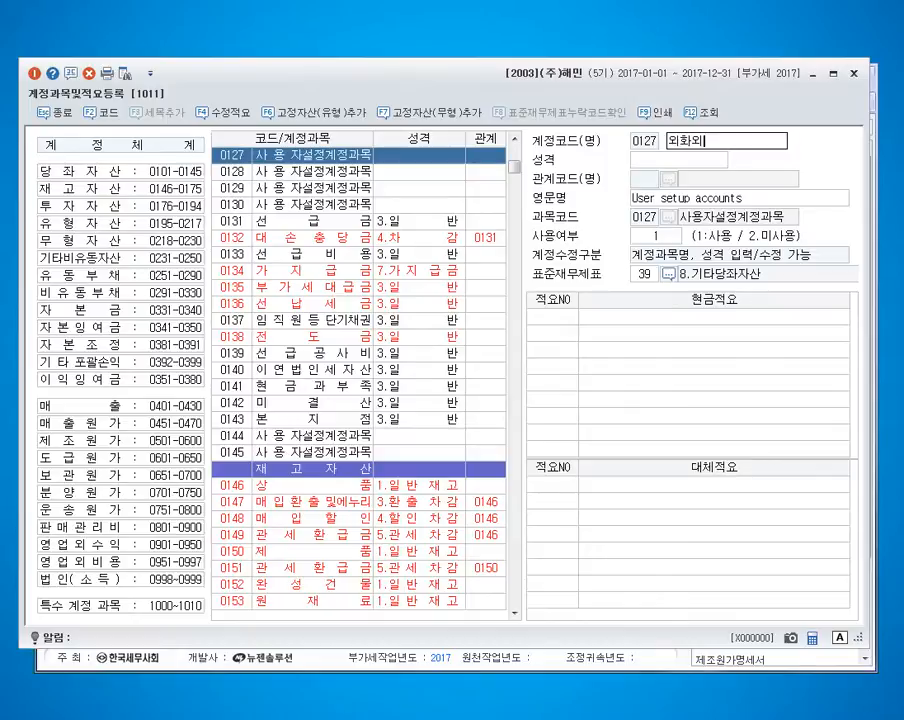
pyautogui.write('상매출금')
pyautogui.press('Return')
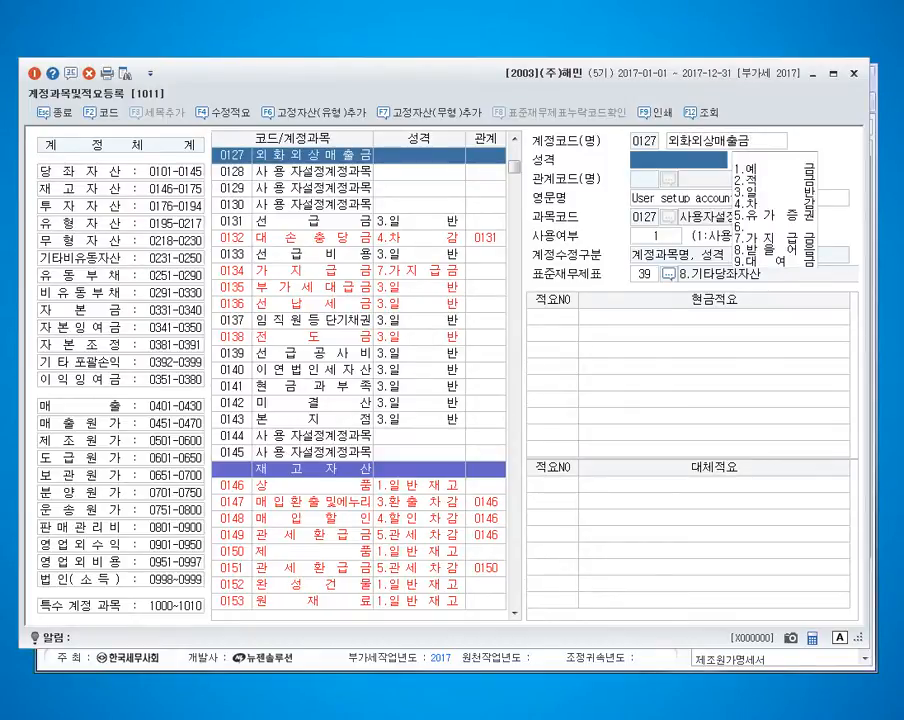
pyautogui.press('3')
pyautogui.press('Return')
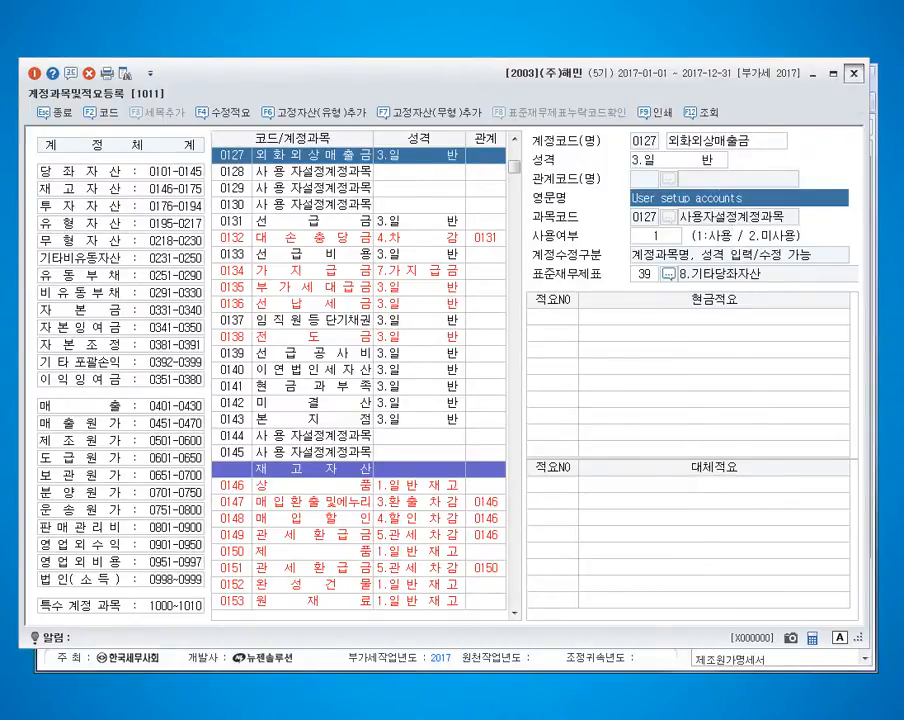
# Close account registration and start a 매입매출전표 entry for October 9, 2017 with type 16 수출.
pyautogui.click(854, 73)
pyautogui.click(118, 170)
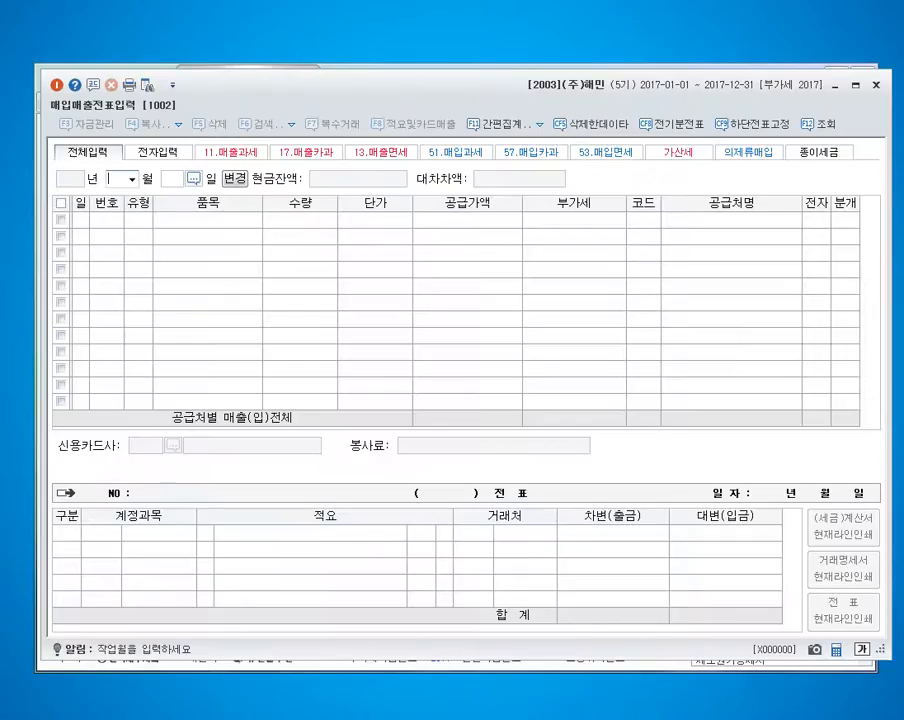
pyautogui.write('10')
pyautogui.press('Return')
pyautogui.write('9')
pyautogui.press('Return')
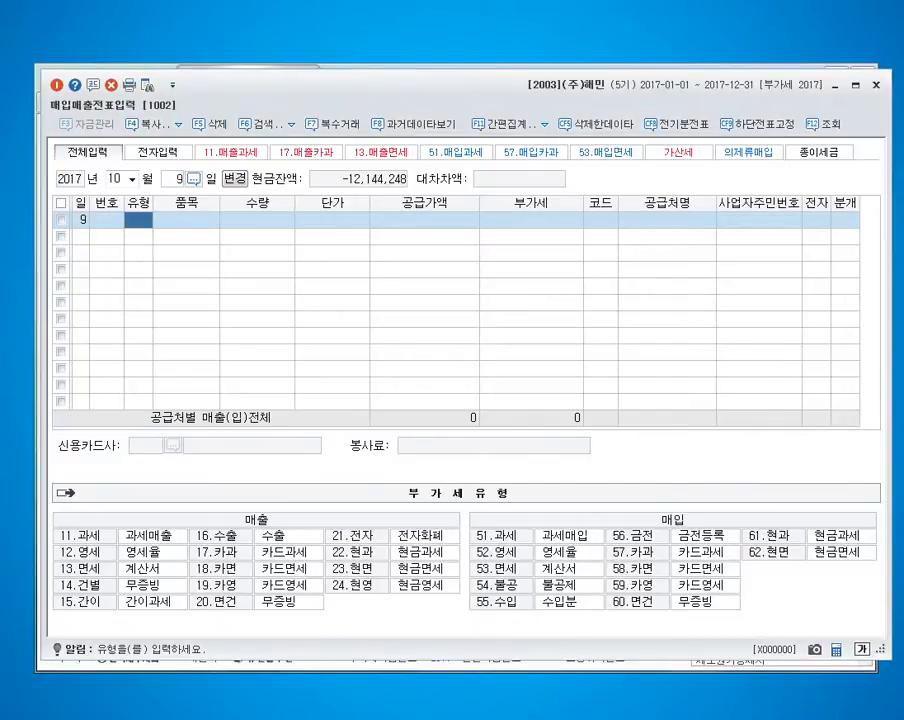
pyautogui.write('16')
pyautogui.press('Return')
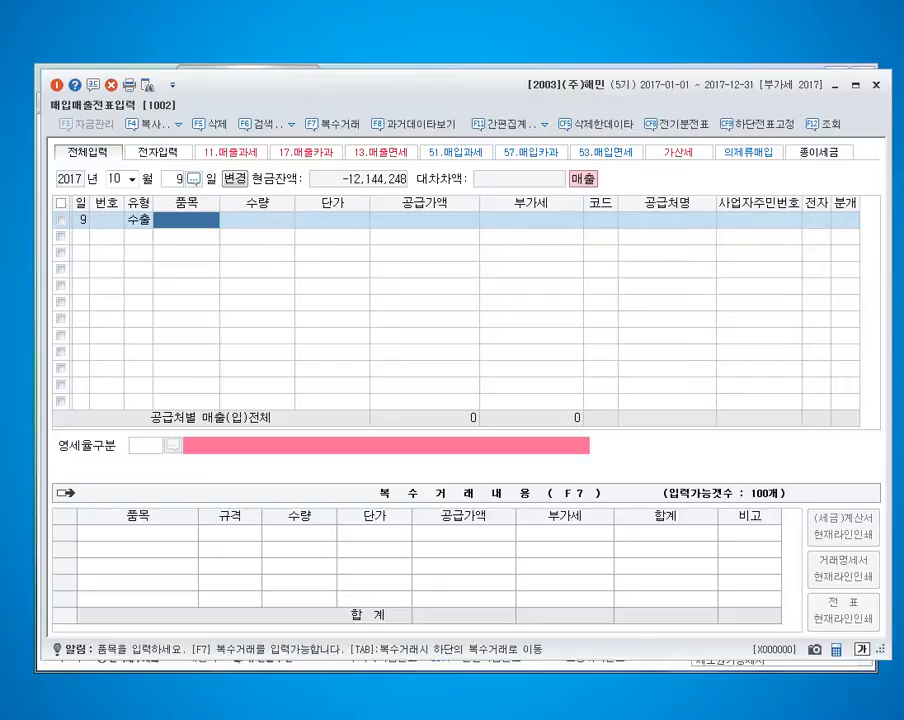
# Enter 제품 as the item and 2,400,000 as the supply amount of the October 9 export entry.
pyautogui.write('제품')
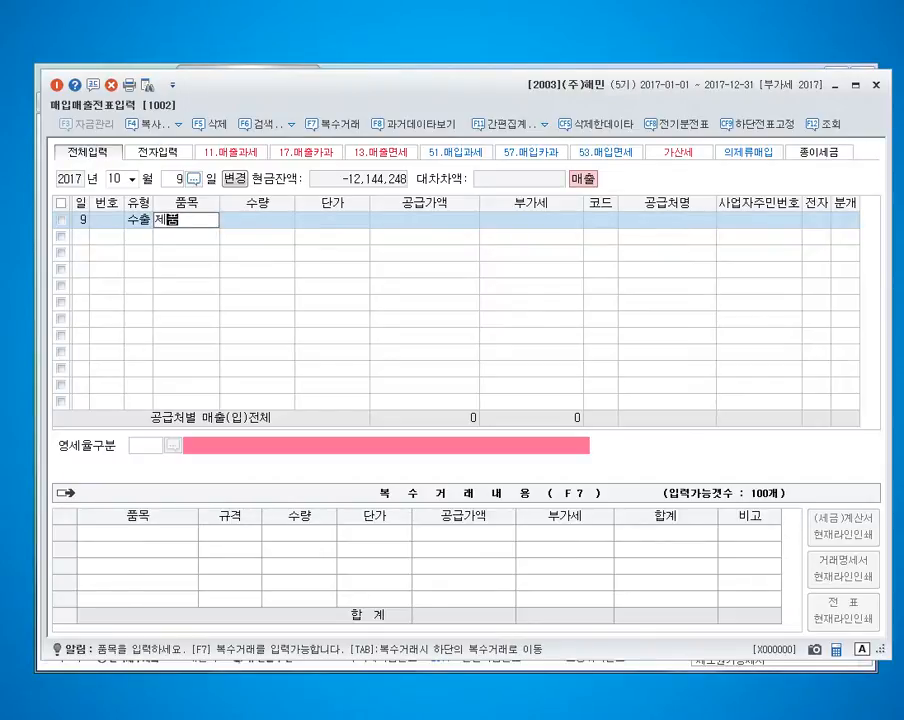
pyautogui.press('Return')
pyautogui.press('Return')
pyautogui.press('Return')
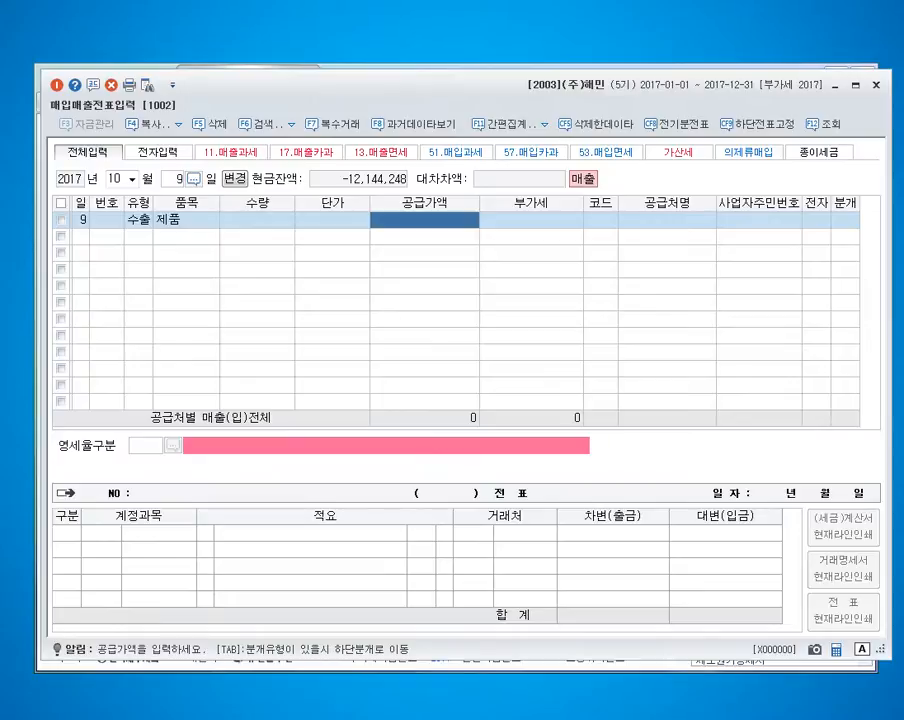
pyautogui.write('2400000')
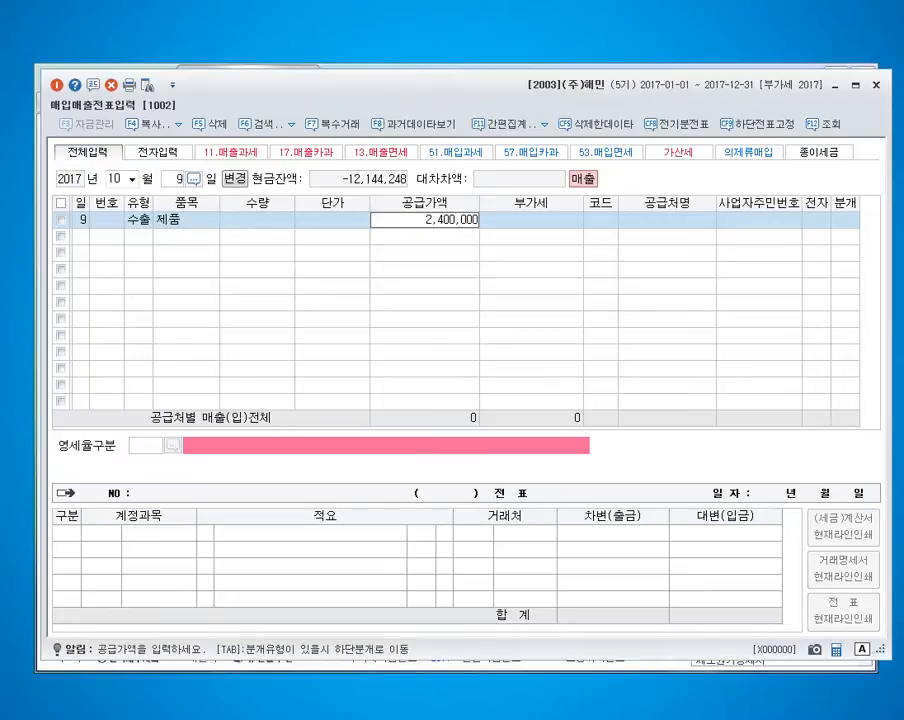
pyautogui.press('Return')
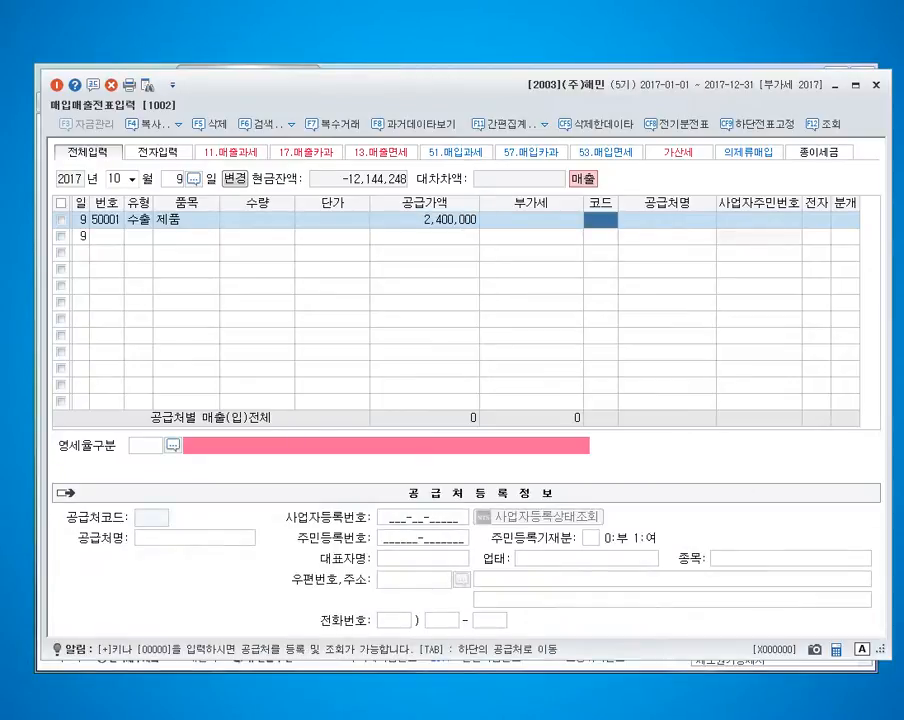
pyautogui.write('피베')
pyautogui.press('Return')
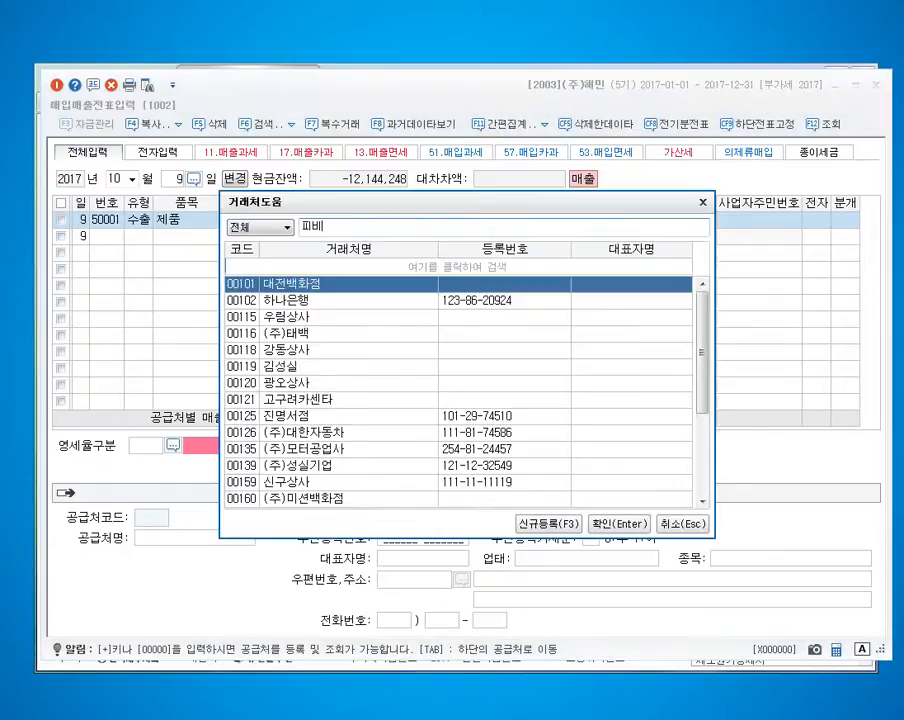
pyautogui.press('Return')
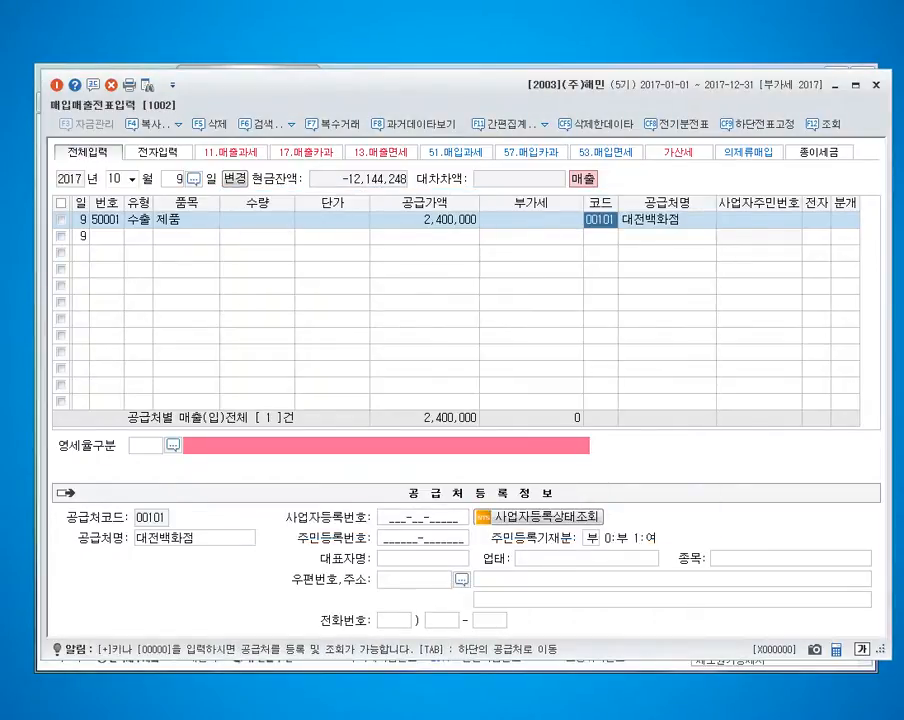
# Search the trading partners for 피비케이사 and set it as the October 9 entry's customer.
pyautogui.write('피비')
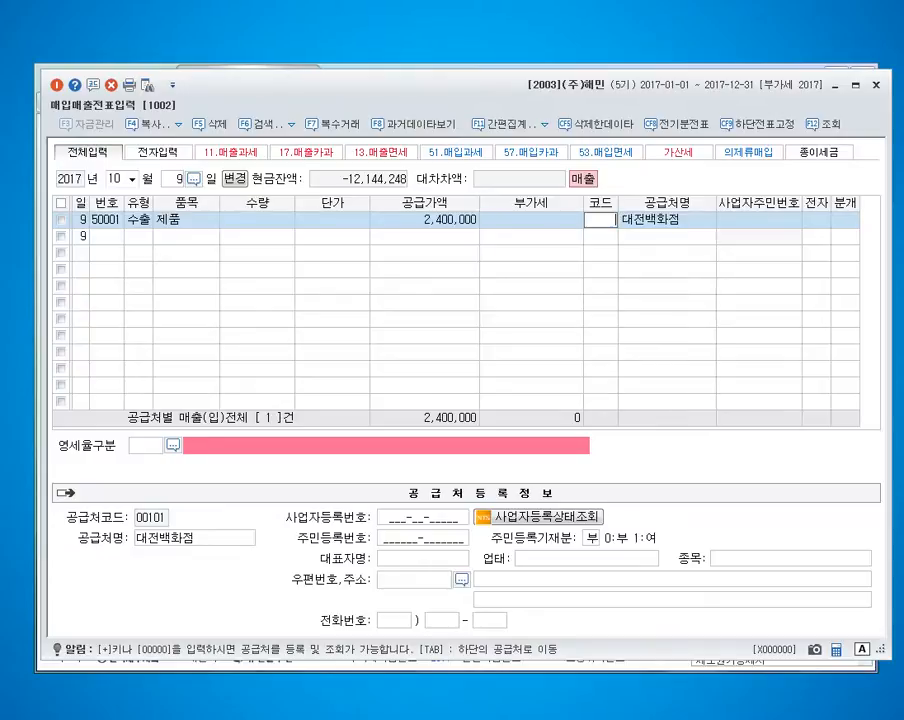
pyautogui.press('Return')
pyautogui.press('BackSpace')
pyautogui.press('BackSpace')
pyautogui.write('ㅍㅣ빕[ㅇ;')
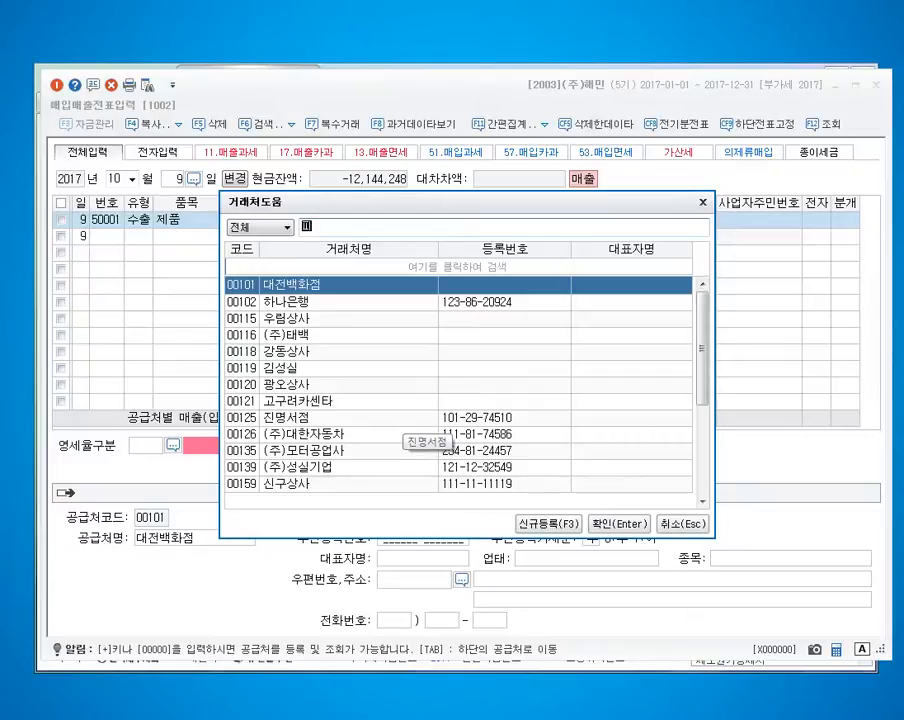
pyautogui.press('BackSpace')
pyautogui.press('BackSpace')
pyautogui.press('BackSpace')
pyautogui.press('BackSpace')
pyautogui.press('BackSpace')
pyautogui.write('피비케이사')
pyautogui.press('Return')
pyautogui.press('Tab')
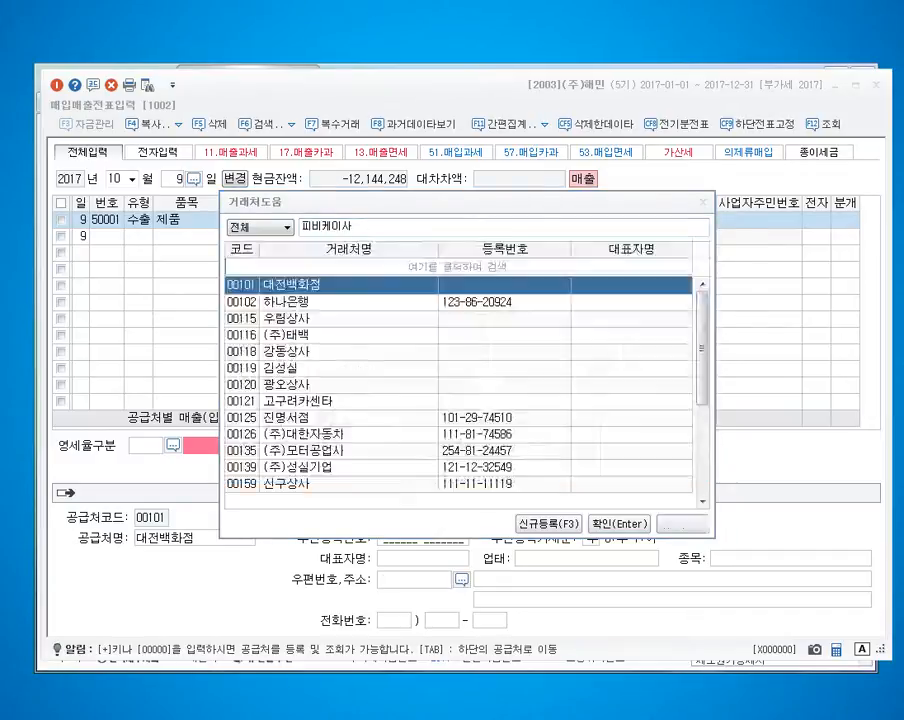
pyautogui.press('Return')
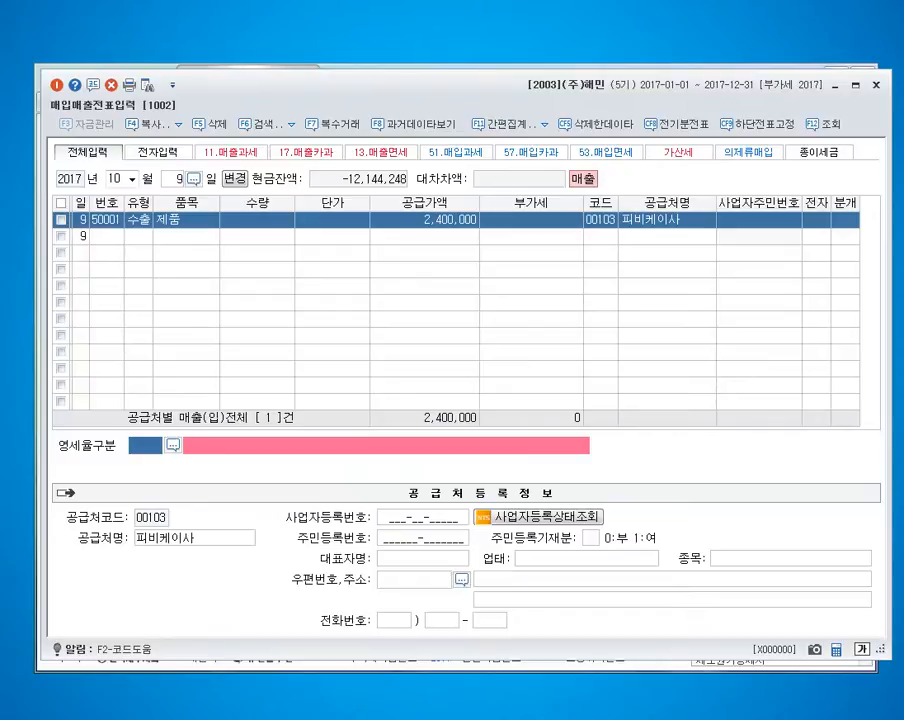
# Set the export entry's zero-rate category to 1 직접수출(대행수출 포함) and its journal type to 3 (혼합).
pyautogui.press('F2')
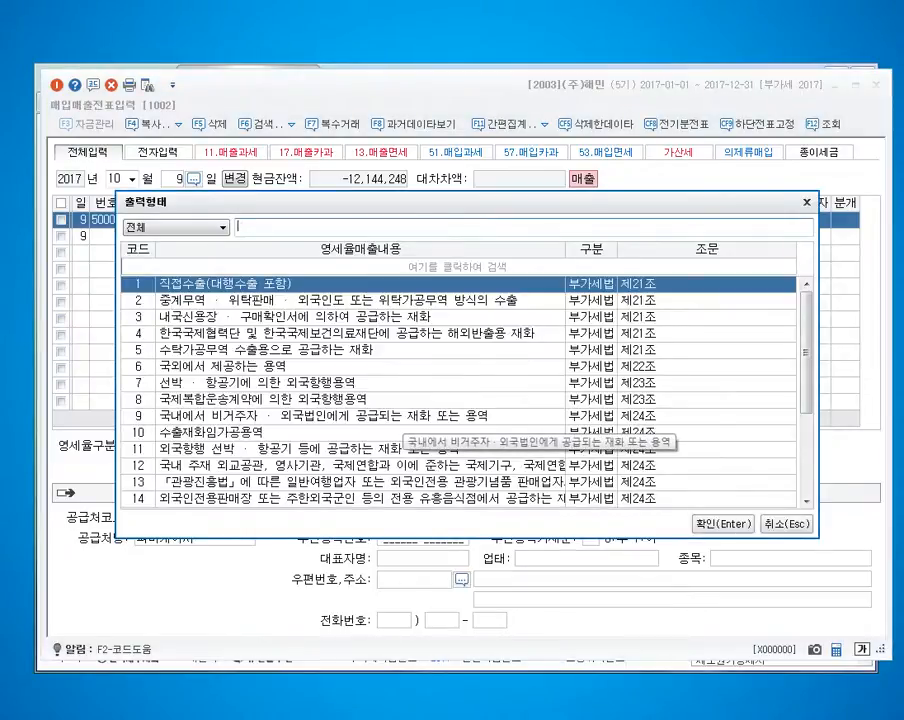
pyautogui.press('Return')
pyautogui.write('3')
pyautogui.press('Return')
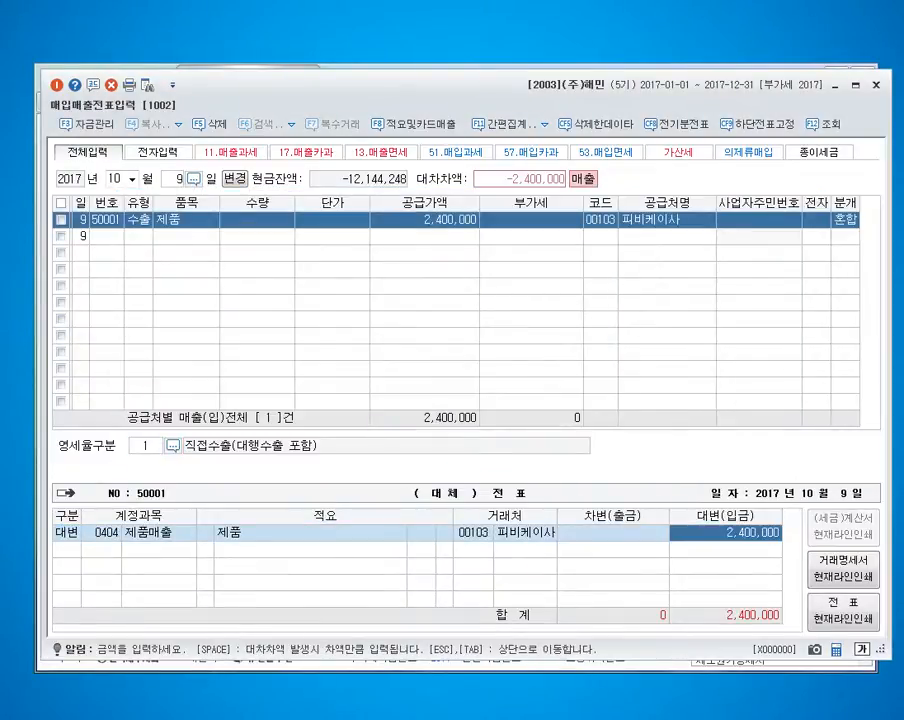
# Change the export entry's credit account to 0421 수출매출.
pyautogui.press('Return')
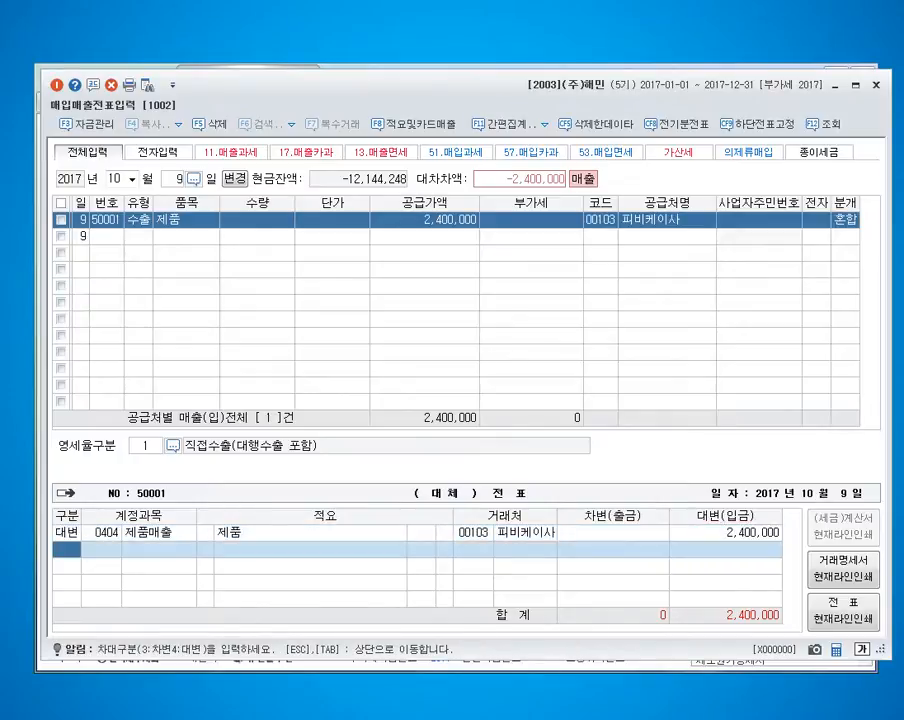
pyautogui.press('Up')
pyautogui.press('Right')
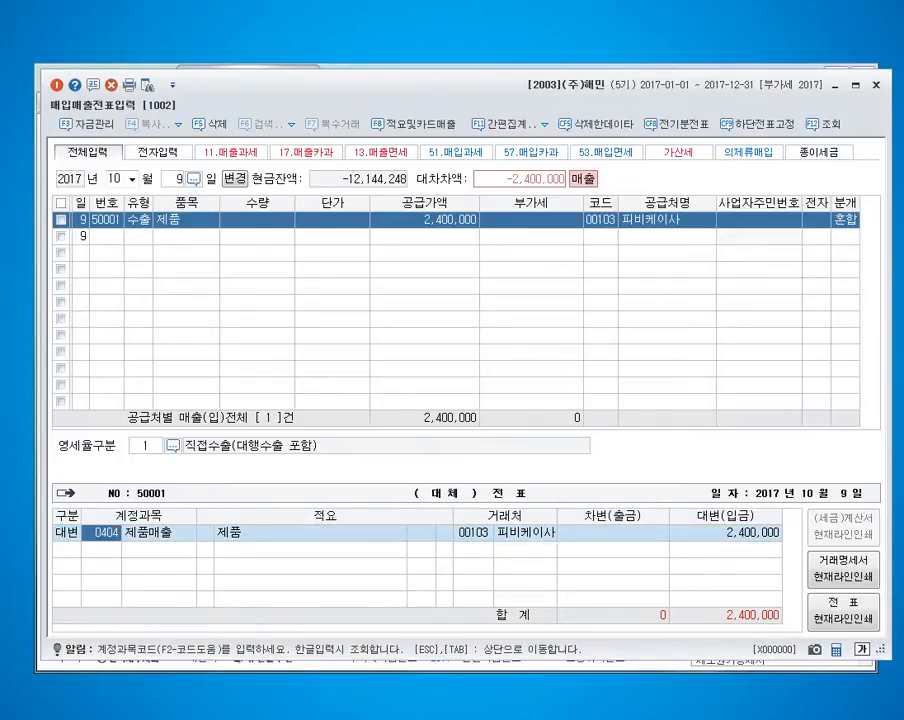
pyautogui.write('421')
pyautogui.press('Return')
# Add a debit line of 2,400,000 on account 0127 외화외상매출 and complete the export entry.
pyautogui.press('Return')
pyautogui.write('3')
pyautogui.write('127')
pyautogui.press('Return')
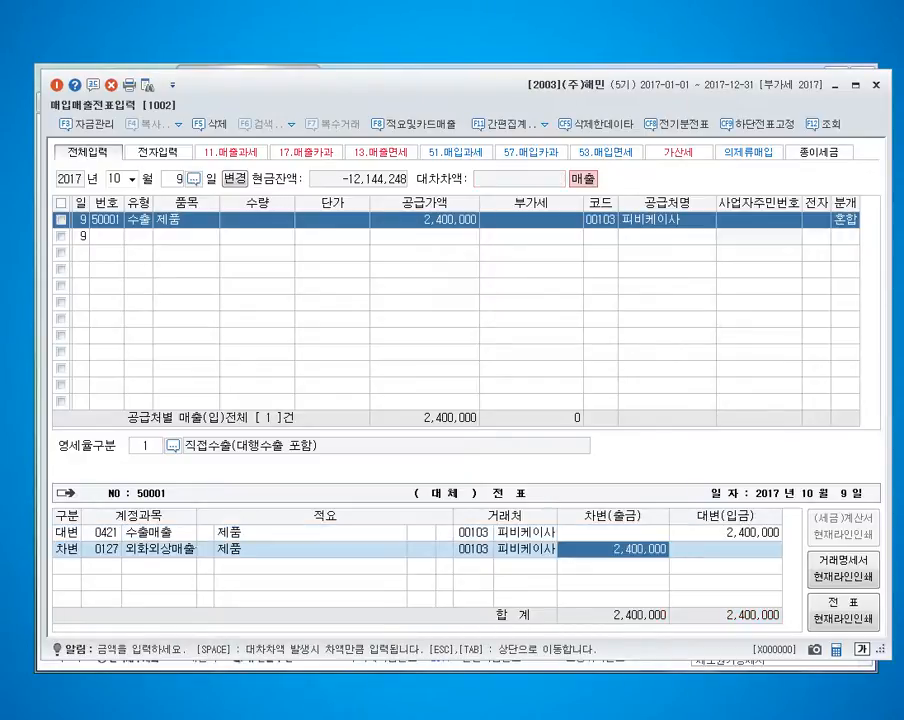
pyautogui.press('Return')
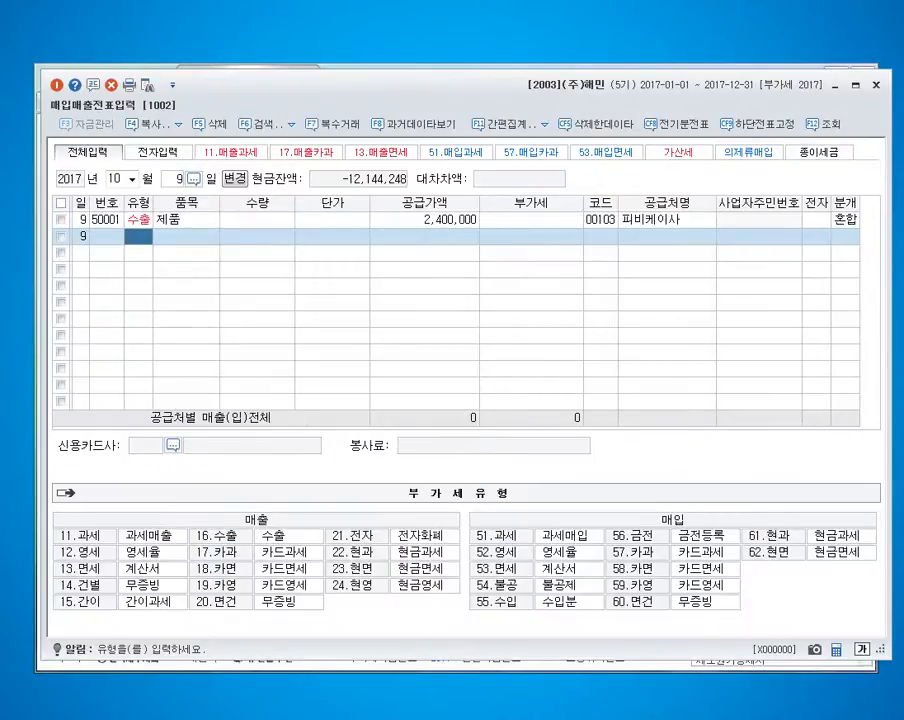
# Reload all October entries without a fixed day and start an October 10 entry with type 61 현과.
pyautogui.press('Escape')
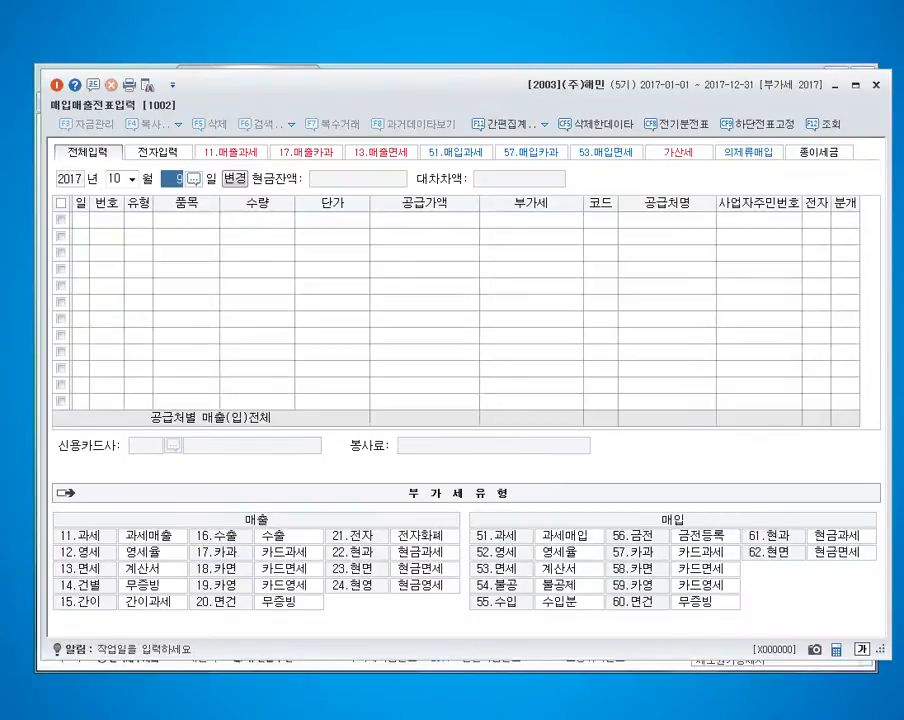
pyautogui.press('Delete')
pyautogui.press('Return')
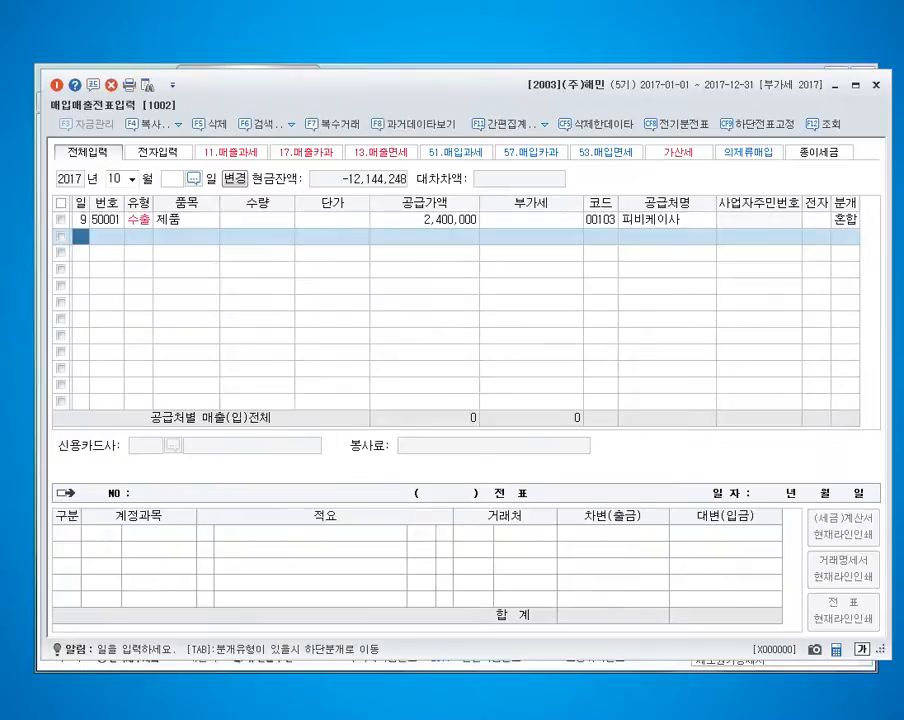
pyautogui.write('10')
pyautogui.press('Return')
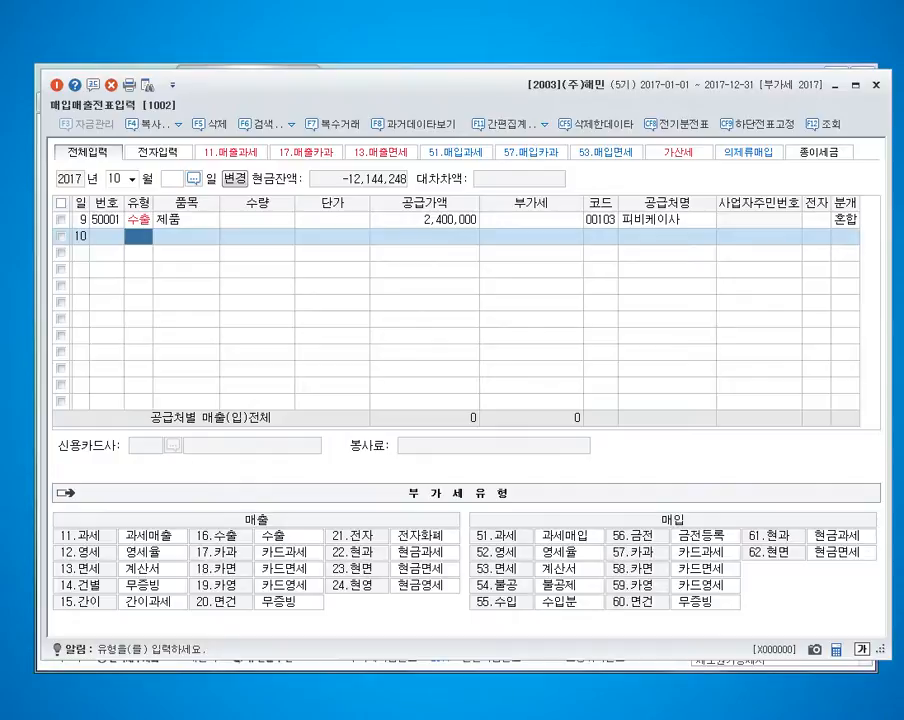
pyautogui.write('61')
pyautogui.press('Return')
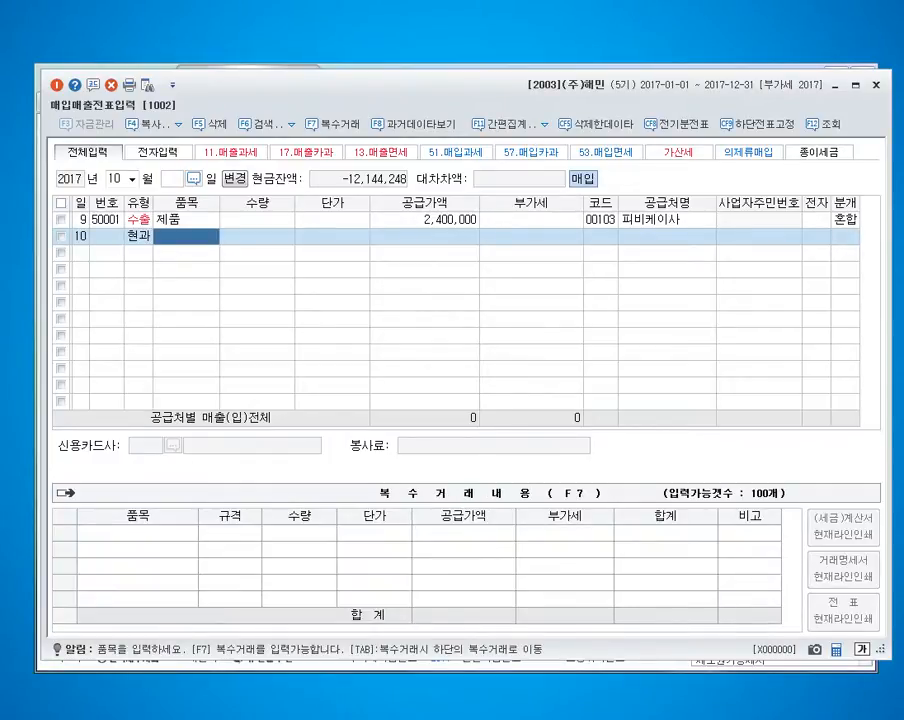
# Enter 청소용역 as the item and 3,000,000 as the amount of the October 10 purchase.
pyautogui.write('청소용역')
pyautogui.press('Return')
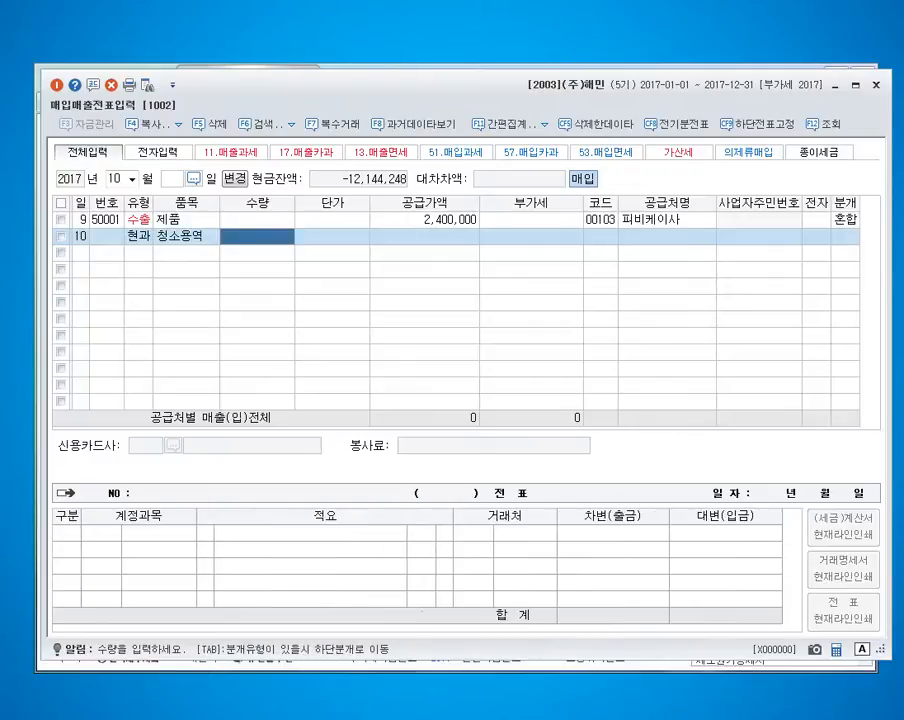
pyautogui.press('Return')
pyautogui.write('3000000')
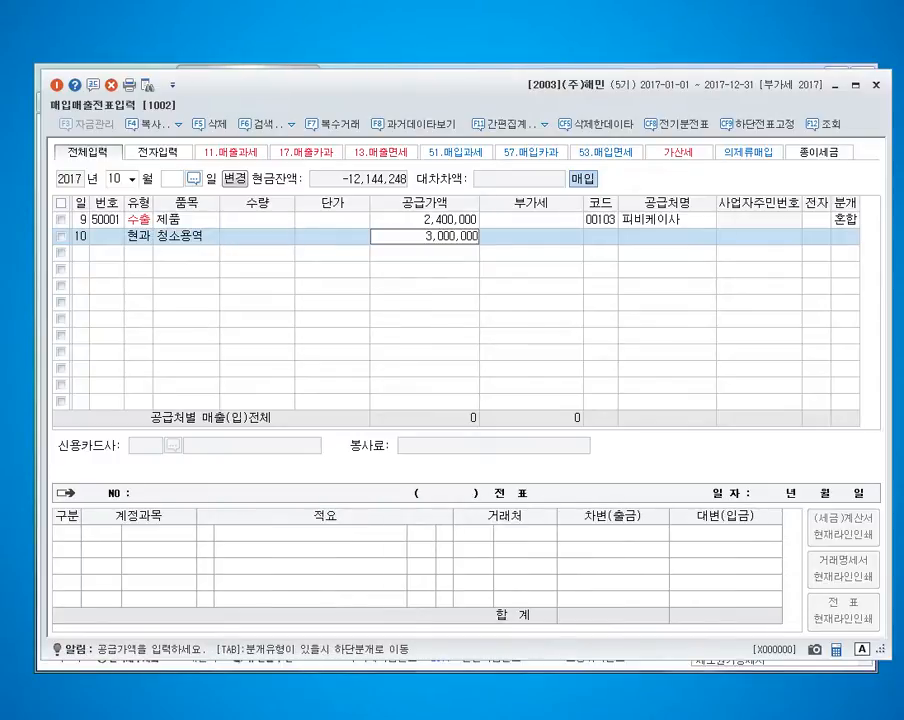
pyautogui.press('Return')
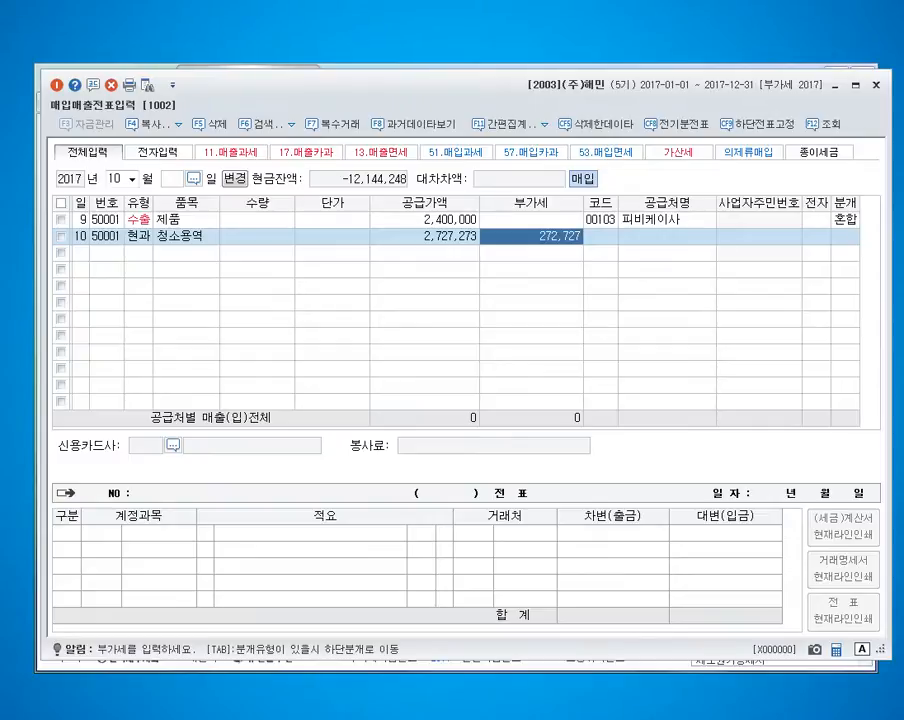
# Correct the October 10 purchase to a supply amount of 3,000,000 and VAT of 300,000.
pyautogui.press('Left')
pyautogui.write('3000000')
pyautogui.press('Return')
pyautogui.write('3,000,00')
pyautogui.press('Return')
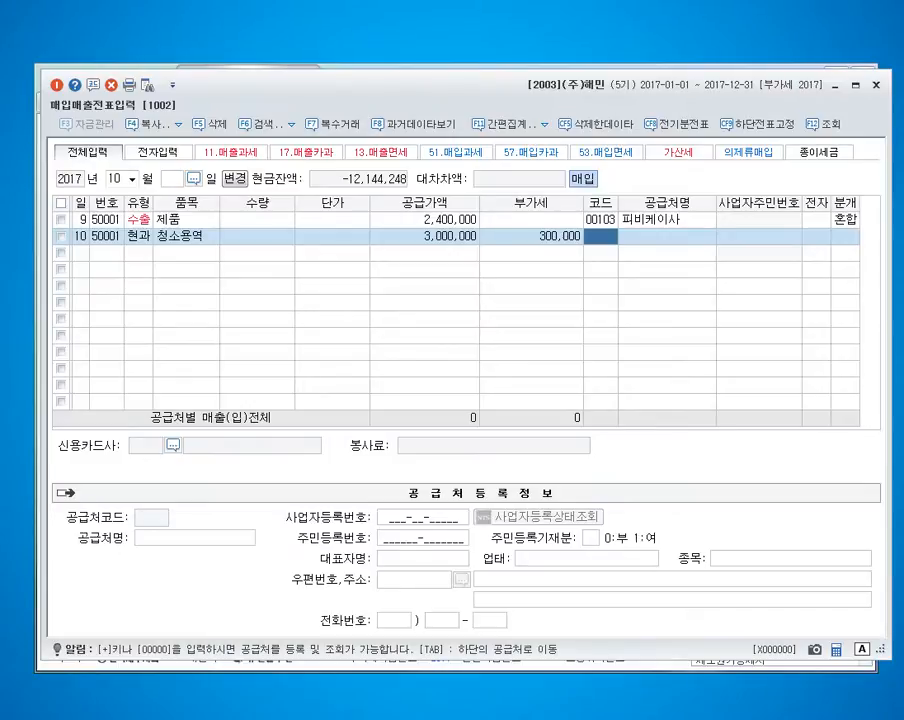
# Look up 클린세상 among the trading partners and start registering it under code 00503.
pyautogui.press('F2')
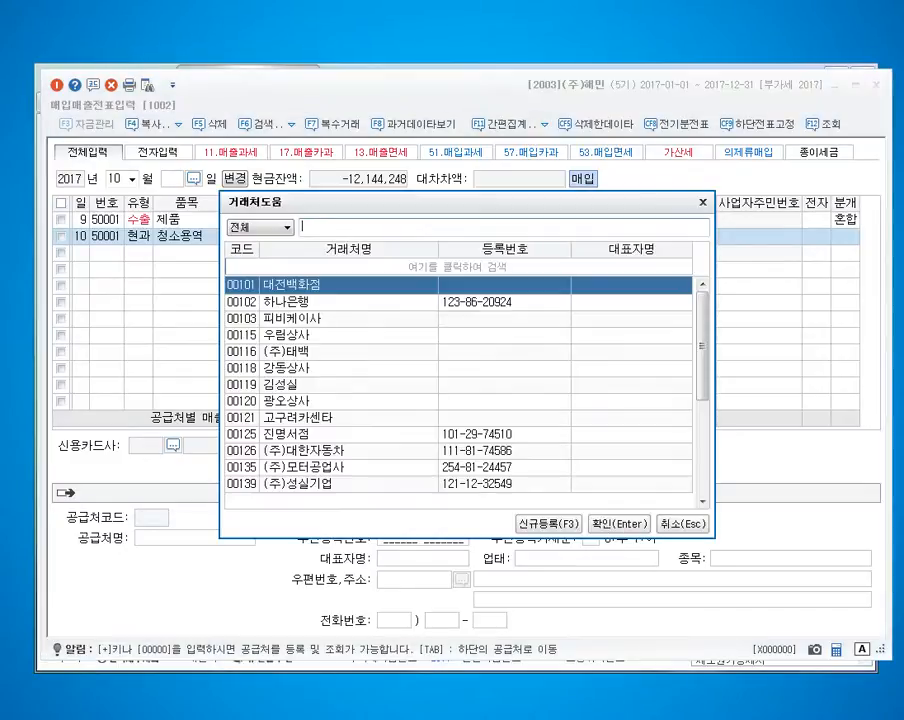
pyautogui.write('클린세차ㅇ')
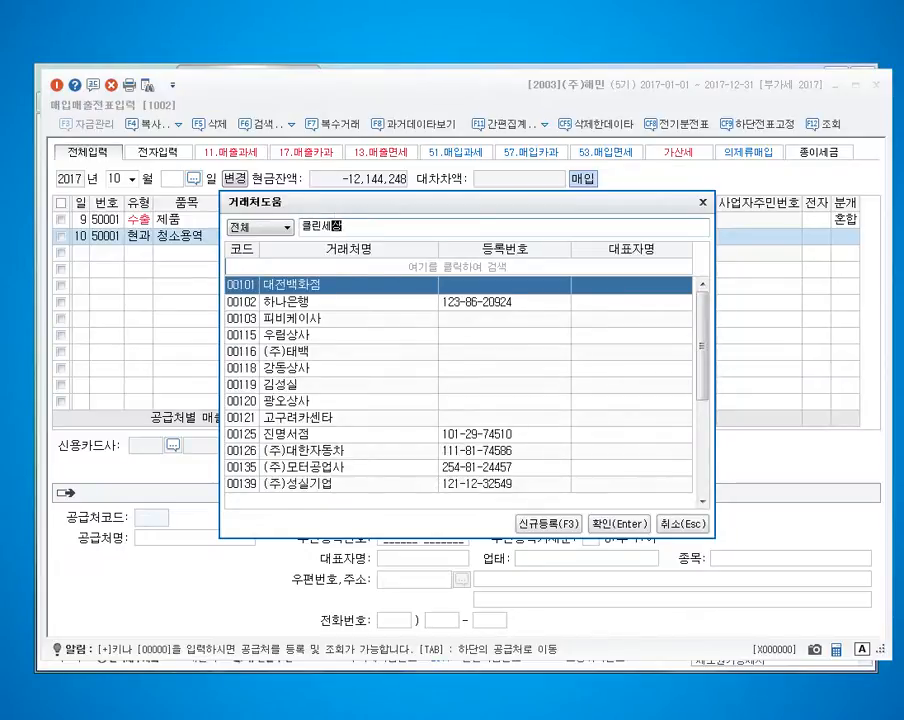
pyautogui.press('Return')
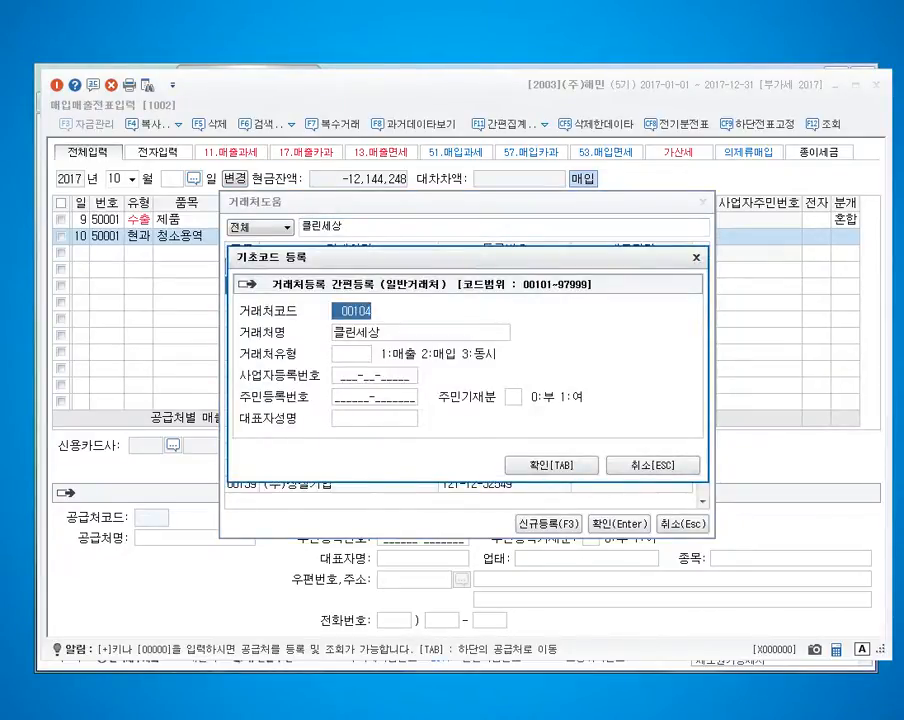
pyautogui.write('503')
pyautogui.press('Return')
# Set 클린세상's partner type to 3 동시, enter its business registration number, and finish registering it as the supplier.
pyautogui.press('Return')
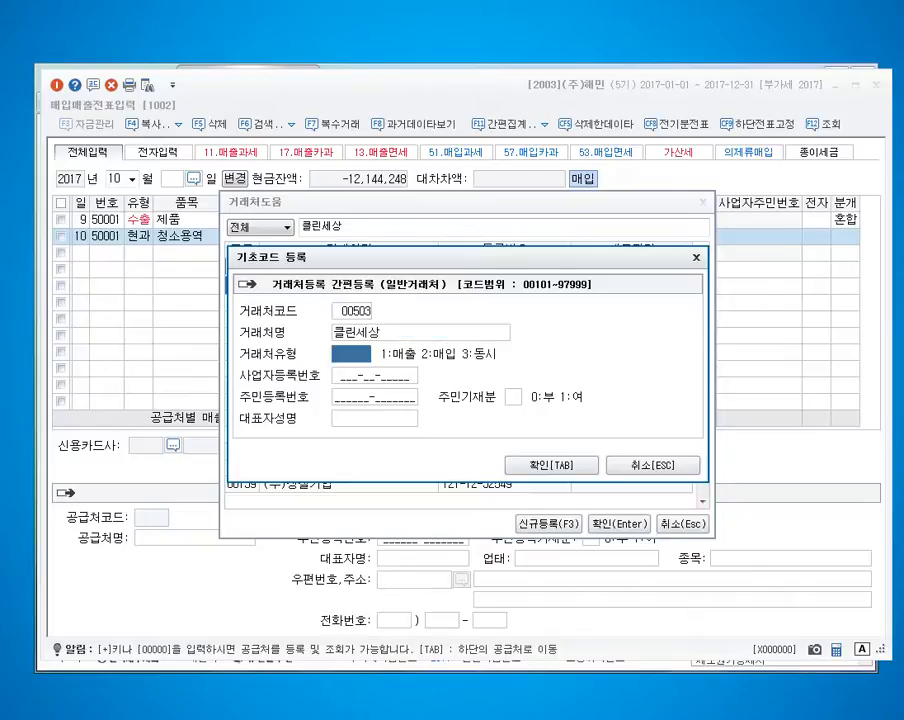
pyautogui.write('3')
pyautogui.press('Return')
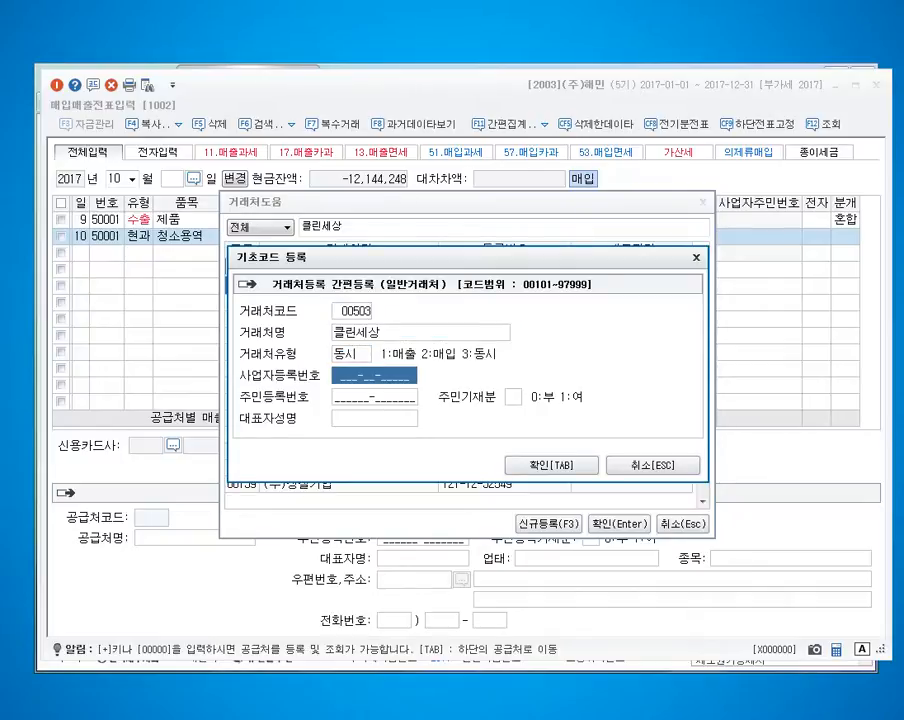
pyautogui.press('Return')
pyautogui.press('Tab')
pyautogui.press('Return')
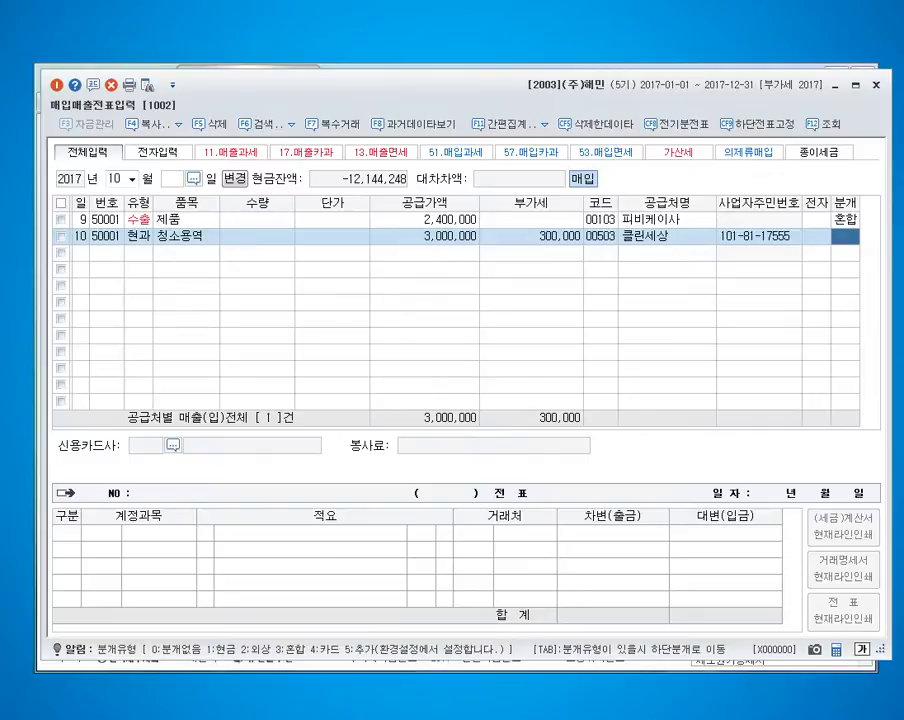
# Set the October 10 entry's journal type to 3 (혼합) and replace the 원재료 account with 0531 수수료비용.
pyautogui.write('3')
pyautogui.press('Return')
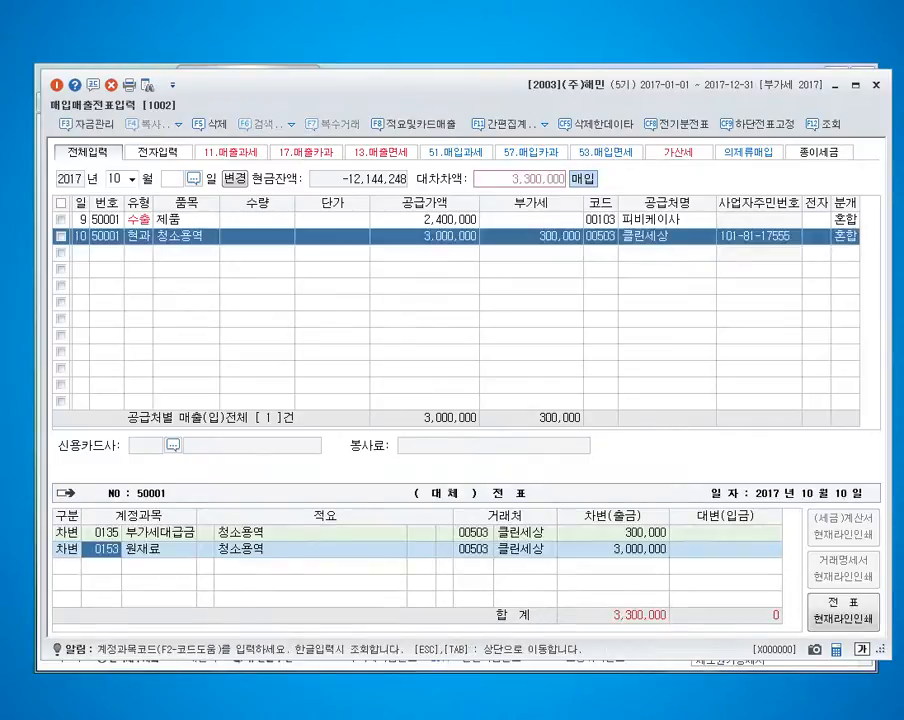
pyautogui.write('0531')
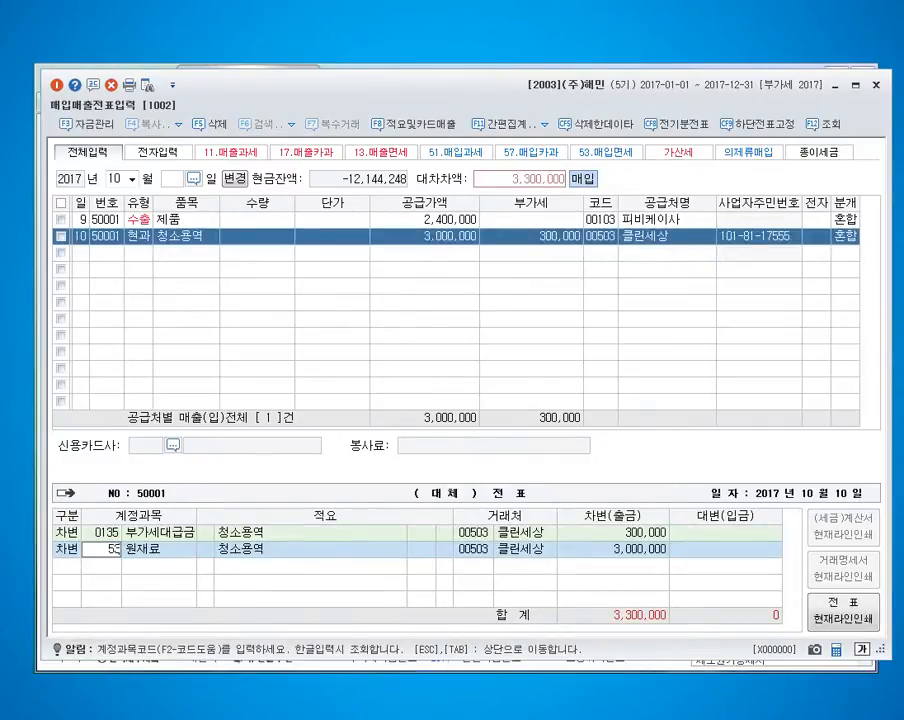
pyautogui.press('Return')
pyautogui.press('Return')
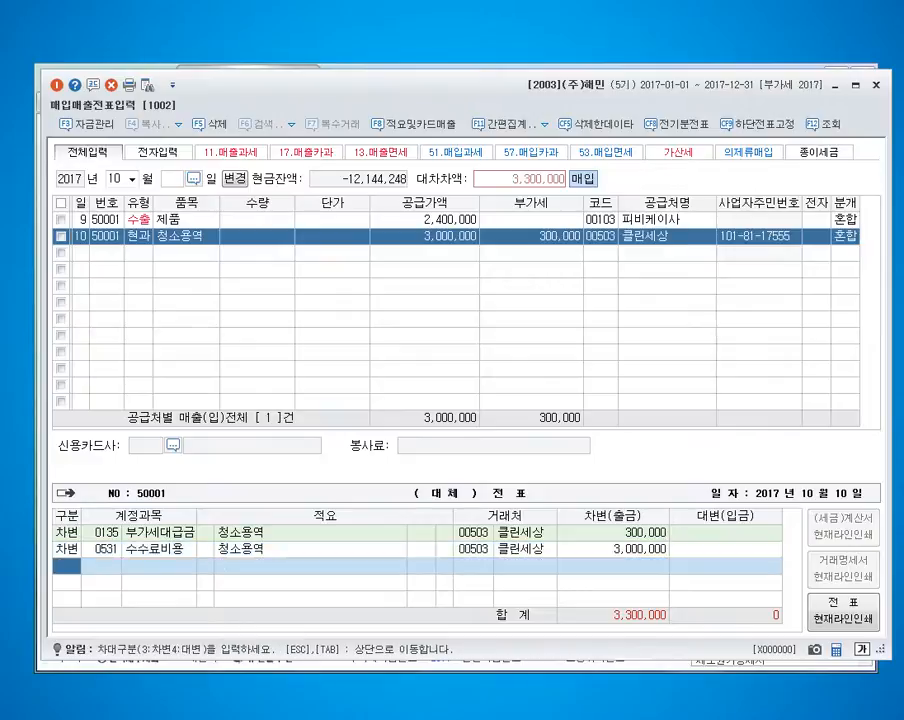
# Add a credit line of 3,300,000 on account 0102 당좌예금 and leave the October 10 journal.
pyautogui.write('4')
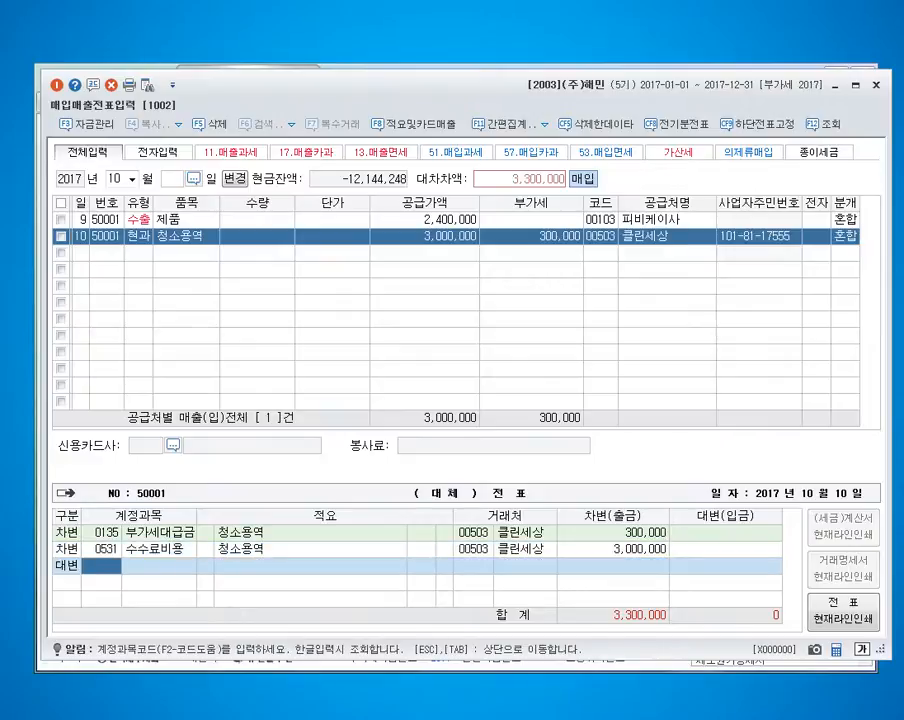
pyautogui.write('102')
pyautogui.press('Return')
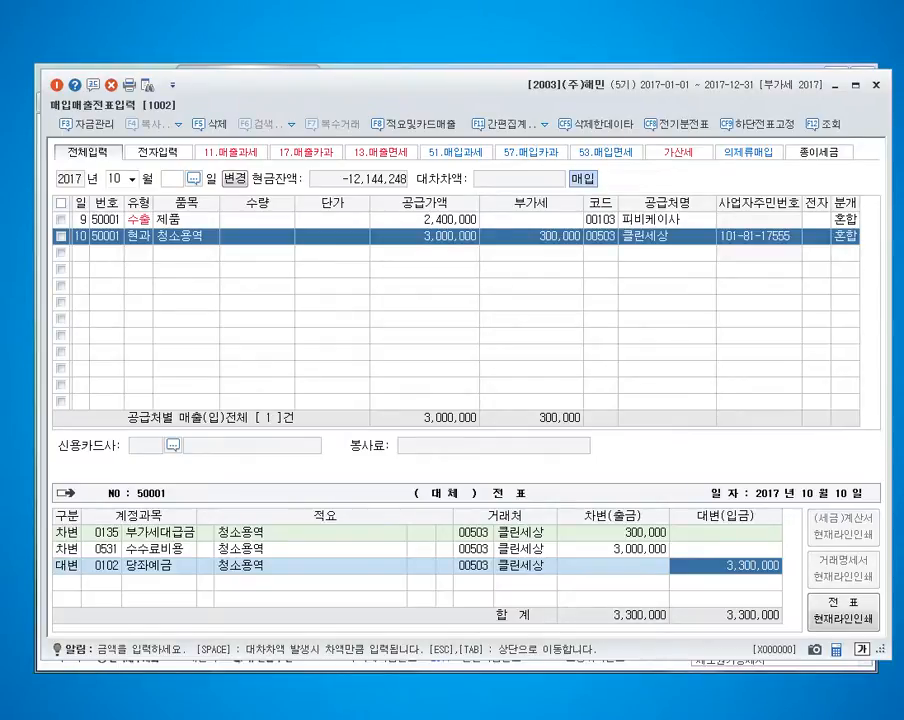
pyautogui.click(604, 237)
pyautogui.click(603, 219)
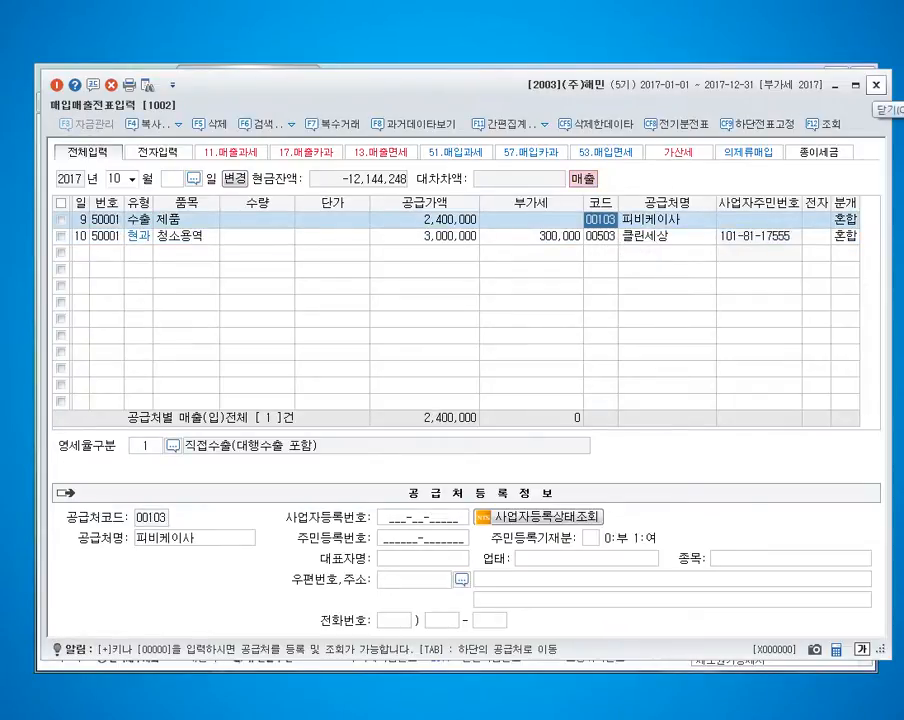
# Close voucher entry and switch the working company to 2004 (주)안진.
pyautogui.click(876, 85)
pyautogui.click(744, 102)
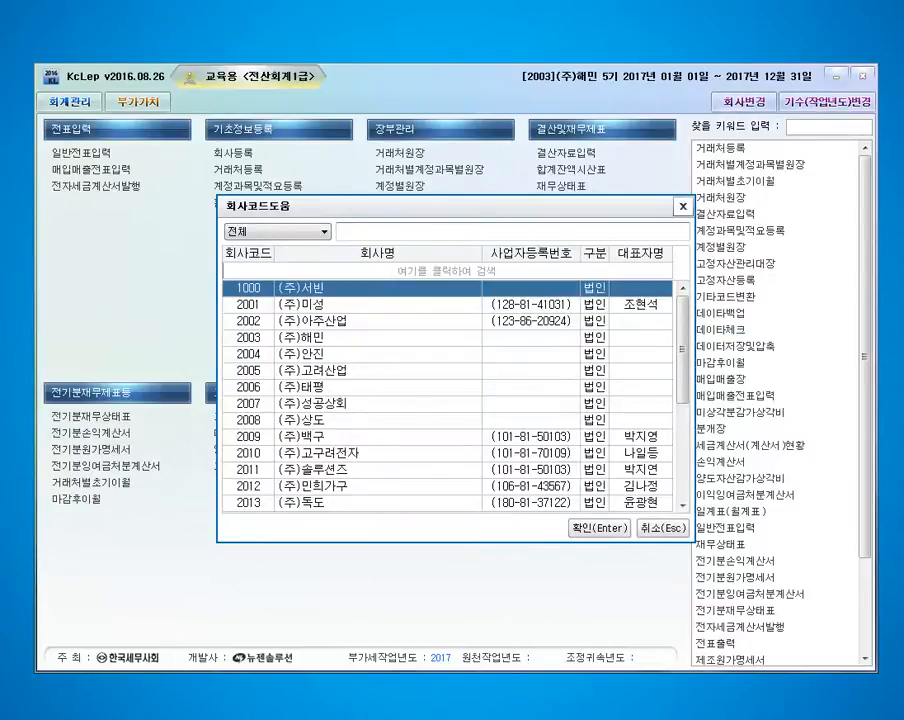
pyautogui.doubleClick(340, 354)
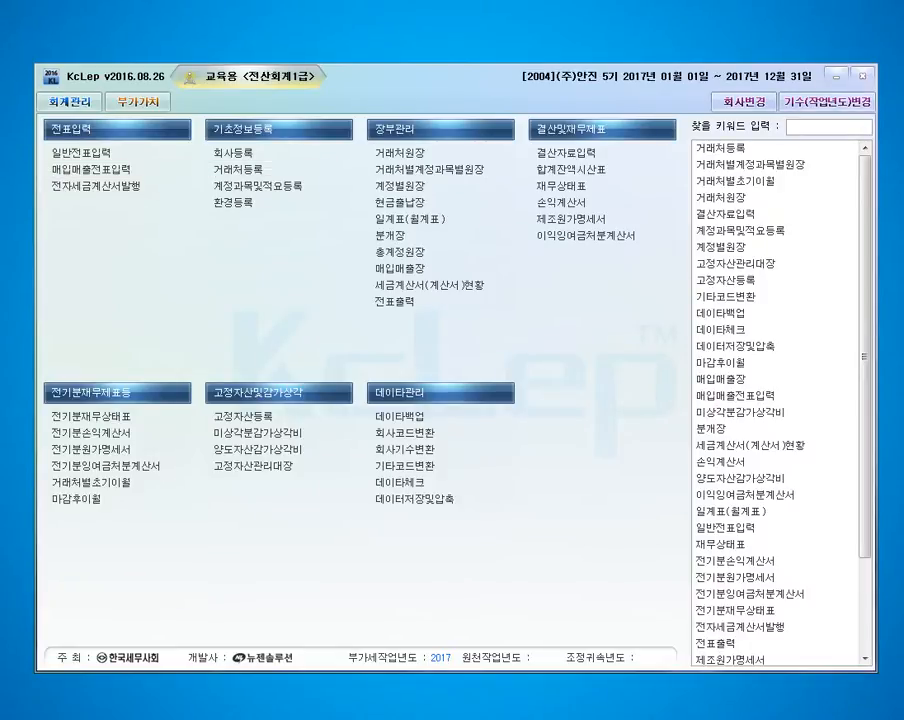
# Search (주)안진's 거래처등록 list for 피비, then close the partner registration.
pyautogui.moveTo(900, 150); pyautogui.dragTo(351, 66)
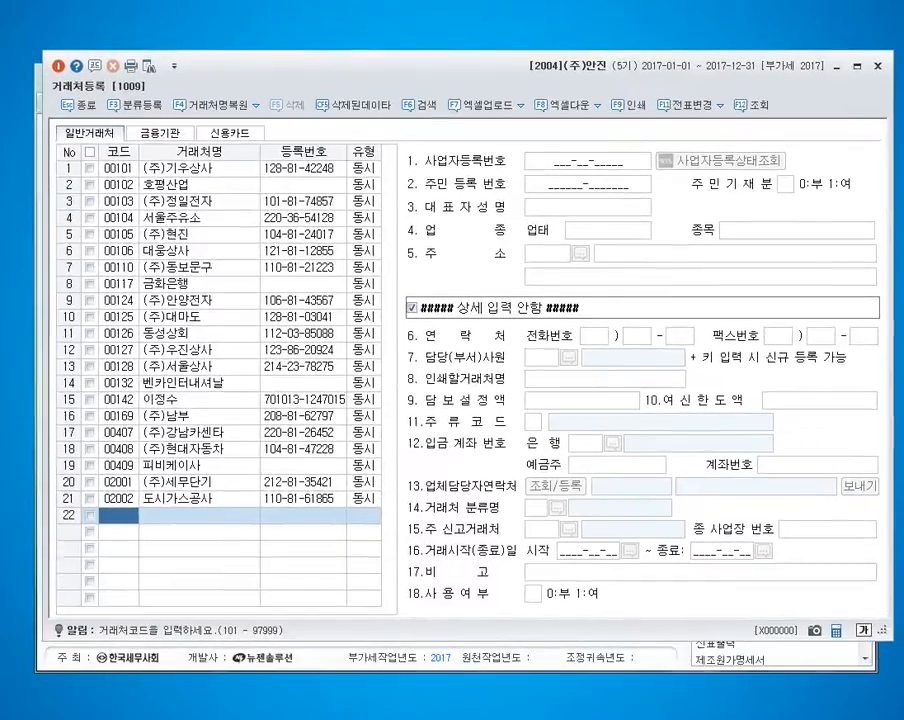
pyautogui.hotkey('ctrl', 'f')
pyautogui.write('피비')
pyautogui.press('Return')
pyautogui.press('Escape')
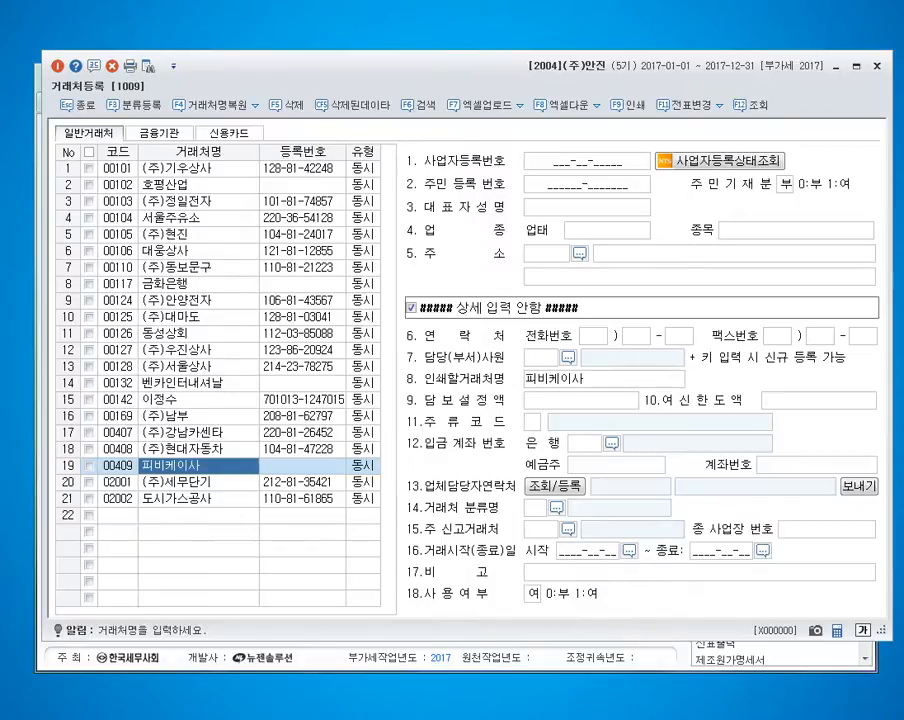
pyautogui.press('Escape')
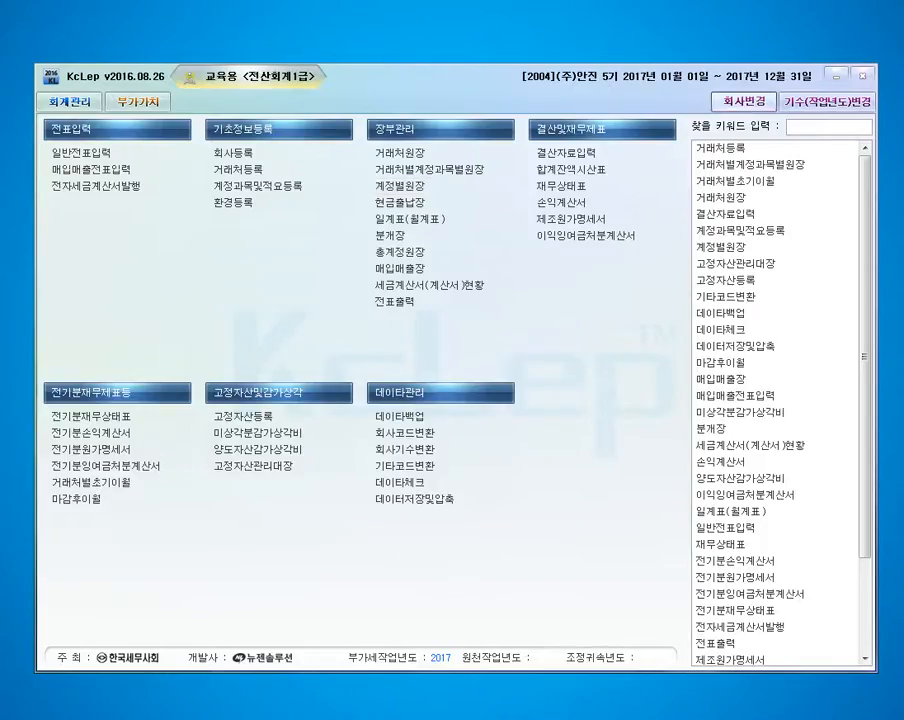
# Switch the working company to 2005 (주)고려산업 and open 매입매출전표입력.
pyautogui.click(743, 102)
pyautogui.write('2005')
pyautogui.press('Return')
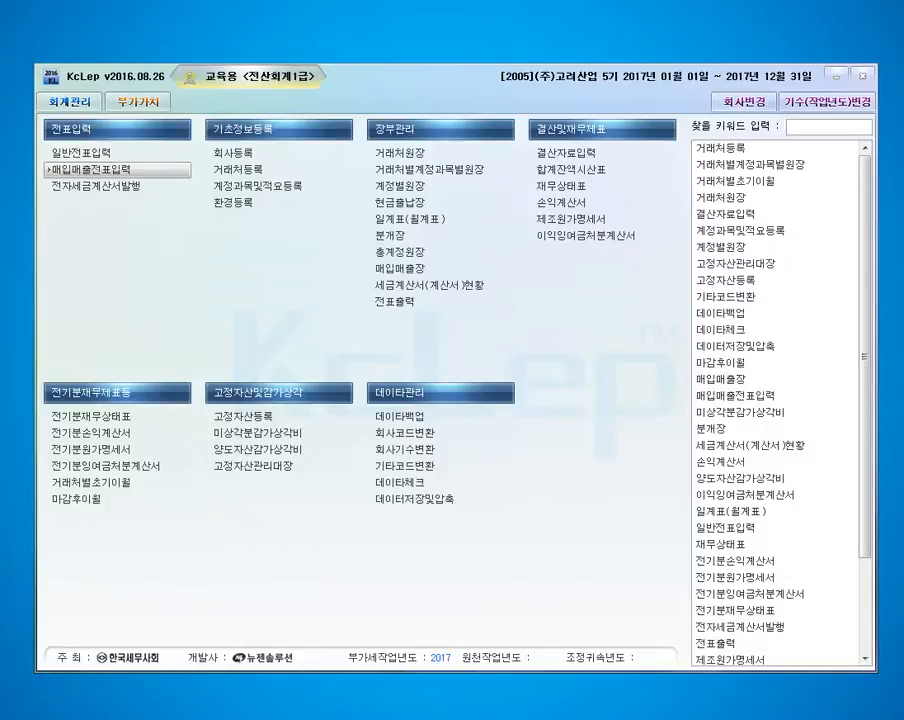
pyautogui.moveTo(903, 130); pyautogui.dragTo(348, 94)
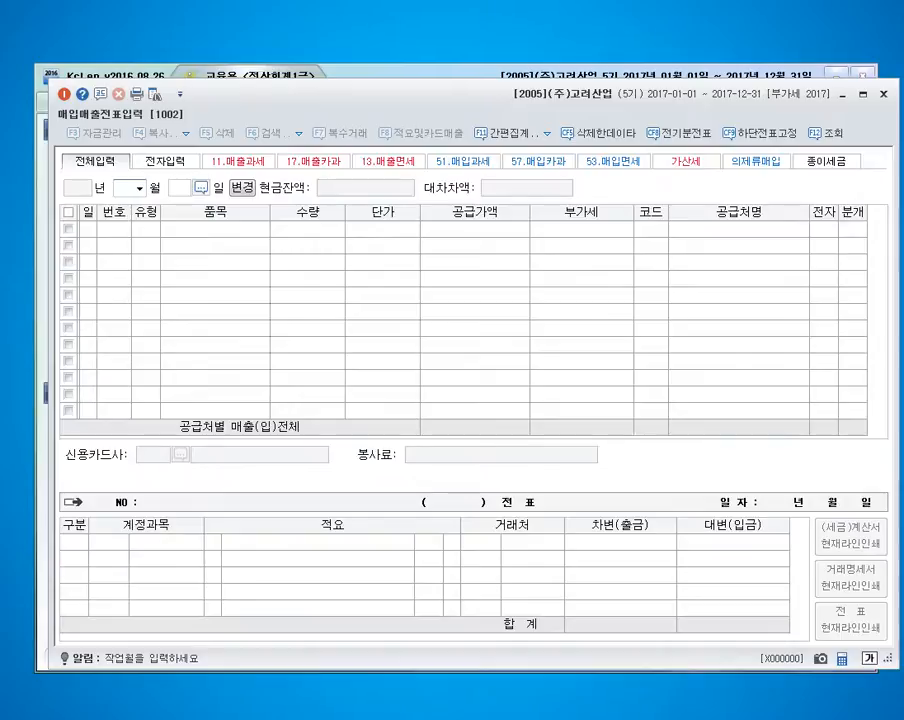
# Start a November 2, 2017 entry with type 54 불공 and item 수리비.
pyautogui.write('11')
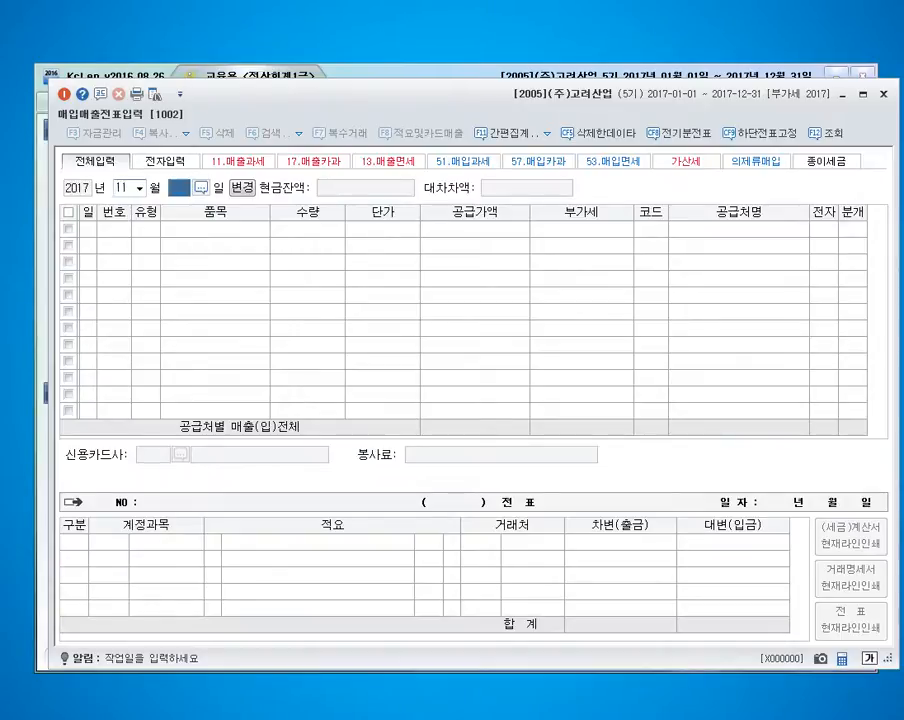
pyautogui.press('Return')
pyautogui.write('2')
pyautogui.press('Return')
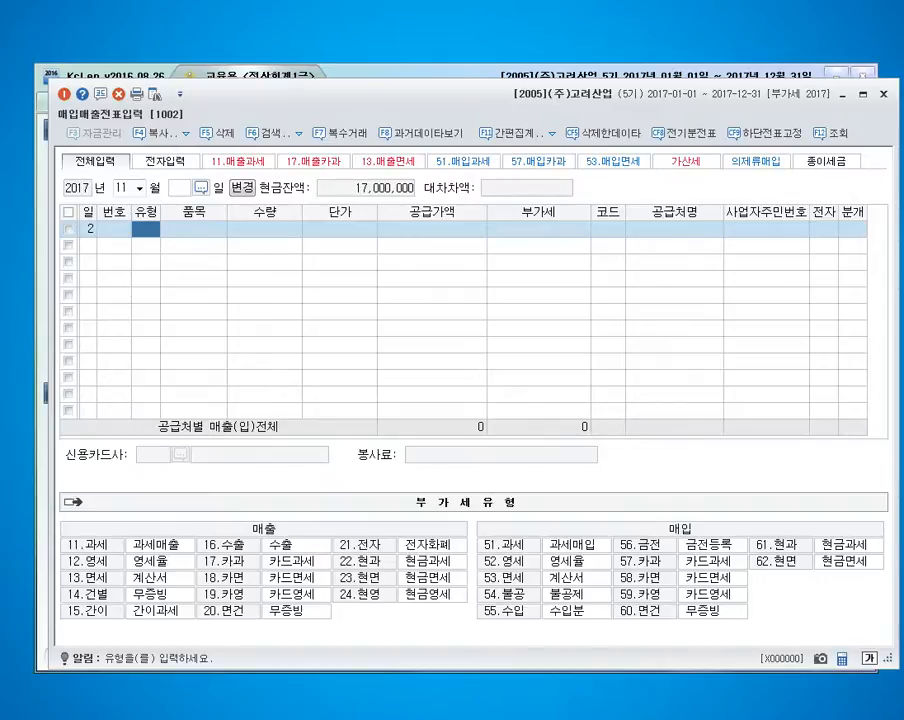
pyautogui.write('54')
pyautogui.press('Return')
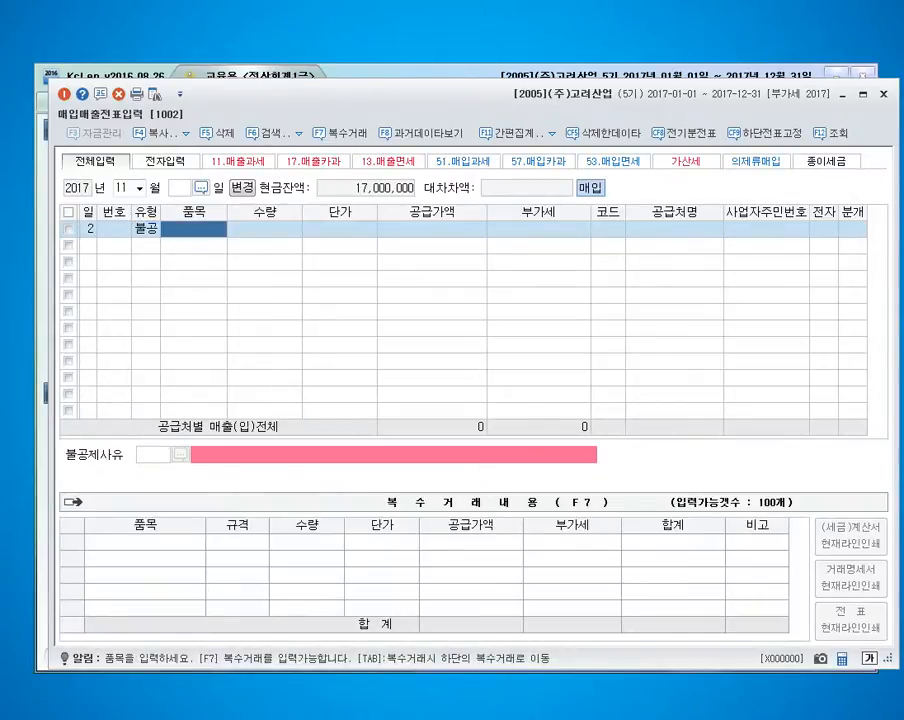
pyautogui.write('수리비')
pyautogui.press('Return')
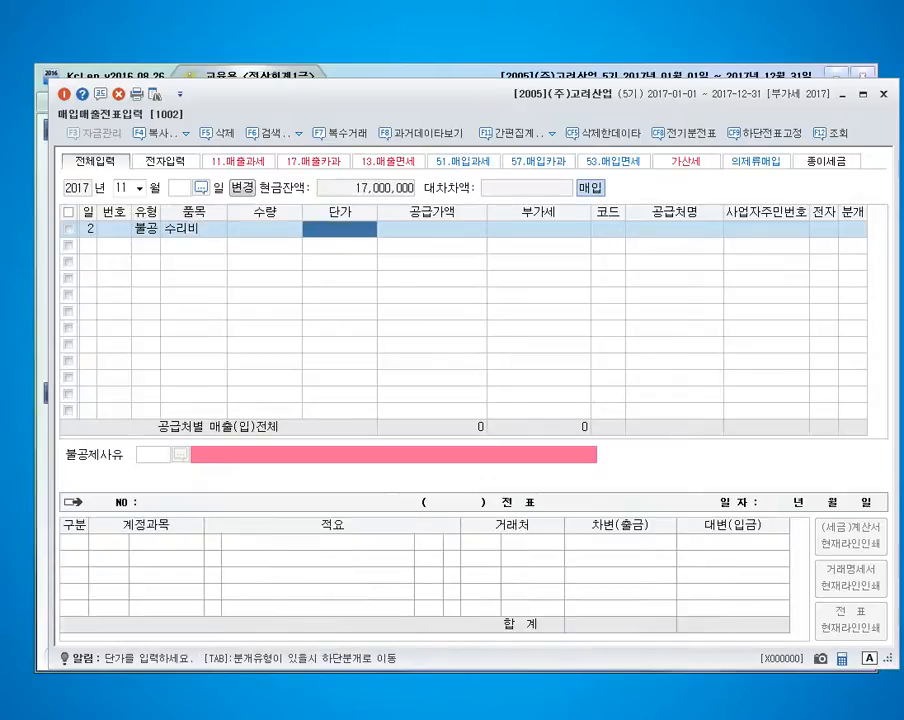
# Set the 수리비 entry's supply value to 300,000 and its supplier to 태극카센타.
pyautogui.press('Return')
pyautogui.write('3000000')
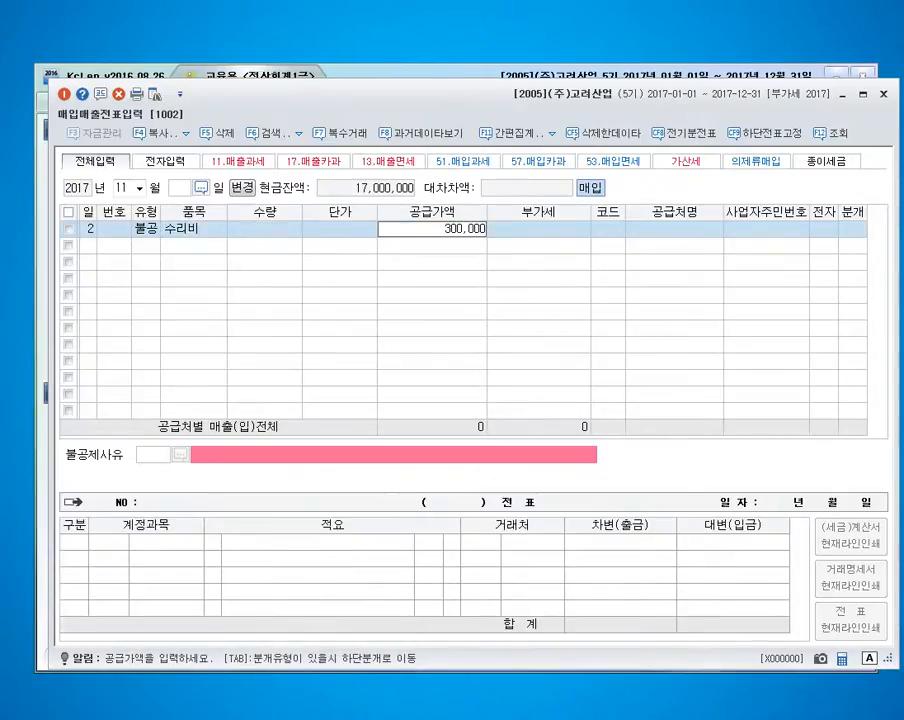
pyautogui.press('Return')
pyautogui.press('Return')
pyautogui.write('태극')
pyautogui.press('Return')
pyautogui.press('Return')
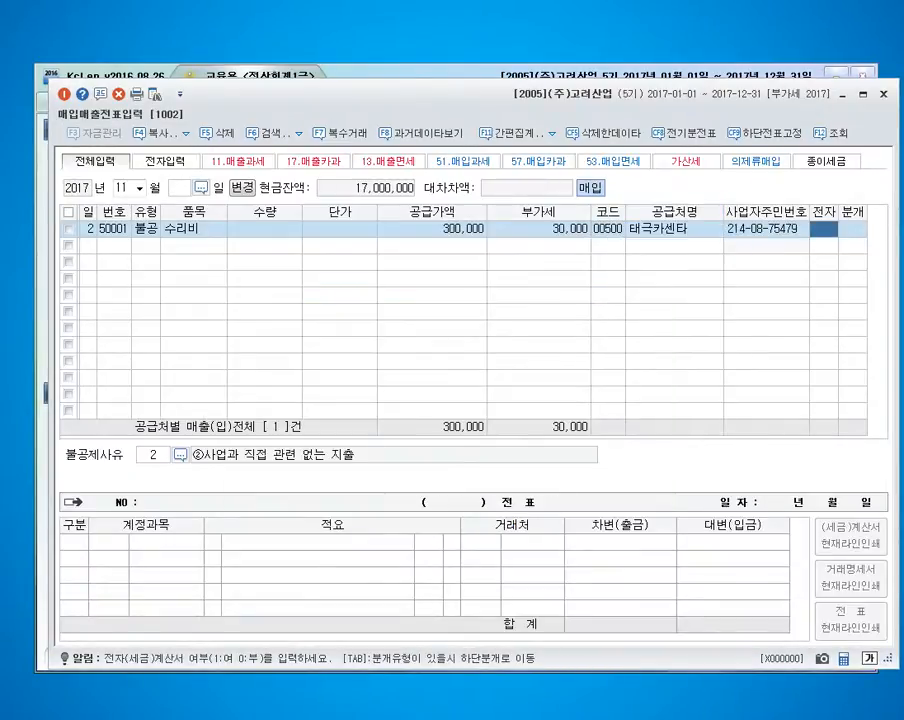
# Mark the 수리비 entry as electronic with non-deductible reason 3 (비영업용 소형승용자동차 구입·유지 및 임차) and 혼합 journal type.
pyautogui.write('1')
pyautogui.press('Return')
pyautogui.press('F2')
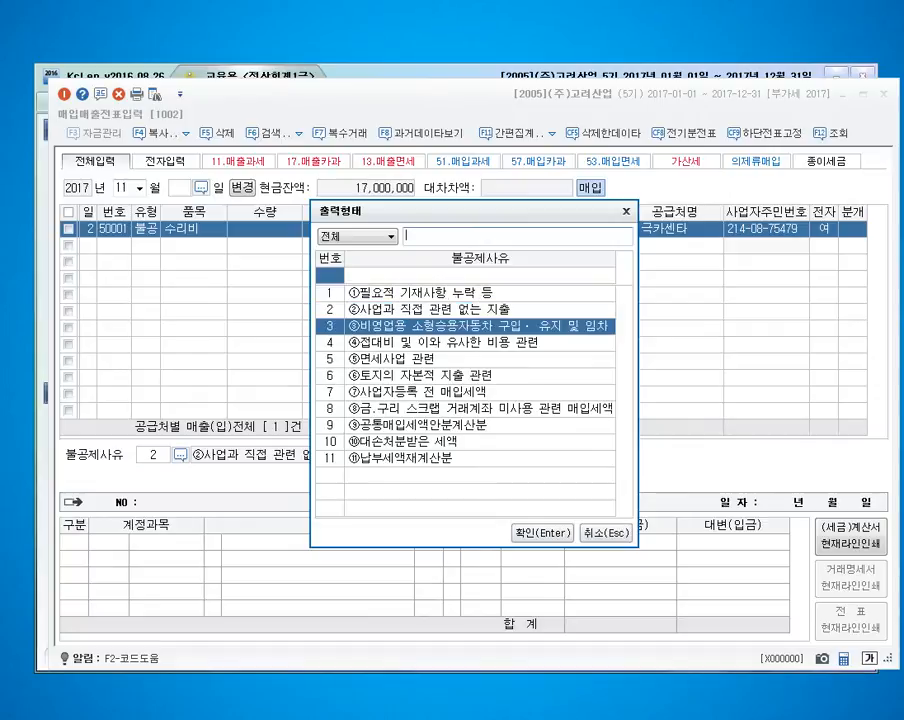
pyautogui.press('Return')
pyautogui.write('3')
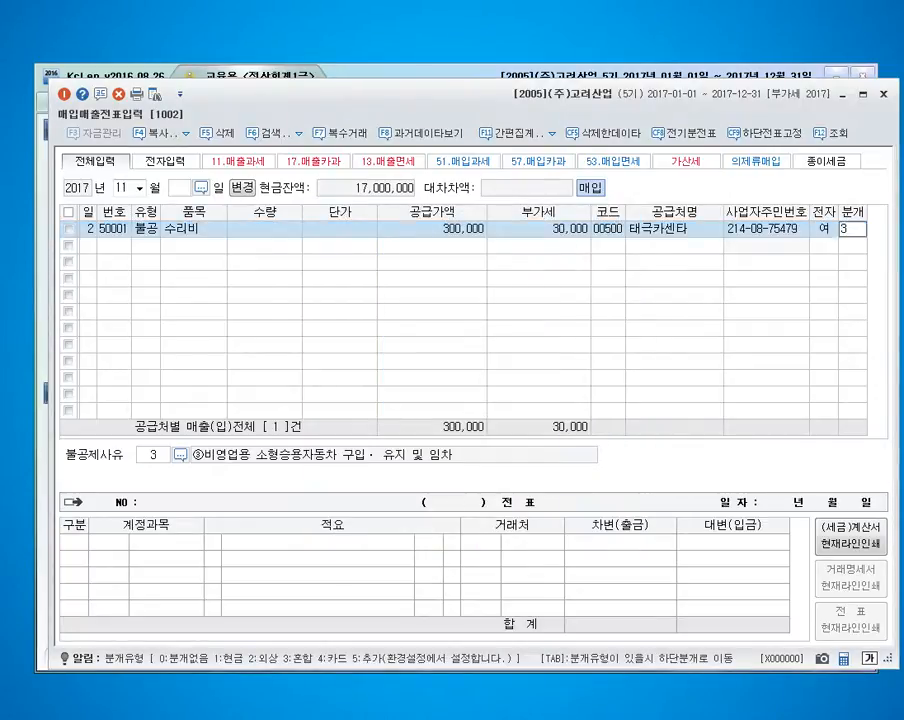
pyautogui.press('Return')
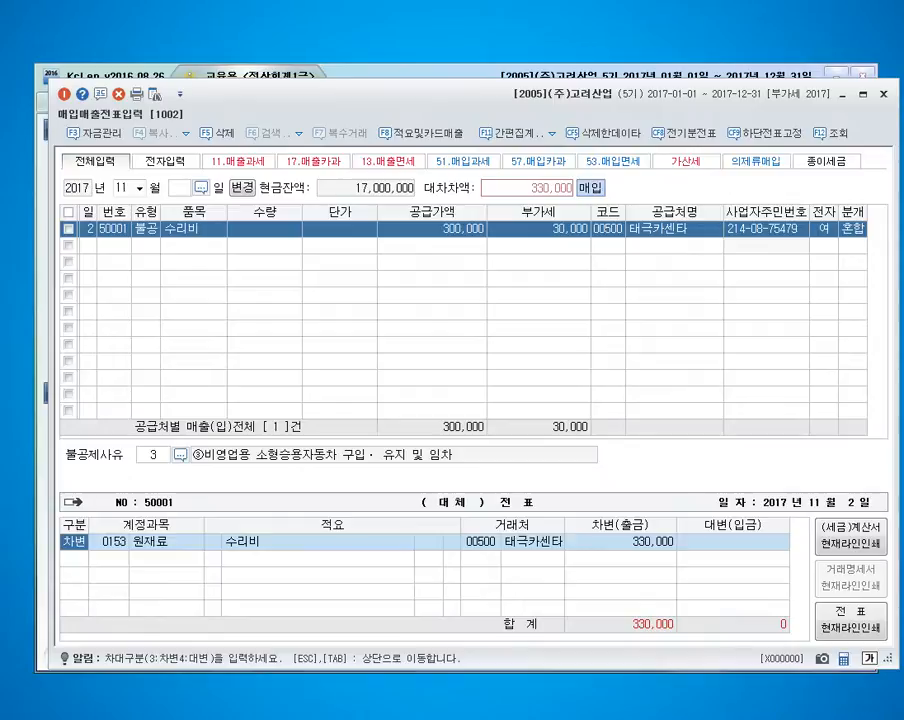
# Change the repair voucher's debit account to 0822 차량유지비 and add a balancing credit line with account 102.
pyautogui.press('Return')
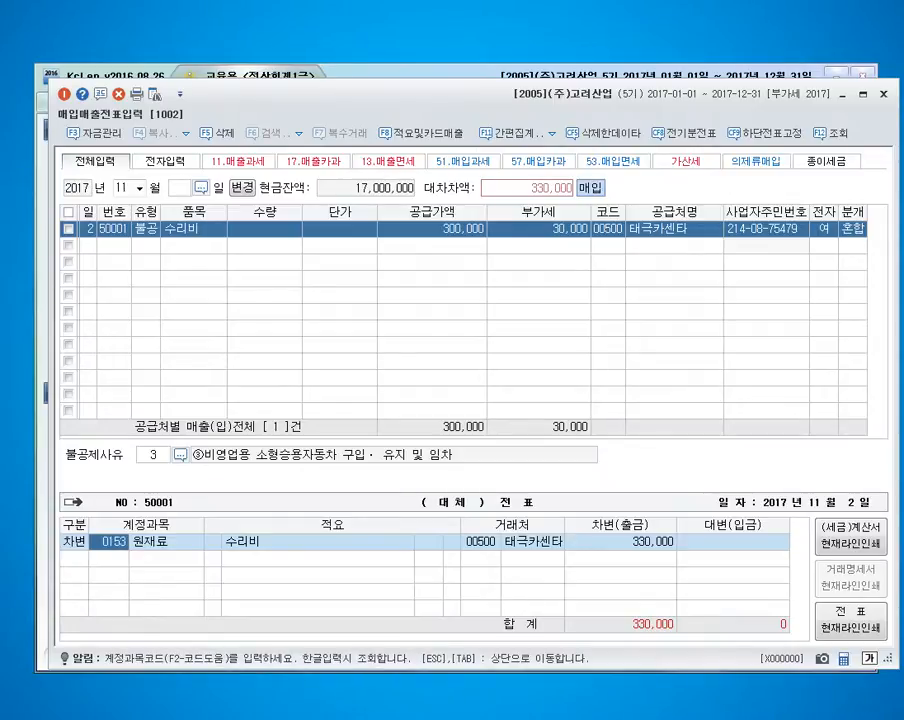
pyautogui.write('0822')
pyautogui.press('Return')
pyautogui.press('Return')
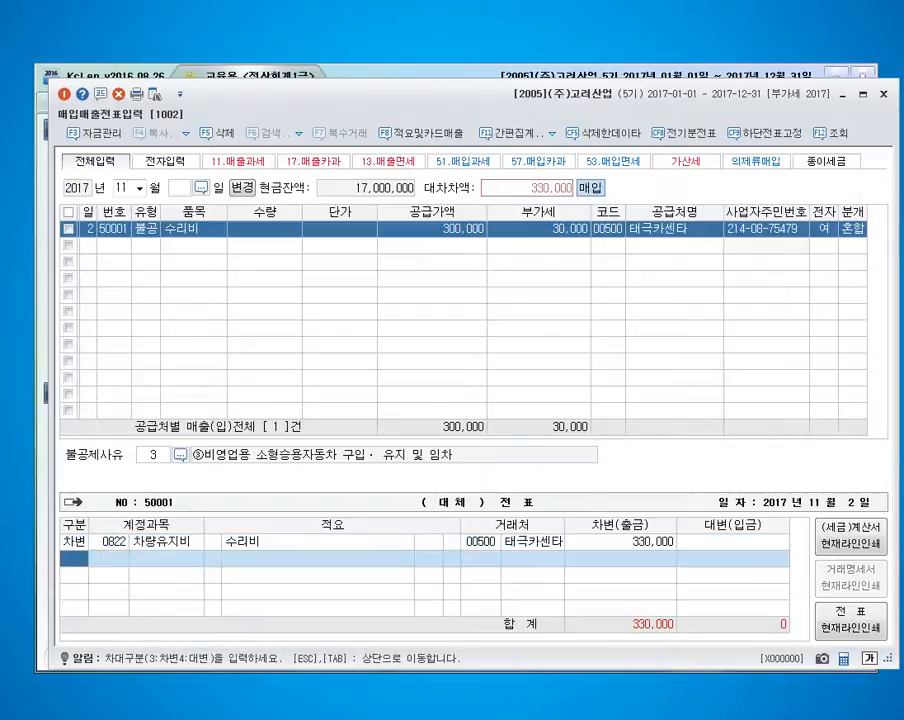
pyautogui.write('4')
pyautogui.write('102')
pyautogui.press('Return')
pyautogui.press('Return')
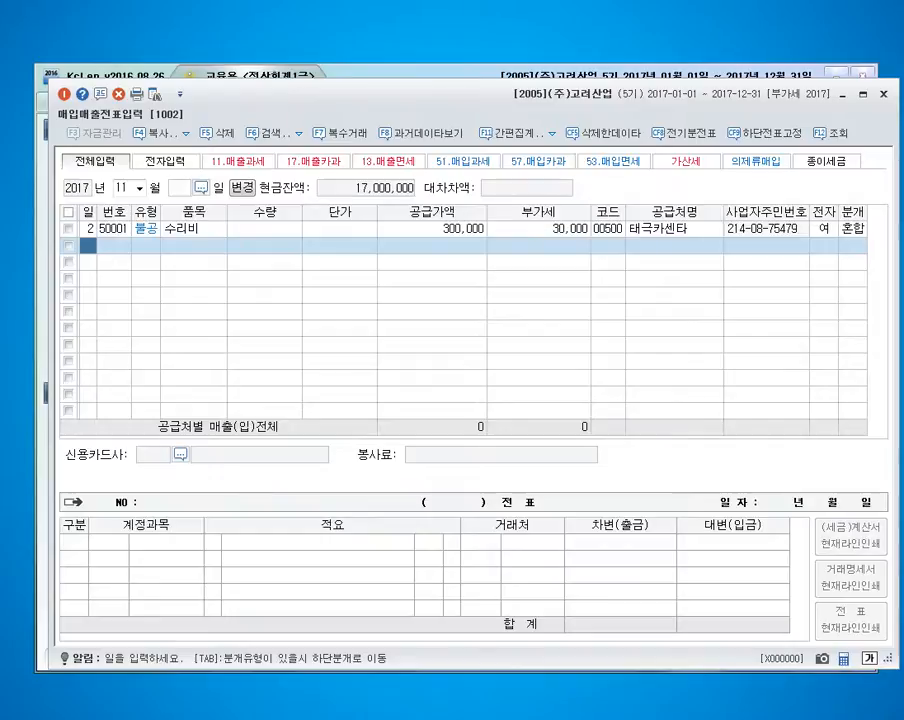
# Enter a November 11 type 55 수입 purchase of 기계장치 with supply value 43,000,000 and open the supplier lookup.
pyautogui.write('11')
pyautogui.press('Return')
pyautogui.write('55')
pyautogui.press('Return')
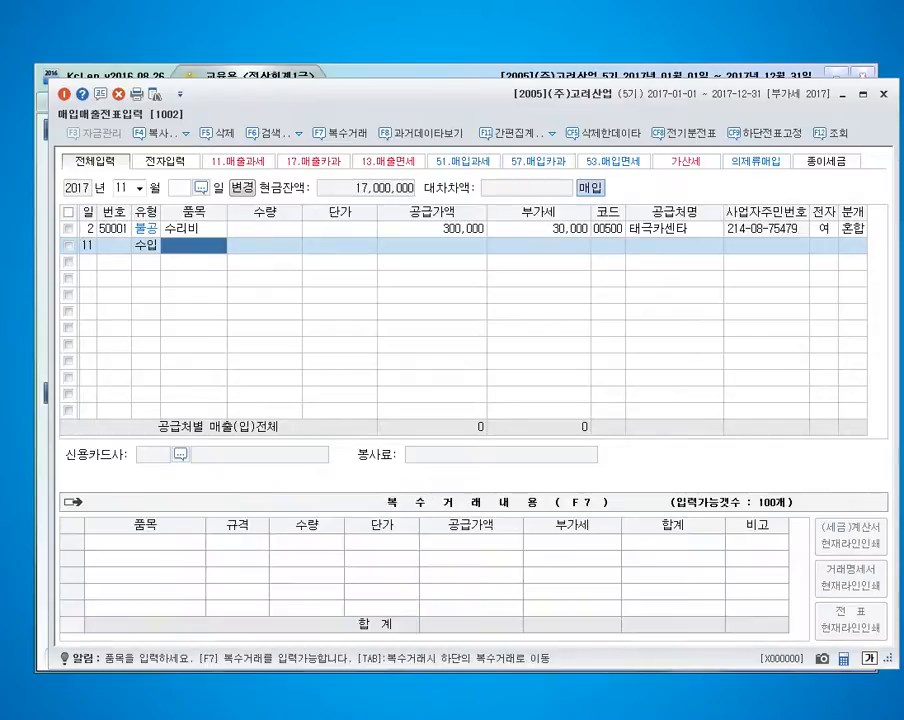
pyautogui.write('기계장치')
pyautogui.press('Return')
pyautogui.press('Return')
pyautogui.press('Return')
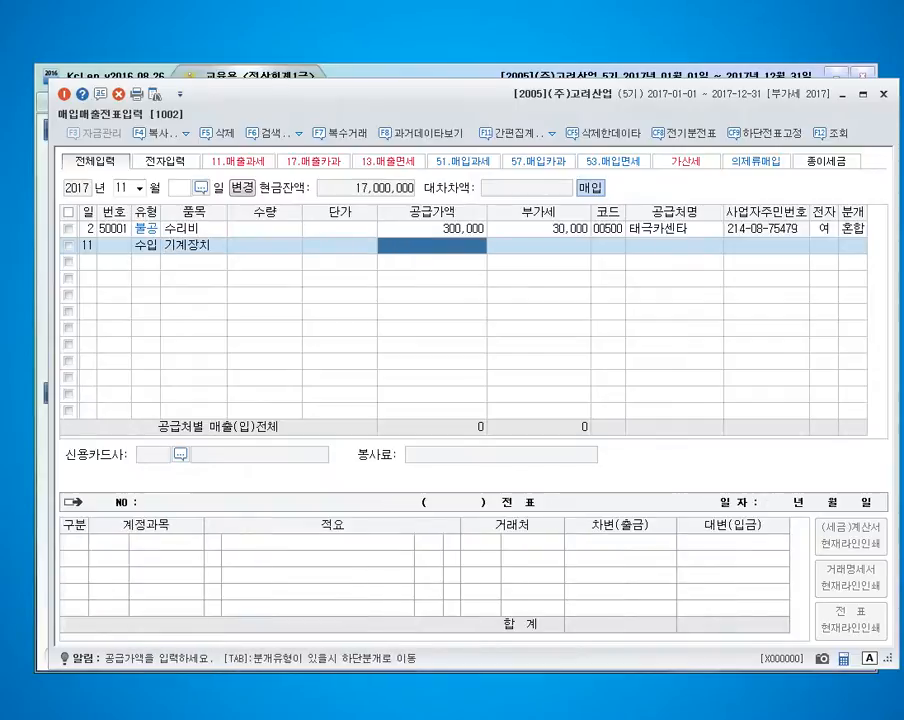
pyautogui.write('43000000')
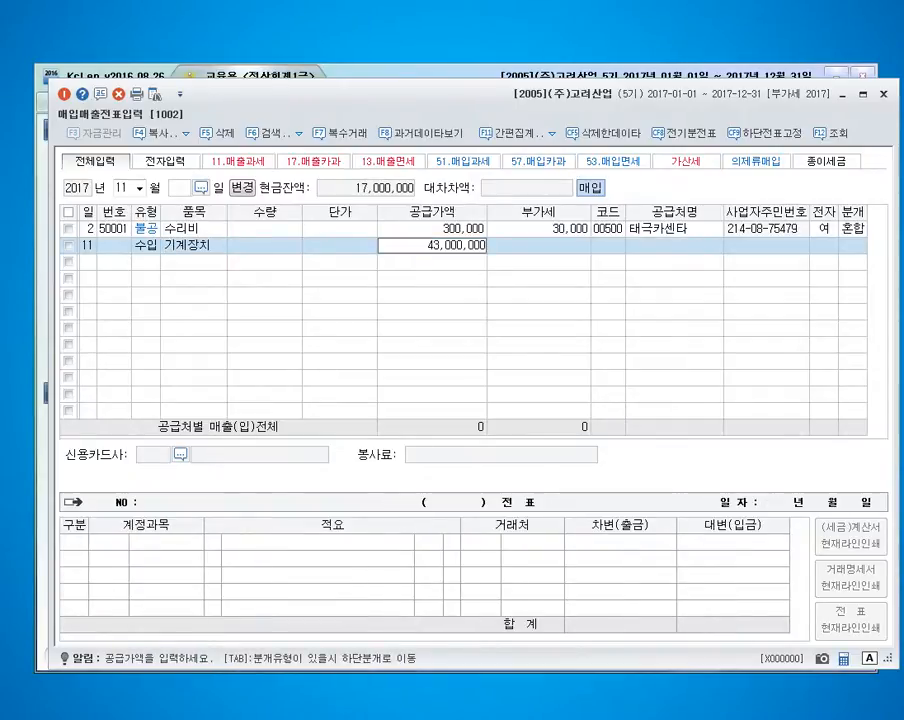
pyautogui.press('Return')
pyautogui.press('Return')
pyautogui.press('F2')
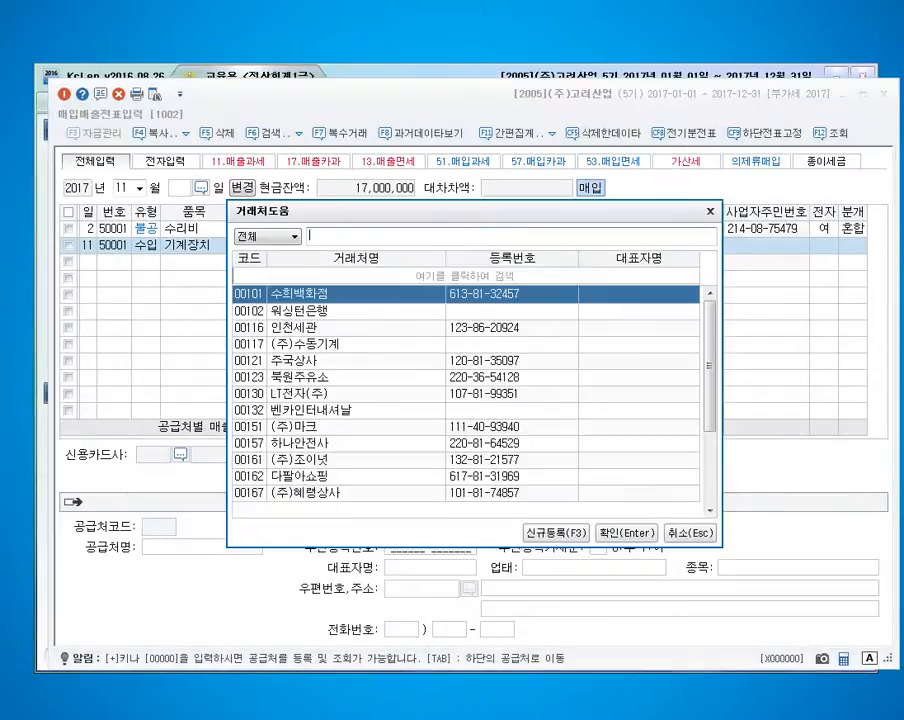
pyautogui.write('미쯔비')
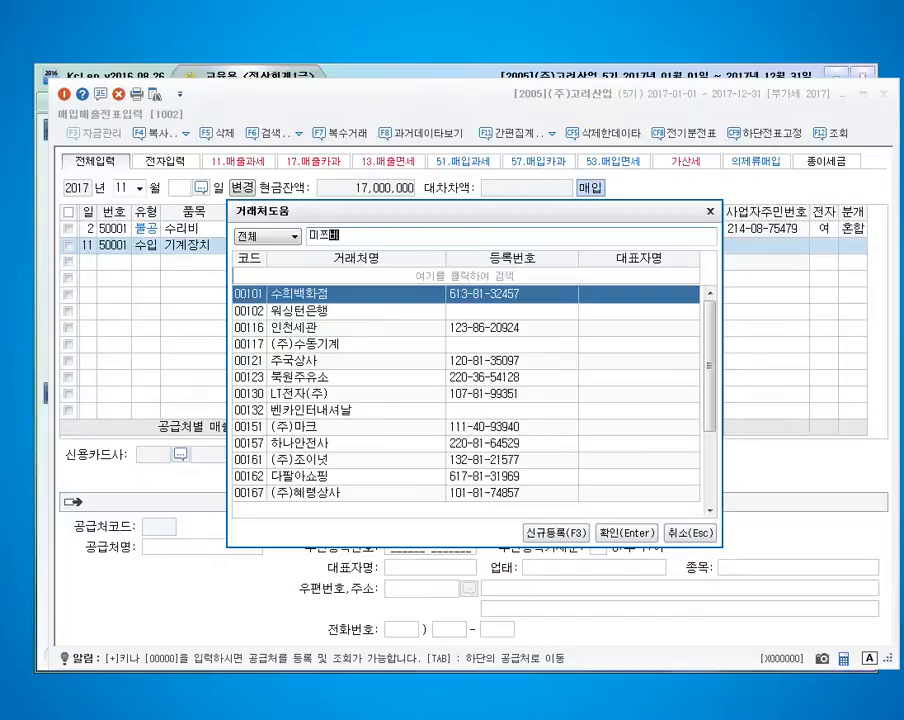
pyautogui.write('시사')
pyautogui.press('BackSpace')
pyautogui.press('BackSpace')
pyautogui.press('BackSpace')
pyautogui.press('BackSpace')
pyautogui.press('BackSpace')
# Select 인천세관 as the 기계장치 entry's supplier and mark the entry as electronic with 혼합 journal type.
pyautogui.write('ㅇ인천')
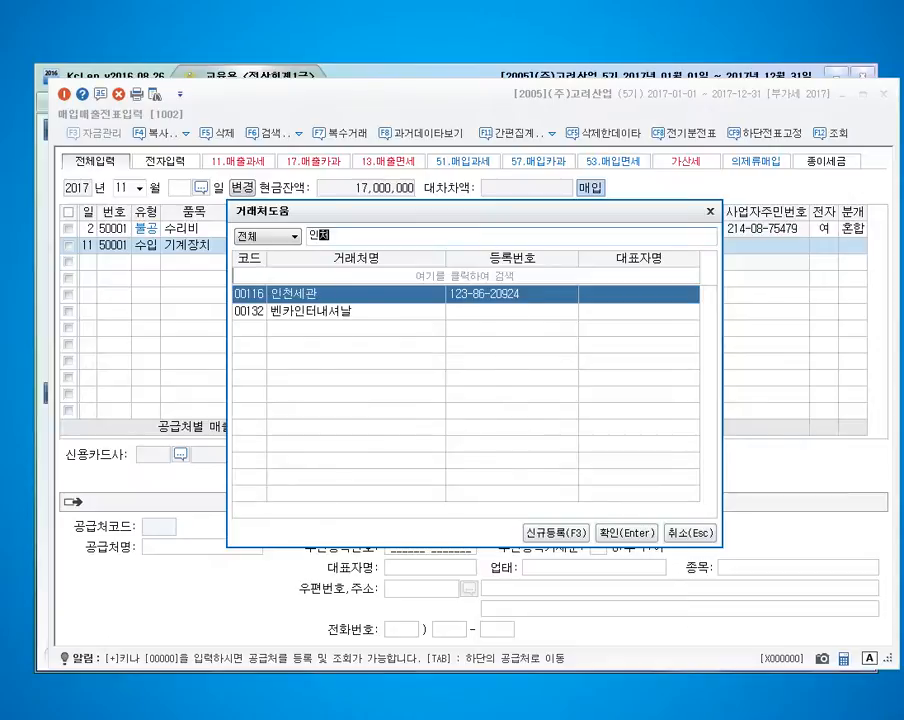
pyautogui.press('Return')
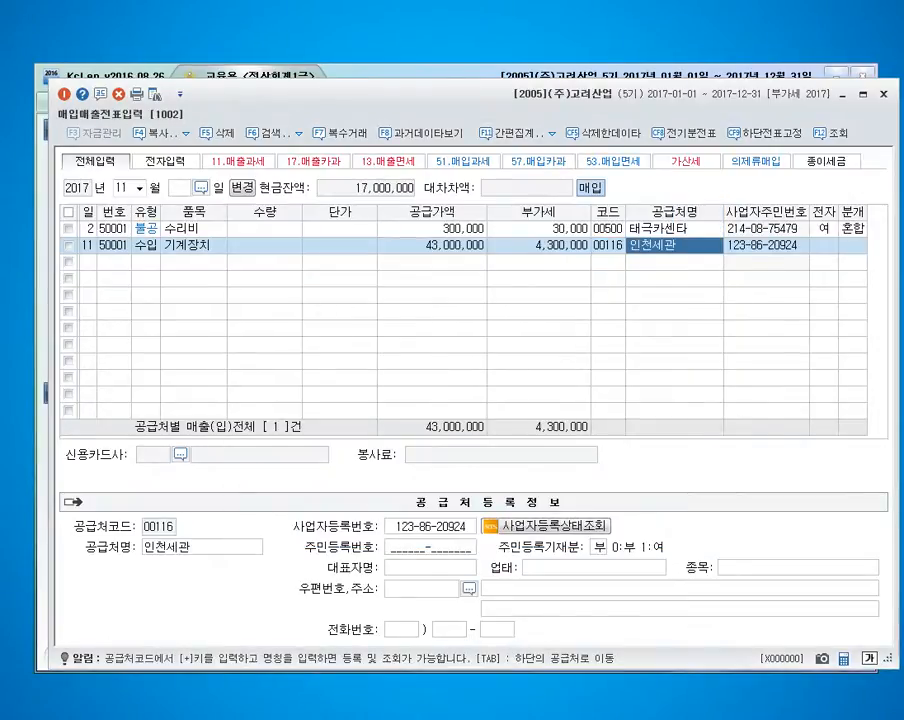
pyautogui.press('Return')
pyautogui.write('1')
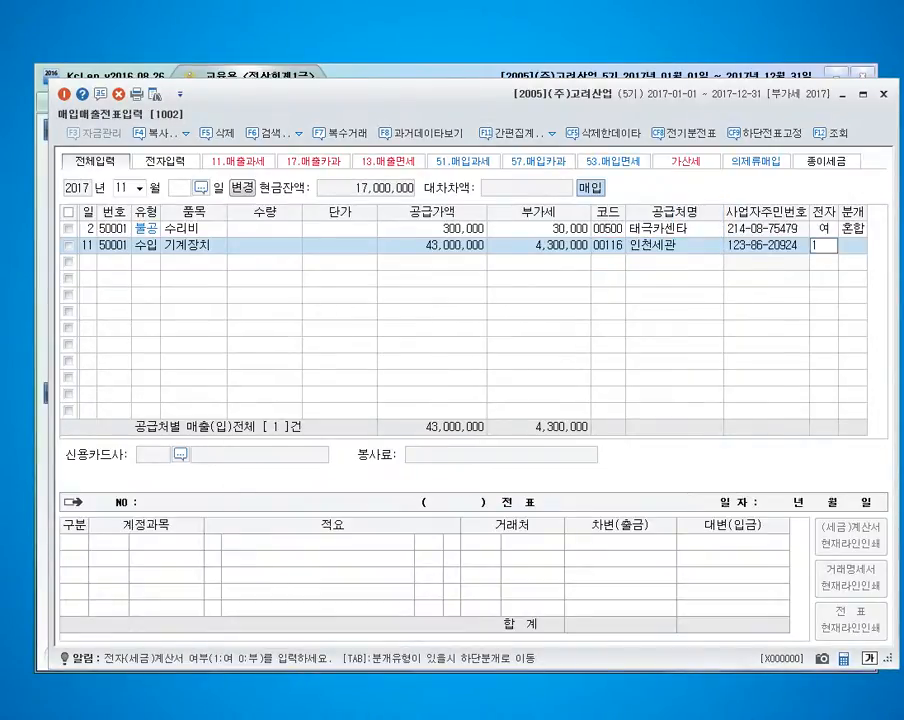
pyautogui.press('Return')
pyautogui.write('3')
pyautogui.press('Return')
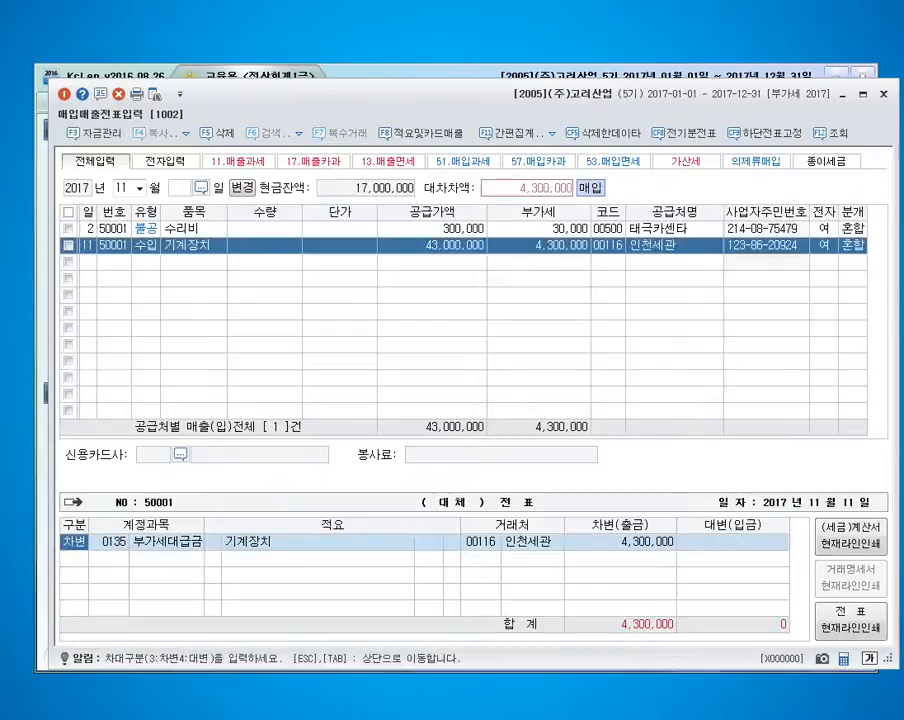
# Keep the 부가세대급금 debit line and add a credit line of 4,300,000 to account 0101 현금.
pyautogui.press('Return')
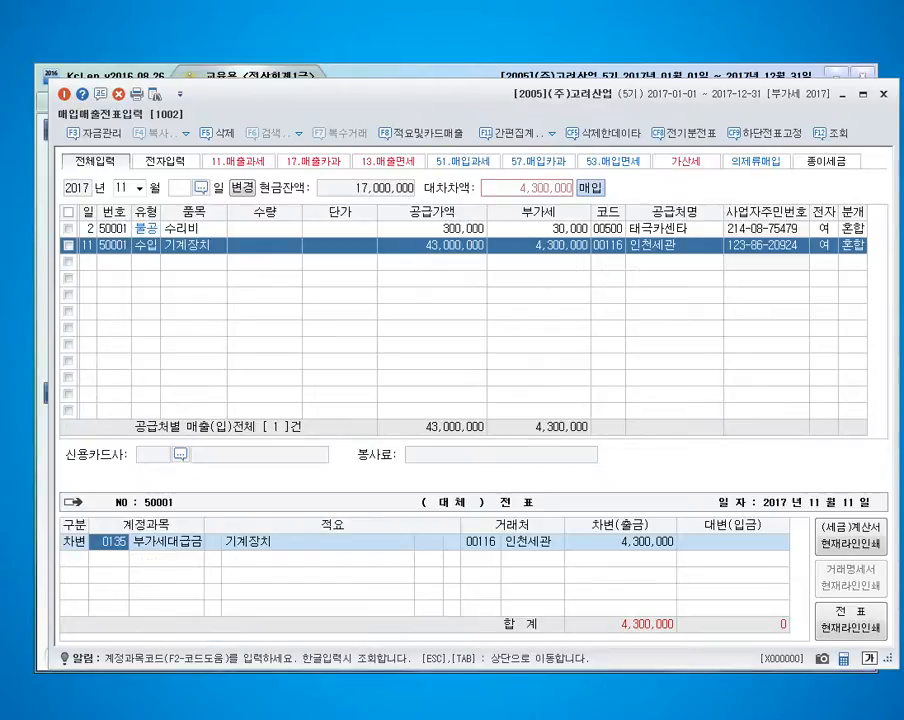
pyautogui.press('Return')
pyautogui.press('Return')
pyautogui.press('Return')
pyautogui.press('Return')
pyautogui.write('410')
pyautogui.press('Return')
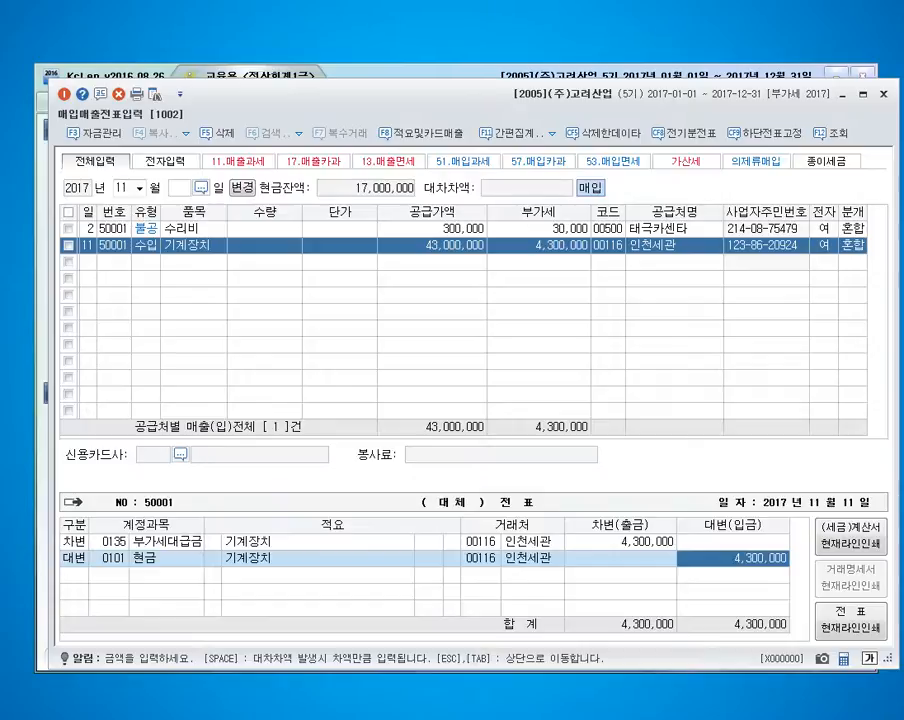
pyautogui.hotkey('alt', 'Tab')
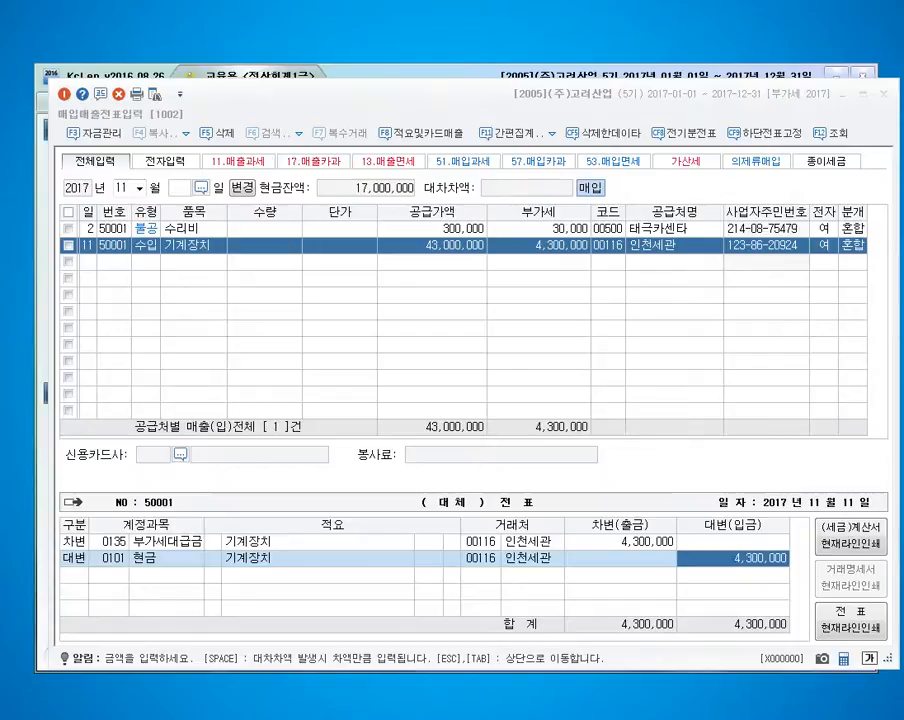
# Start a November 13 entry with type 57 카과 and item 공기청정기.
pyautogui.click(88, 262)
pyautogui.write('13')
pyautogui.press('Return')
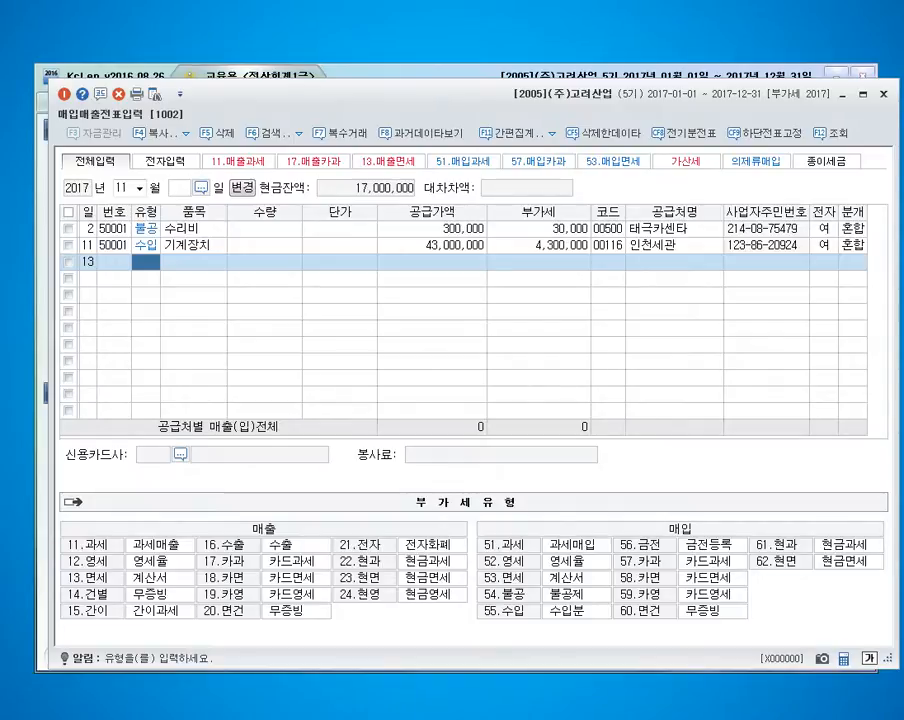
pyautogui.write('57')
pyautogui.press('Return')
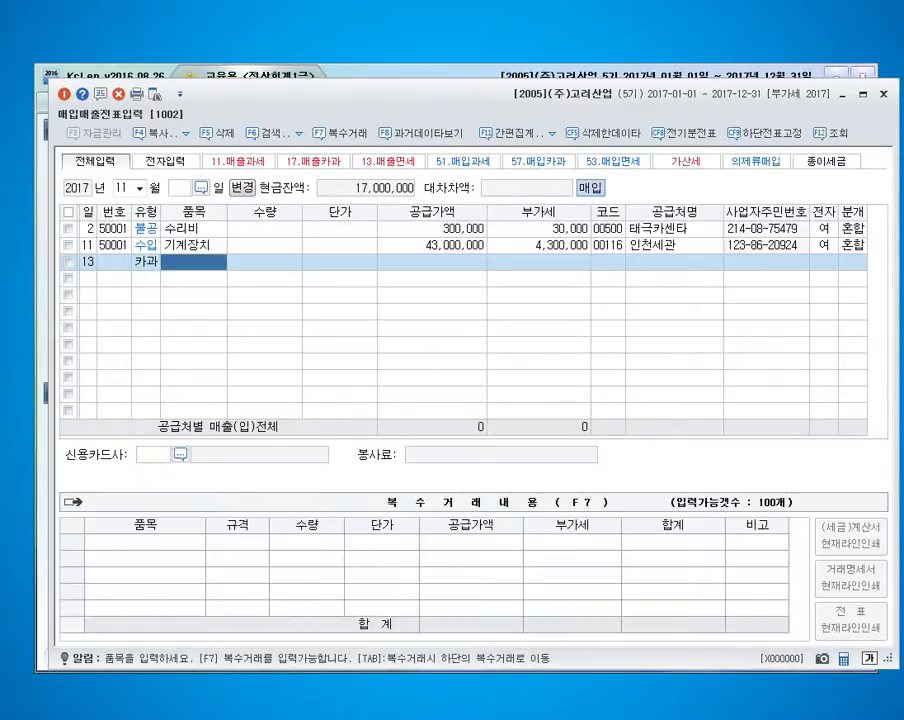
pyautogui.write('공기청정기')
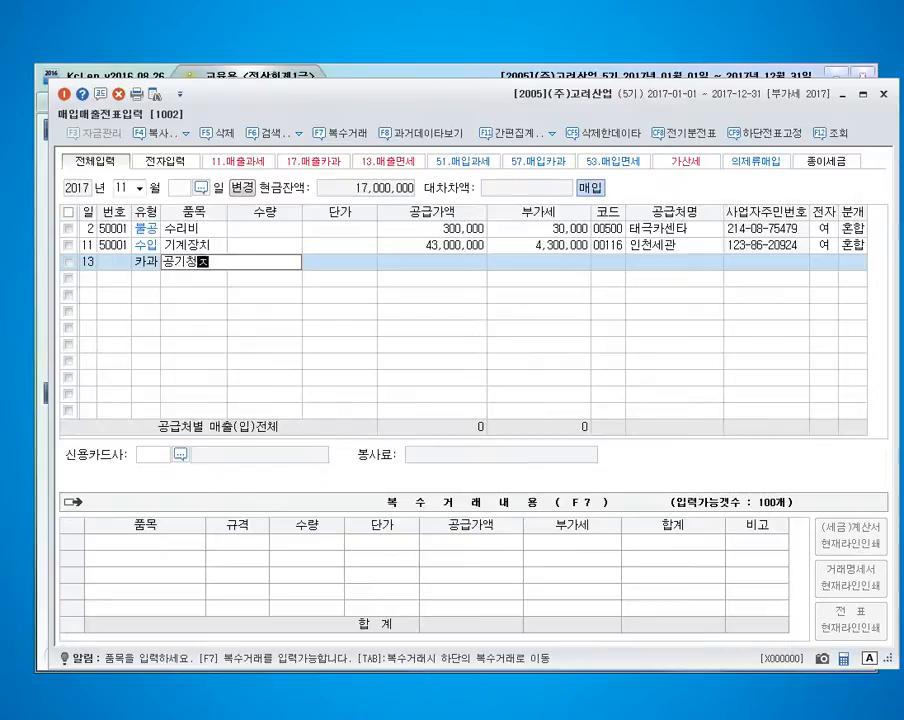
pyautogui.press('Return')
# Set the 공기청정기 entry to quantity 2, unit price 20,000, supply value 40,000 and VAT 4,000.
pyautogui.write('2')
pyautogui.press('Return')
pyautogui.write('20000')
pyautogui.press('Return')
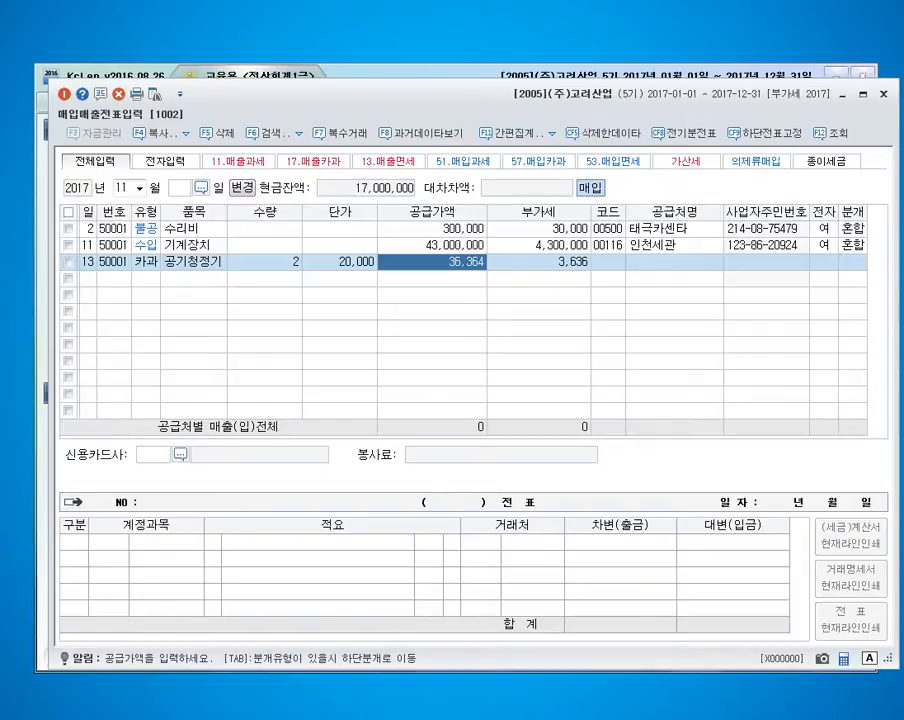
pyautogui.write('400000')
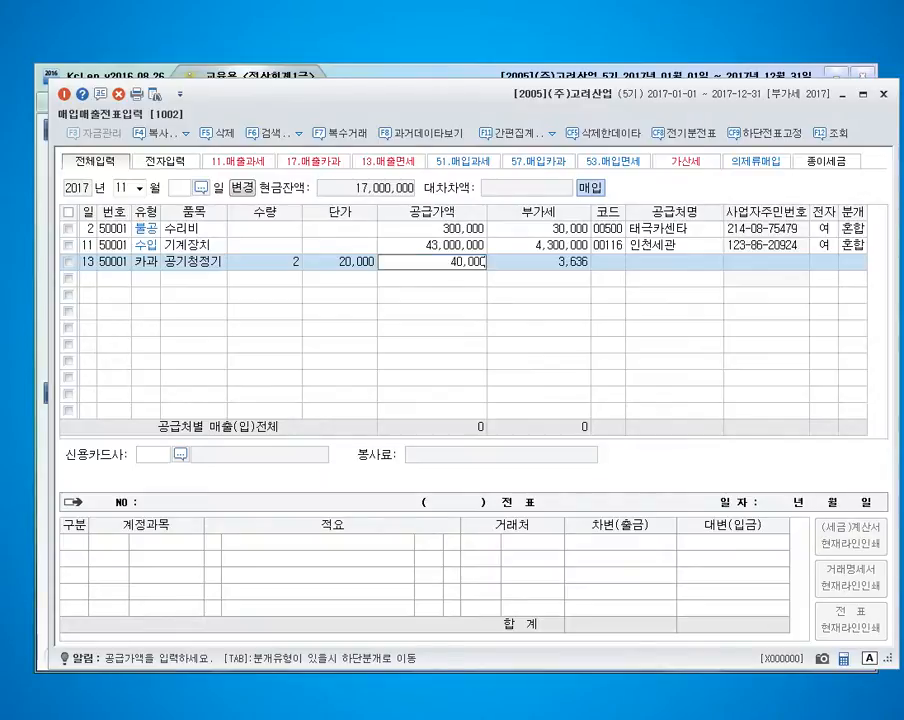
pyautogui.press('Return')
pyautogui.write('4,000')
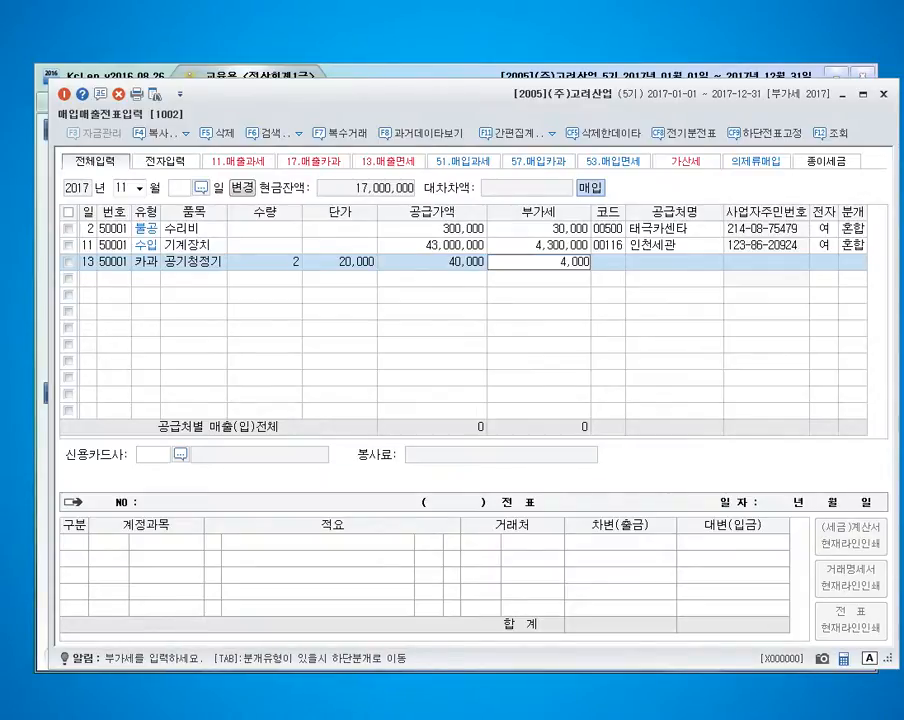
pyautogui.press('Return')
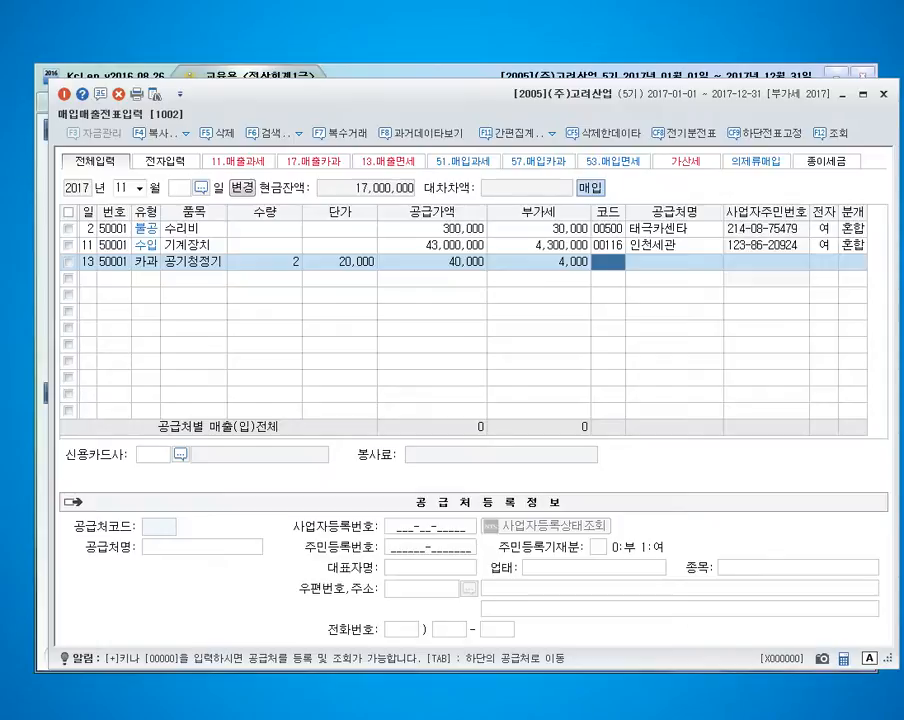
# Set the 공기청정기 entry's supplier to 주국상사 and its payment to 신한카드 with 카드 journal type.
pyautogui.write('주국상')
pyautogui.press('Return')
pyautogui.press('Return')
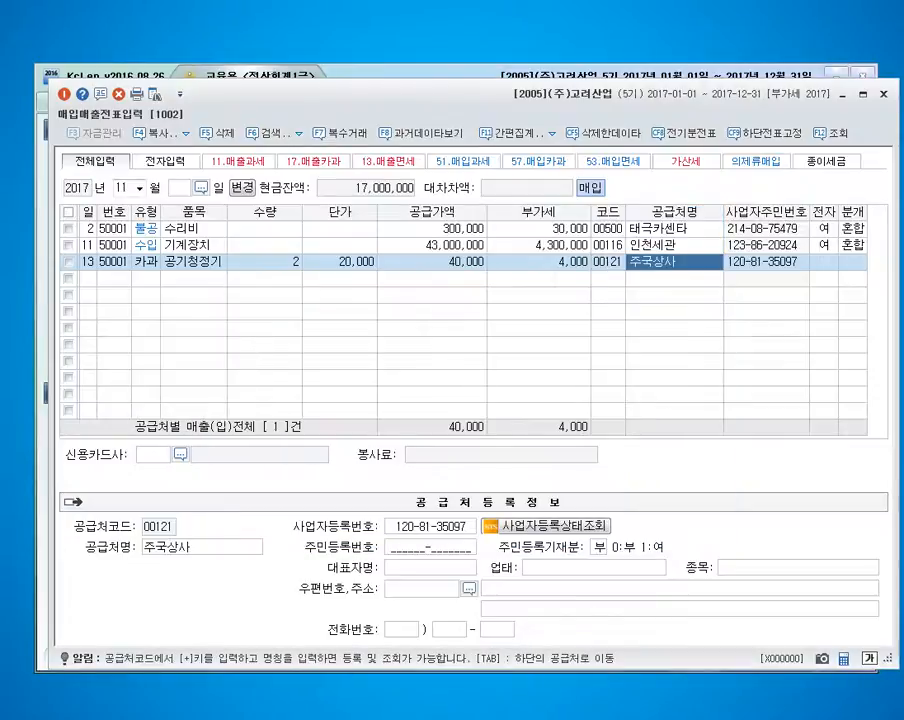
pyautogui.press('F2')
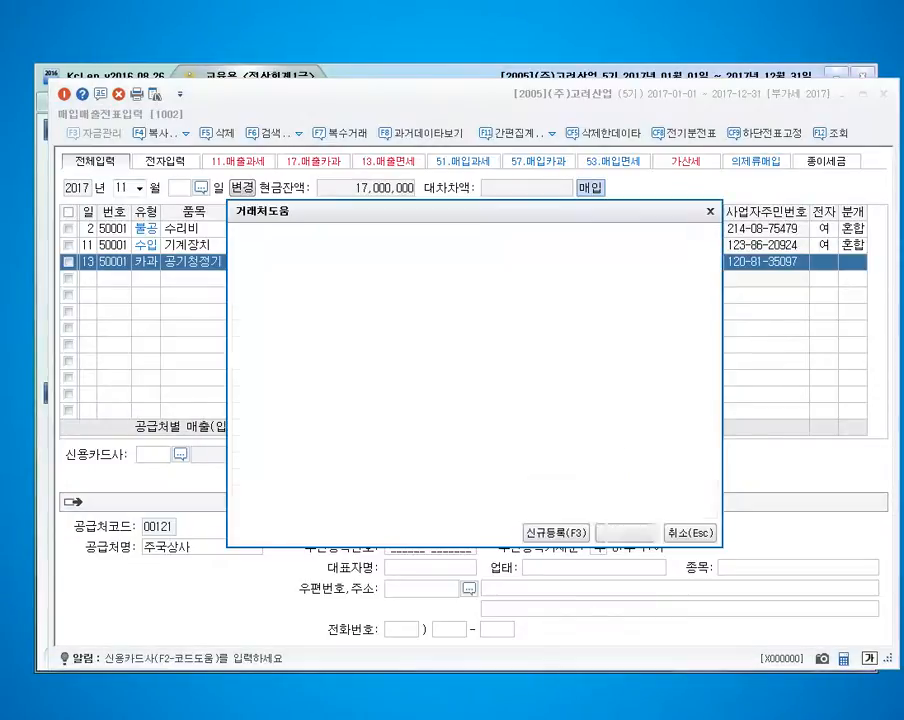
pyautogui.press('Return')
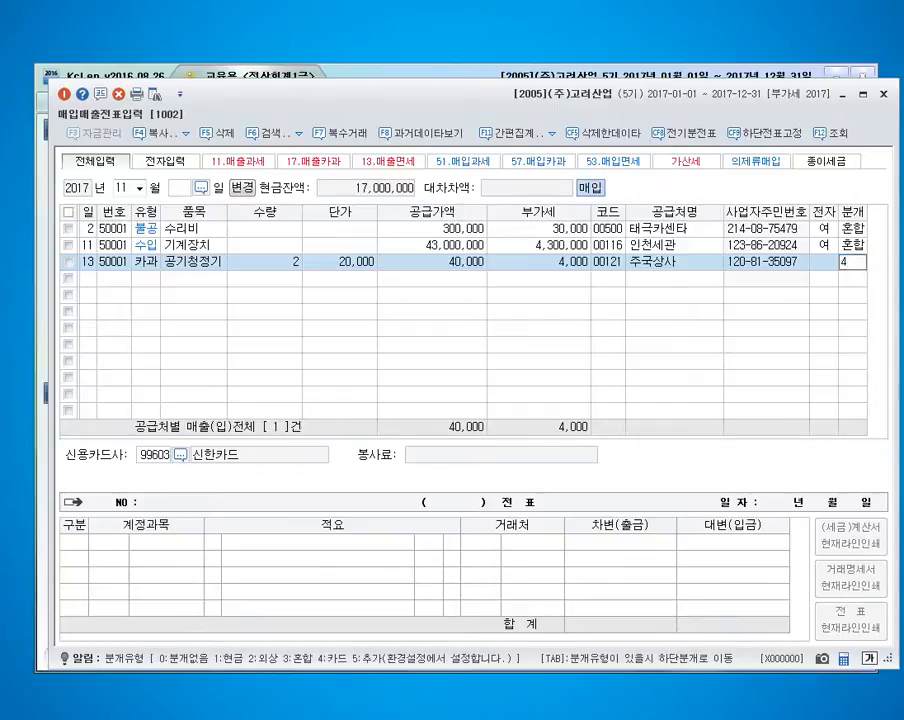
pyautogui.press('4')
pyautogui.press('Return')
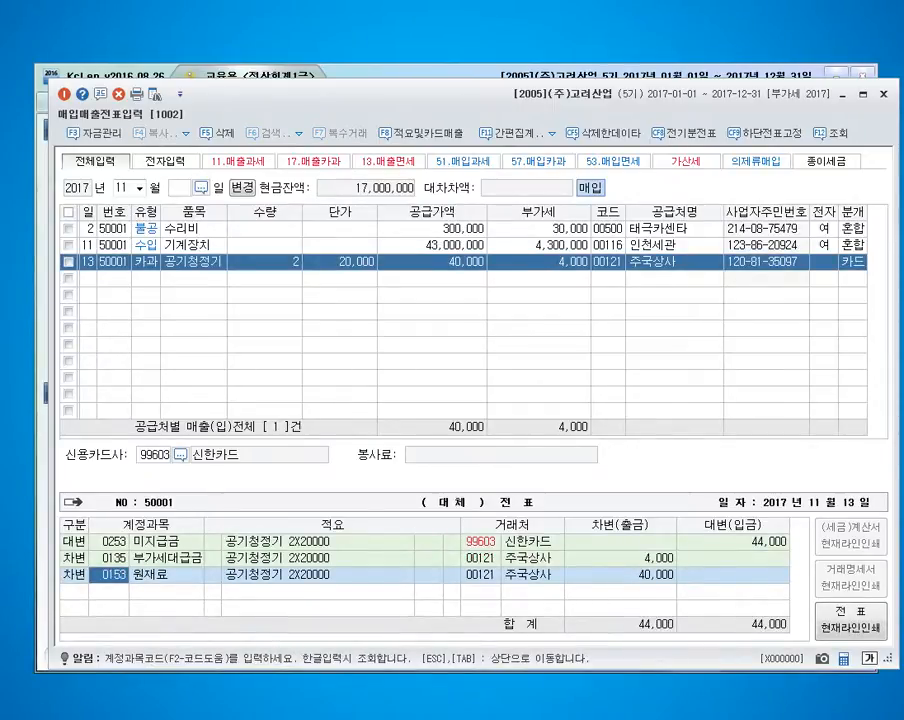
# Change the 원재료 debit line's account to 0212 비품 and check the 미지급금 line's partner.
pyautogui.write('0212')
pyautogui.press('Return')
pyautogui.press('Up')
pyautogui.press('Up')
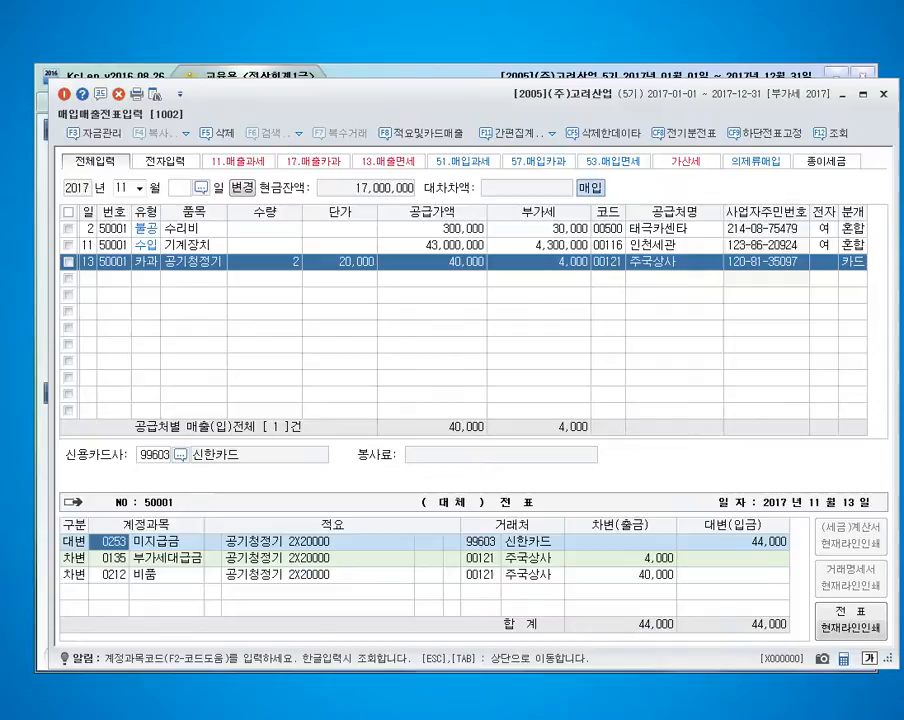
pyautogui.press('Down')
pyautogui.press('Up')
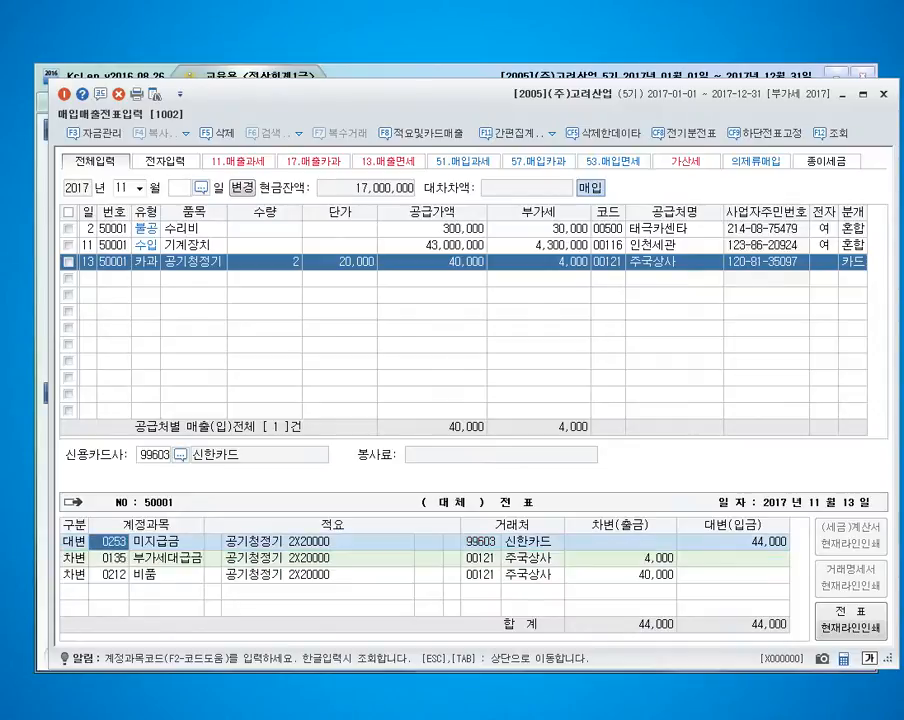
pyautogui.press('Return')
pyautogui.press('Return')
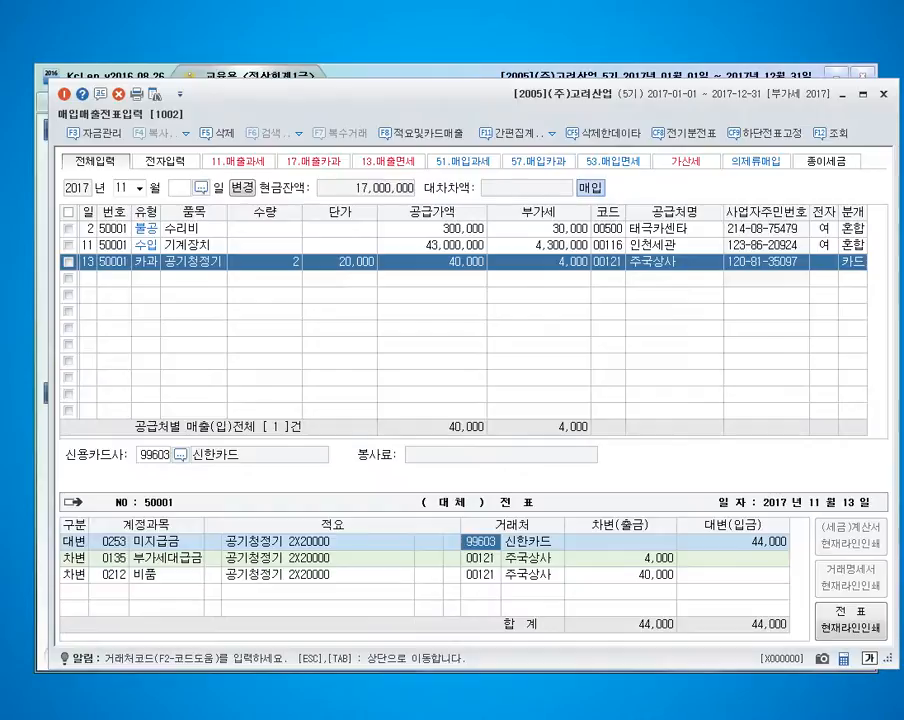
pyautogui.hotkey('alt', 'Tab')
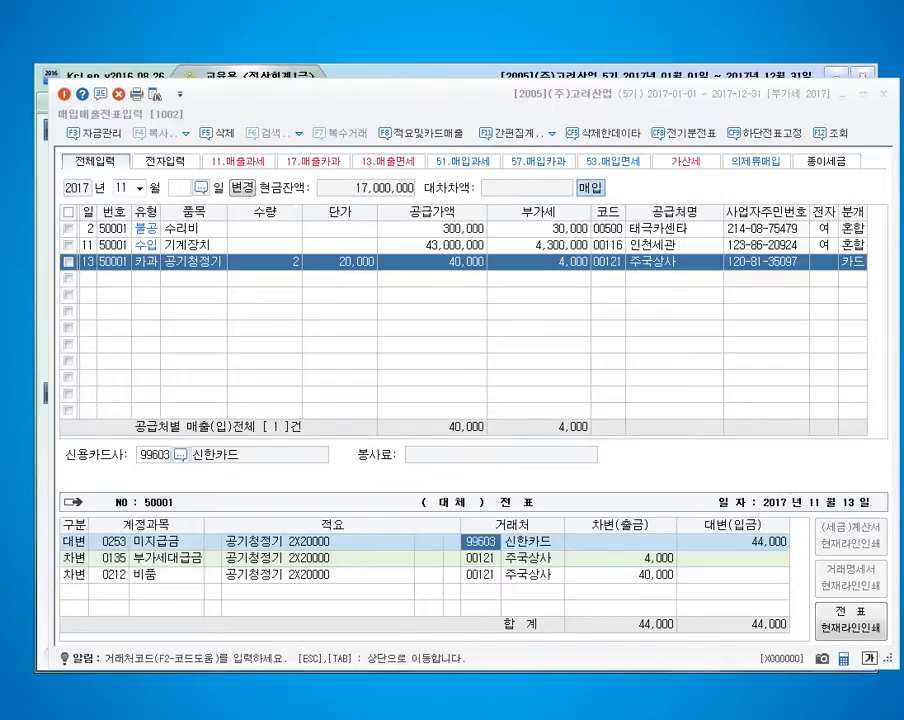
# Start a November 15 entry with type 14 건별 and item 제품.
pyautogui.press('Escape')
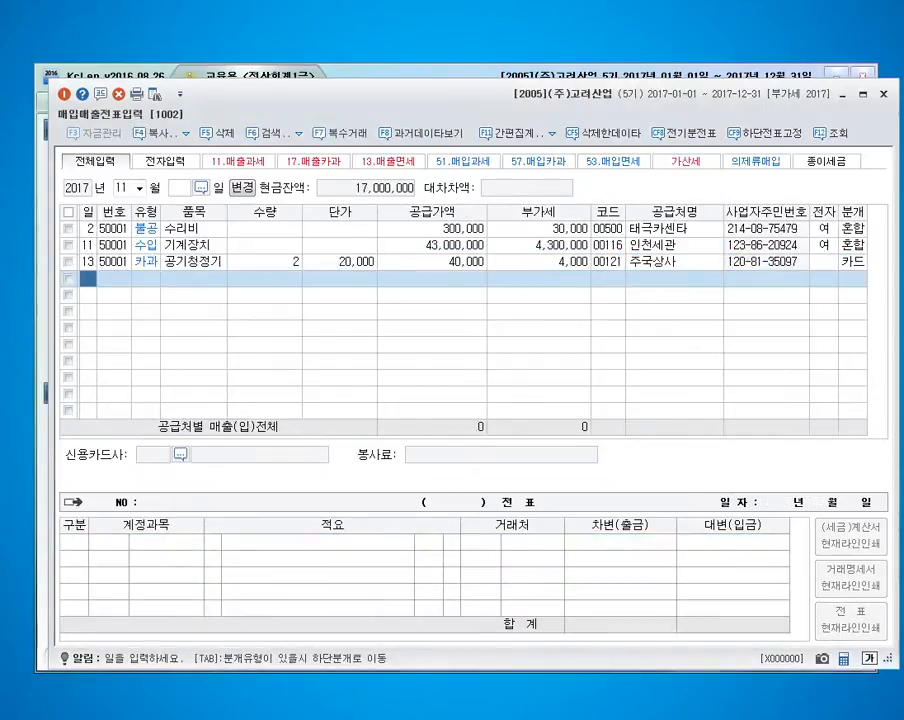
pyautogui.write('15')
pyautogui.press('Return')
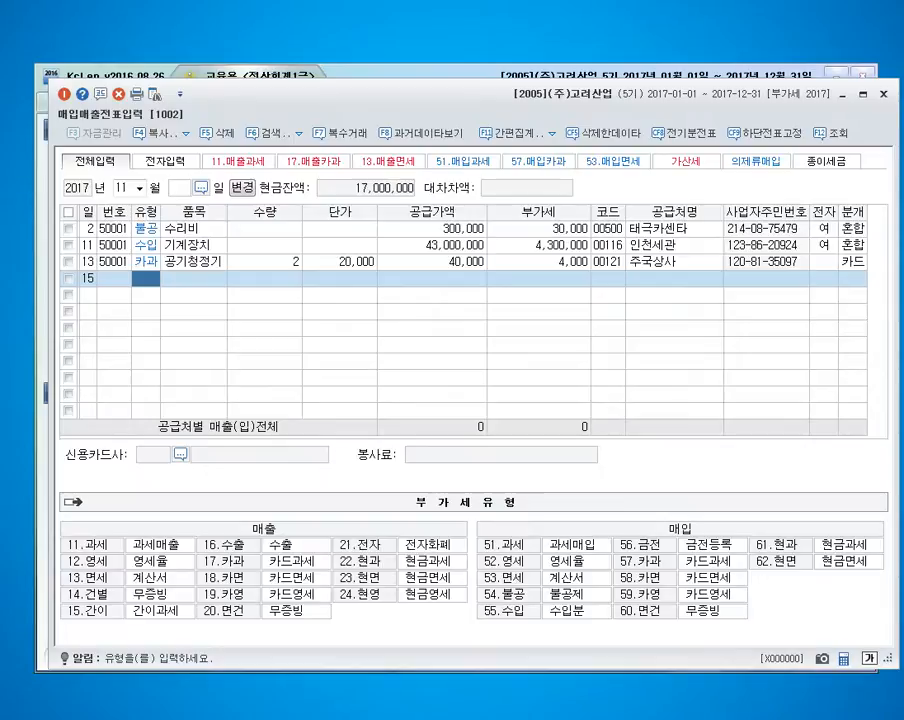
pyautogui.write('14')
pyautogui.press('Return')
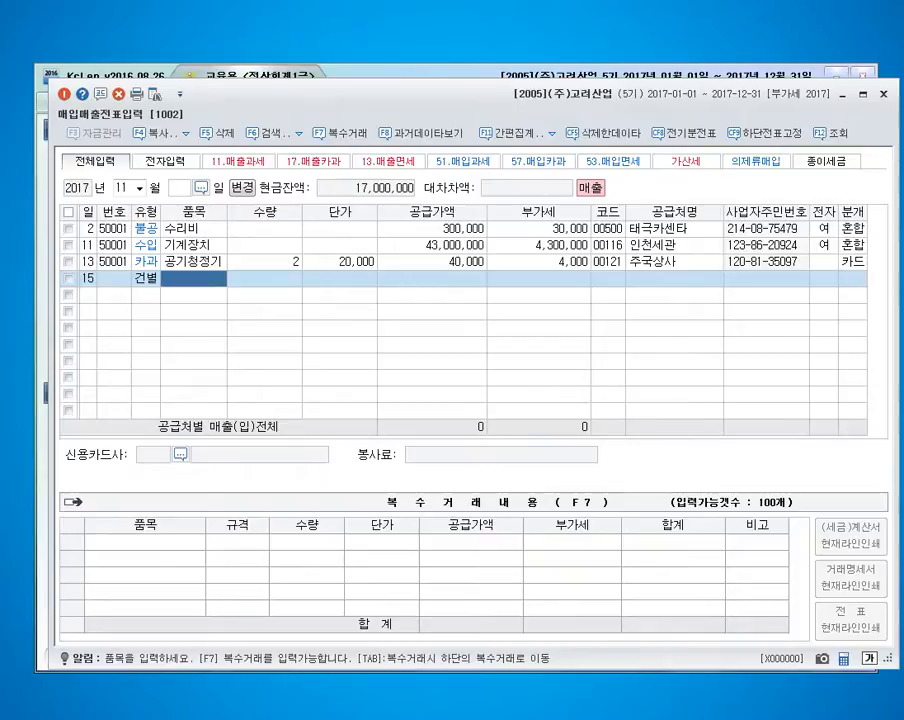
pyautogui.write('제품')
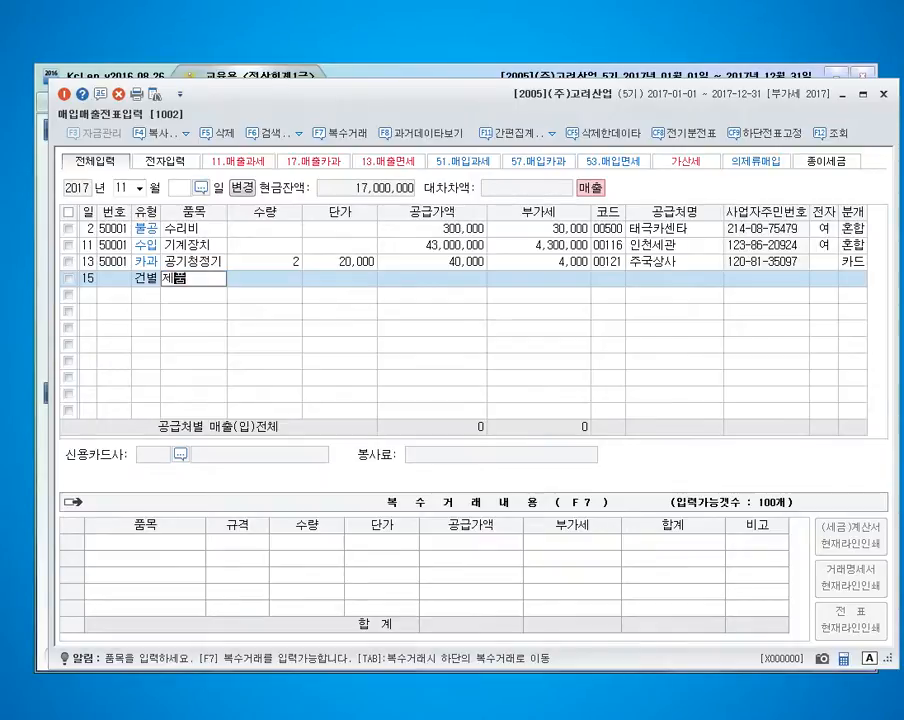
pyautogui.press('Return')
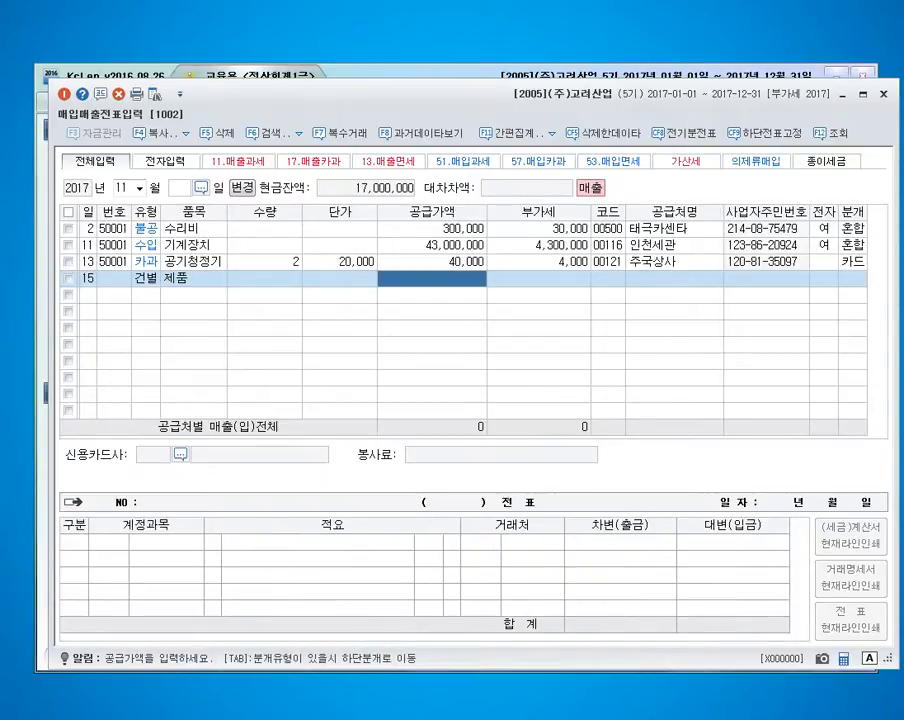
# Set the 제품 entry's supply value to 300,000 and its VAT to 30,000.
pyautogui.write('300000')
pyautogui.press('Return')
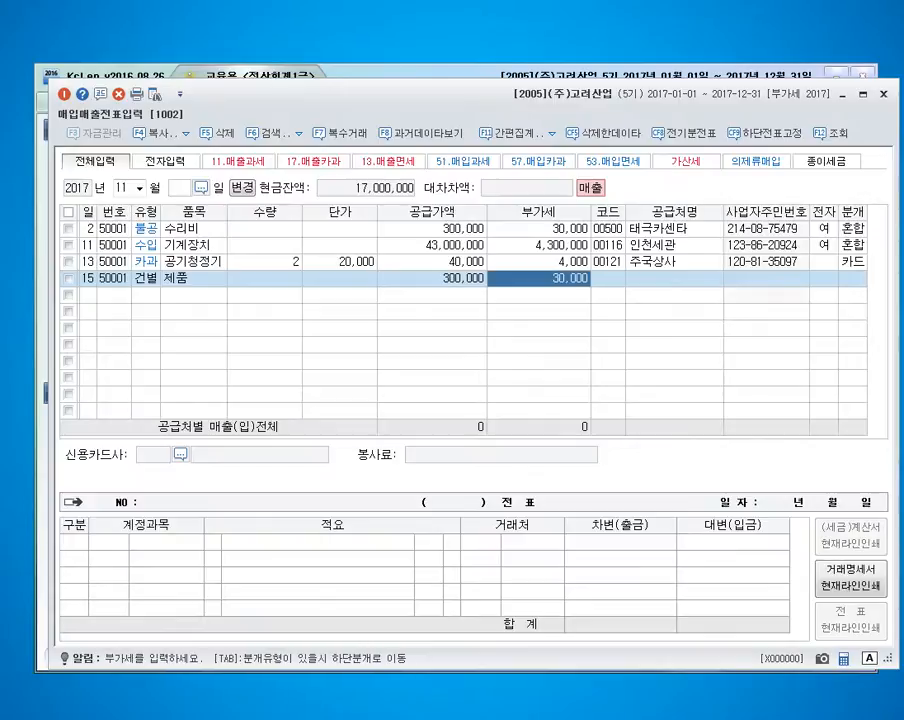
pyautogui.press('Return')
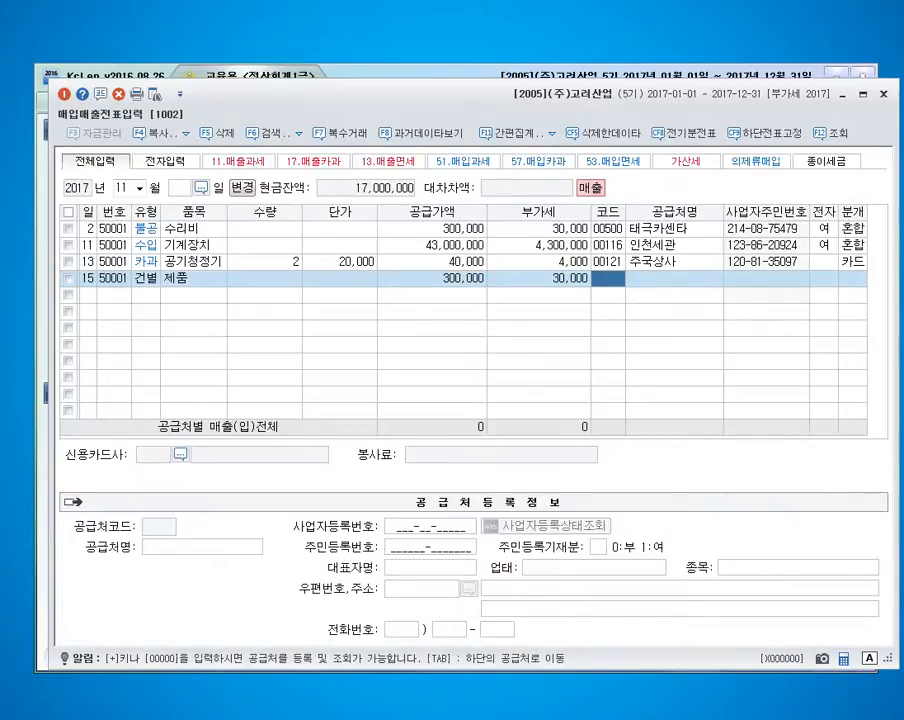
# Look up the individual customer by name for the 제품 sale and set its journal type to 혼합.
pyautogui.write('엽')
pyautogui.press('Return')
pyautogui.press('Escape')
pyautogui.press('Return')
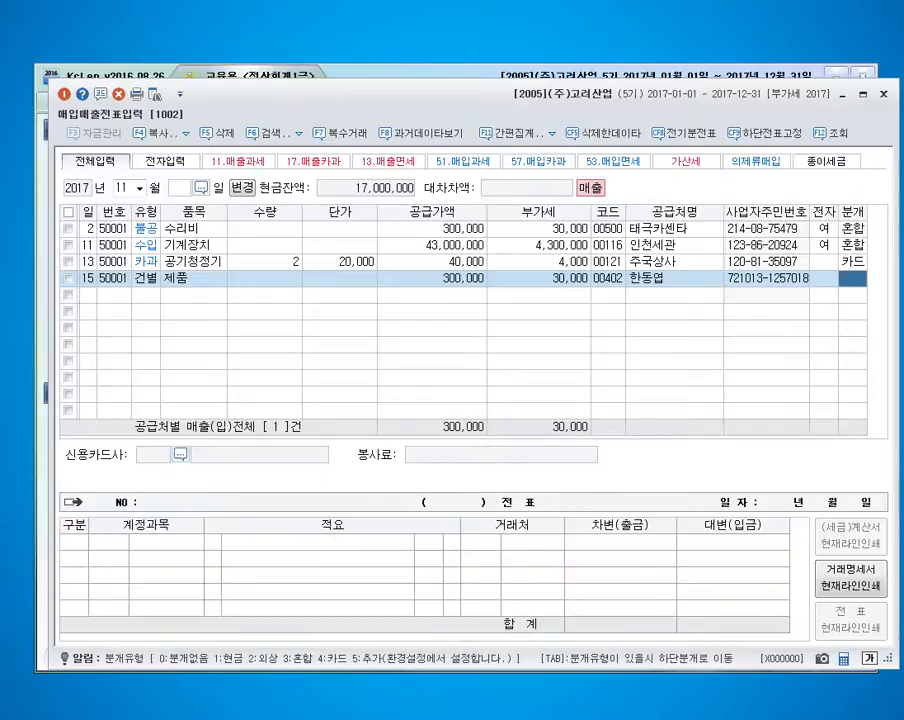
pyautogui.write('3')
pyautogui.press('Return')
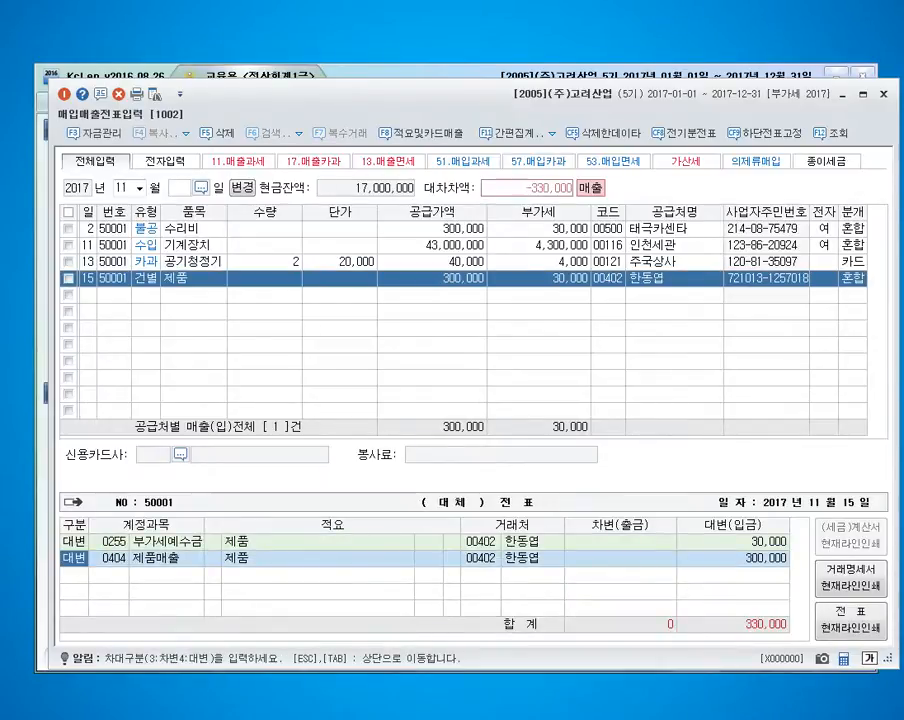
# Add a debit line for account 0101 현금 with 330,000 to the 제품 sale's journal.
pyautogui.press('Return')
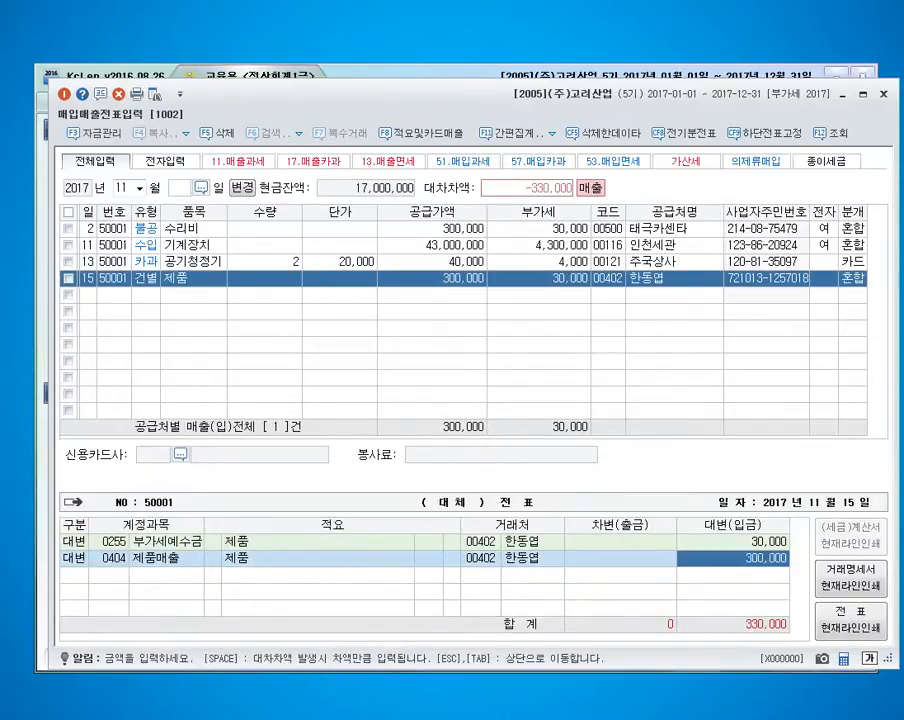
pyautogui.press('Return')
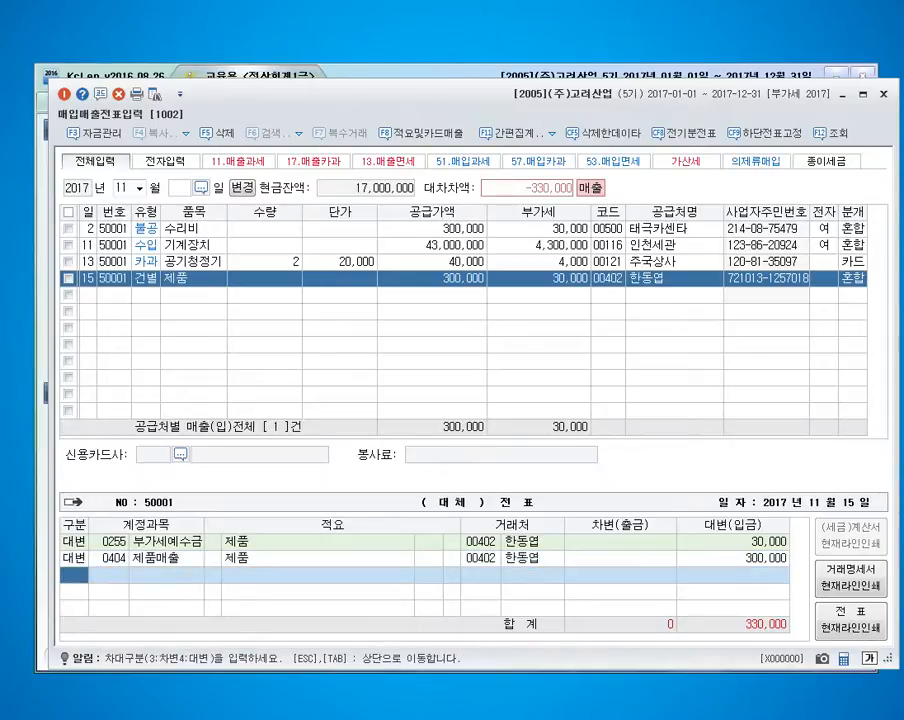
pyautogui.write('3101')
pyautogui.press('Return')
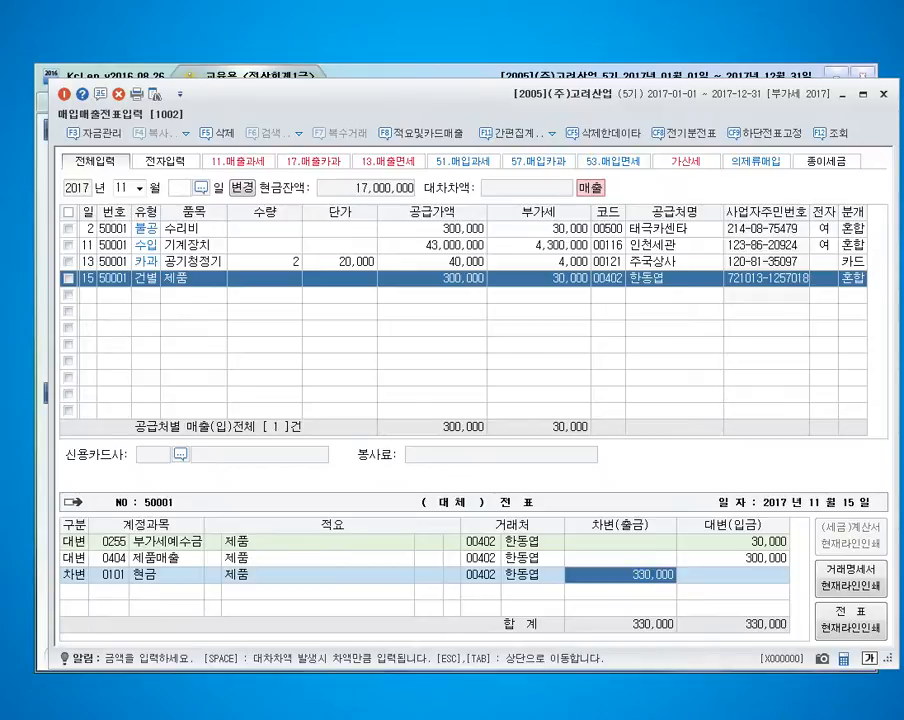
pyautogui.hotkey('alt', 'Tab')
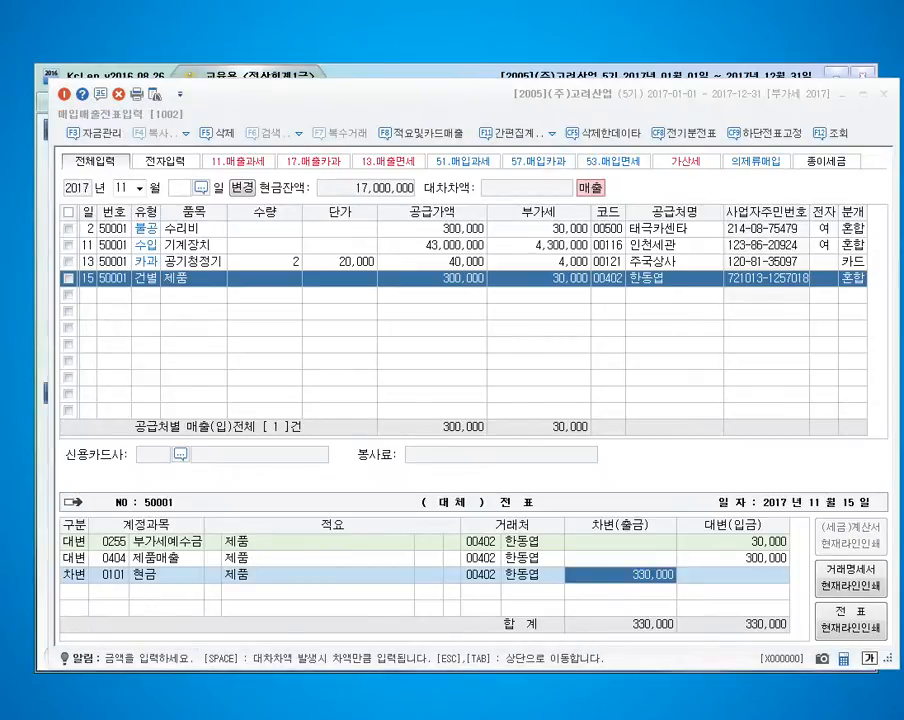